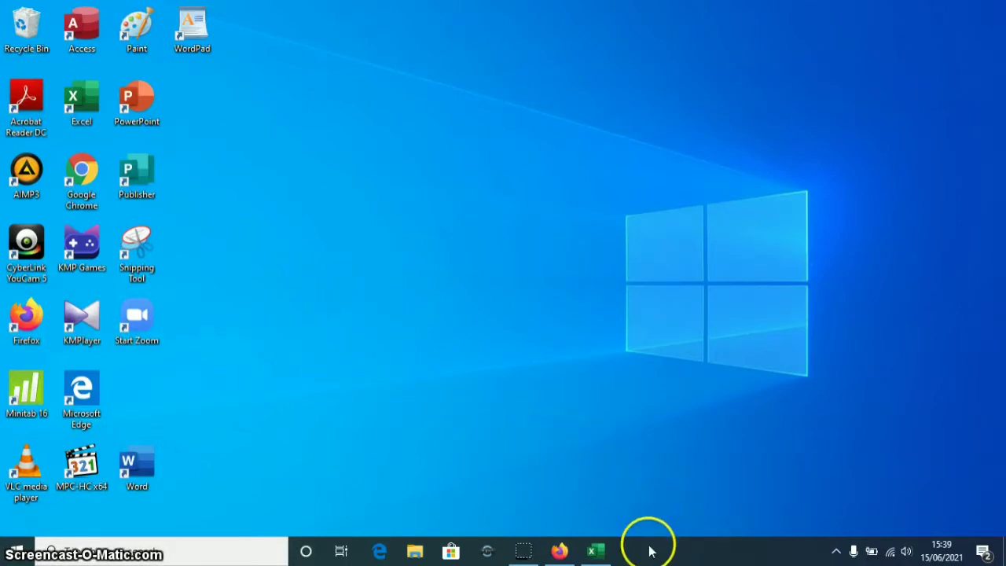
# - Open the mathematics gradebook workbook in Excel and examine the KD 3.6 to KD 3.8 knowledge scores on the X IPS3 sheet
pyautogui.click(594, 553)
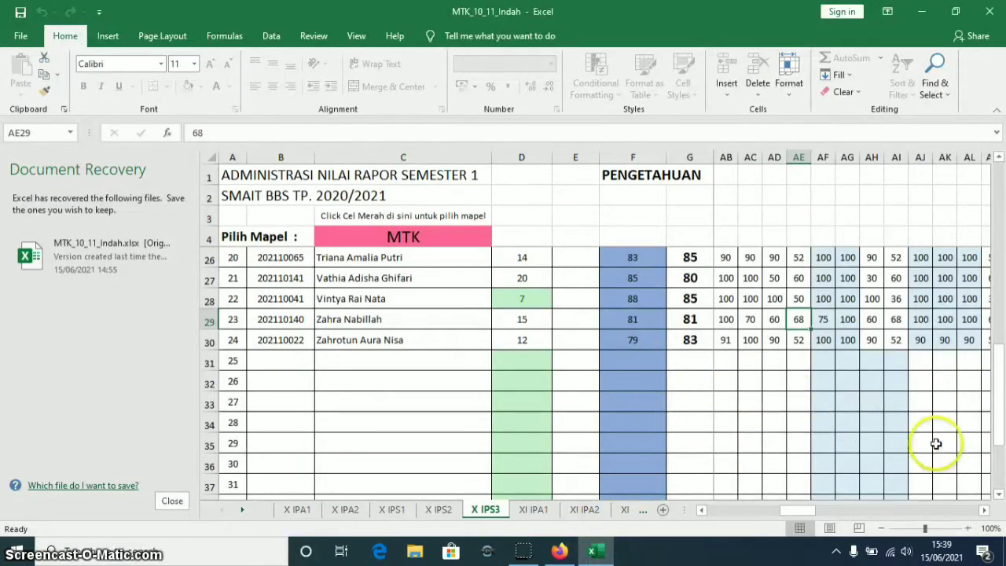
pyautogui.moveTo(1000, 429); pyautogui.dragTo(997, 212)
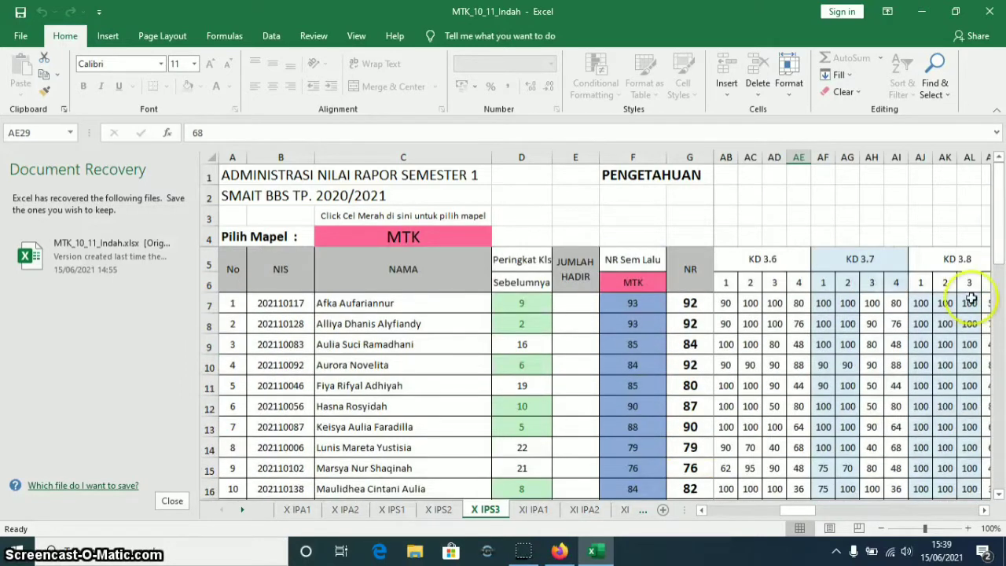
pyautogui.moveTo(788, 509)
pyautogui.mouseDown()
pyautogui.moveTo(765, 516)
pyautogui.moveTo(779, 507)
pyautogui.mouseUp()
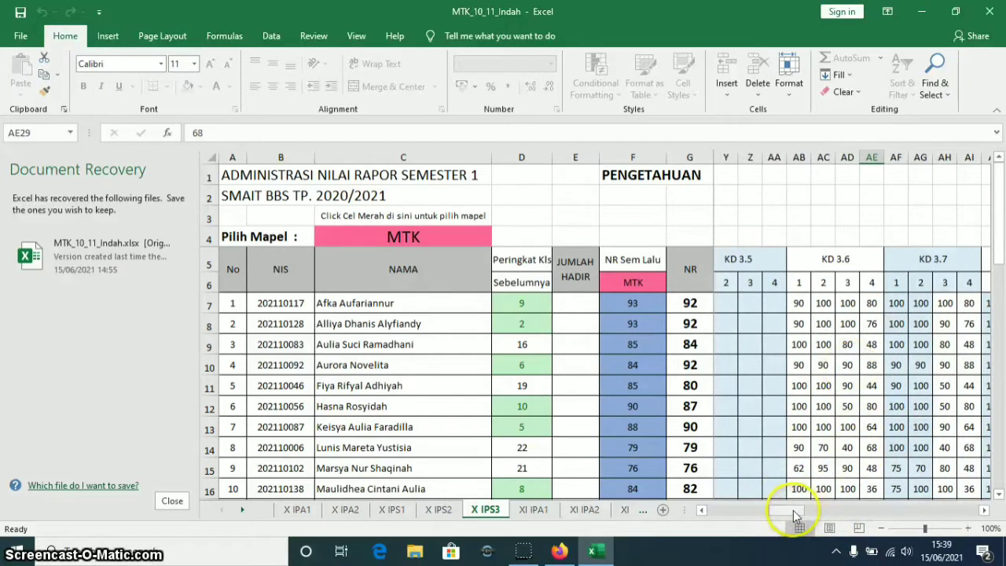
pyautogui.moveTo(793, 510); pyautogui.dragTo(808, 515)
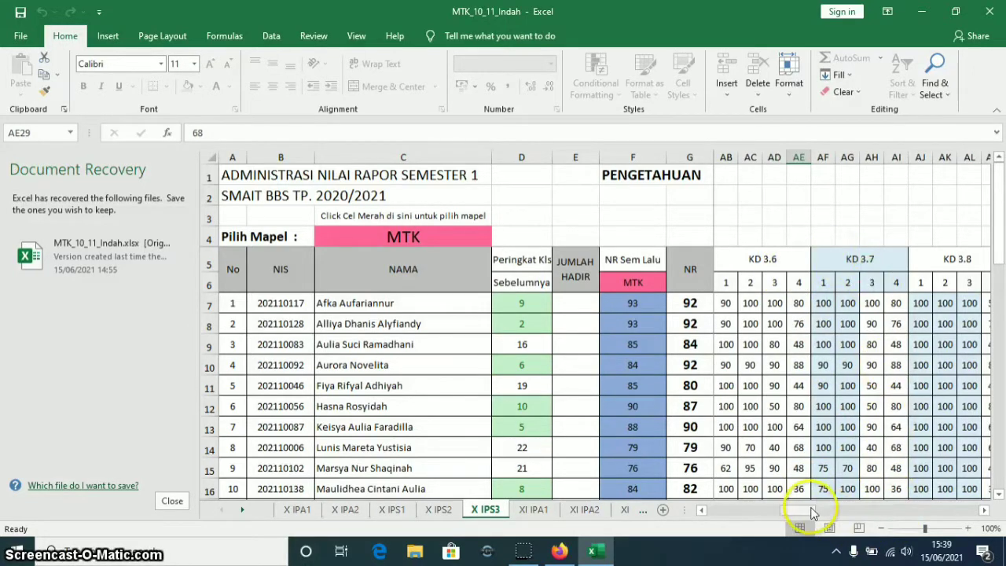
pyautogui.moveTo(814, 514); pyautogui.dragTo(825, 513)
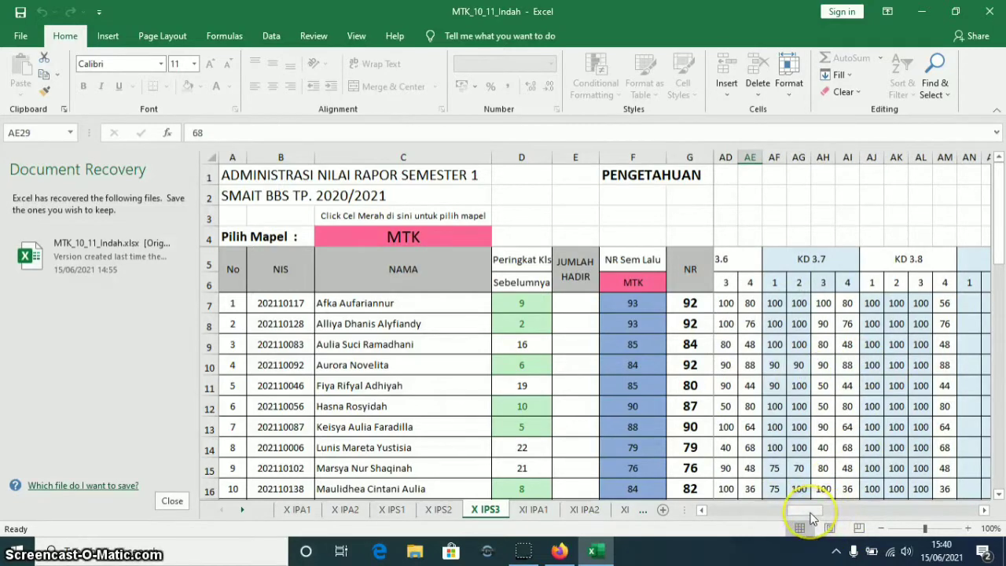
pyautogui.moveTo(814, 515)
pyautogui.mouseDown()
pyautogui.moveTo(780, 526)
pyautogui.moveTo(731, 517)
pyautogui.moveTo(764, 513)
pyautogui.moveTo(802, 531)
pyautogui.mouseUp()
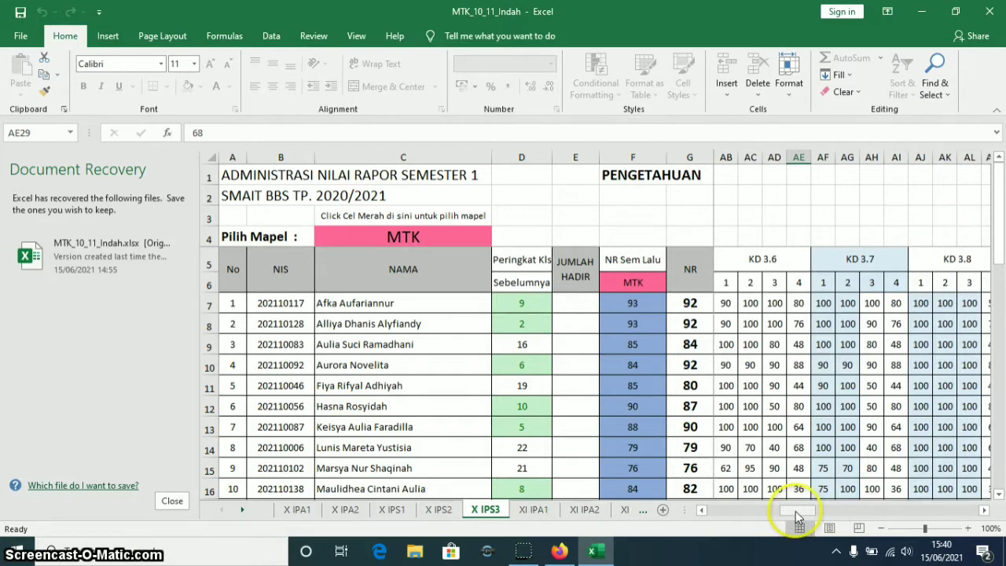
pyautogui.moveTo(795, 511); pyautogui.dragTo(818, 518)
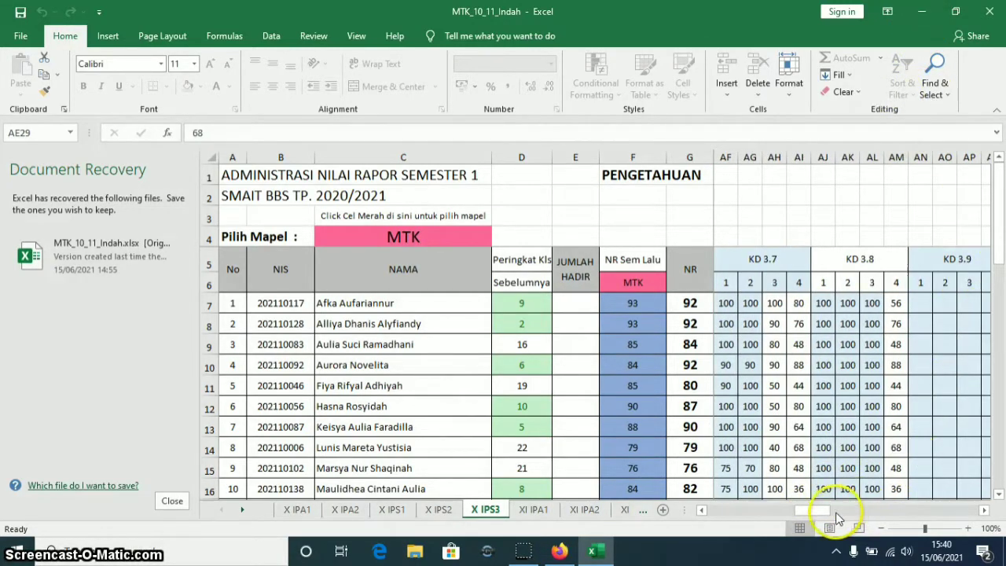
pyautogui.moveTo(837, 512); pyautogui.dragTo(787, 513)
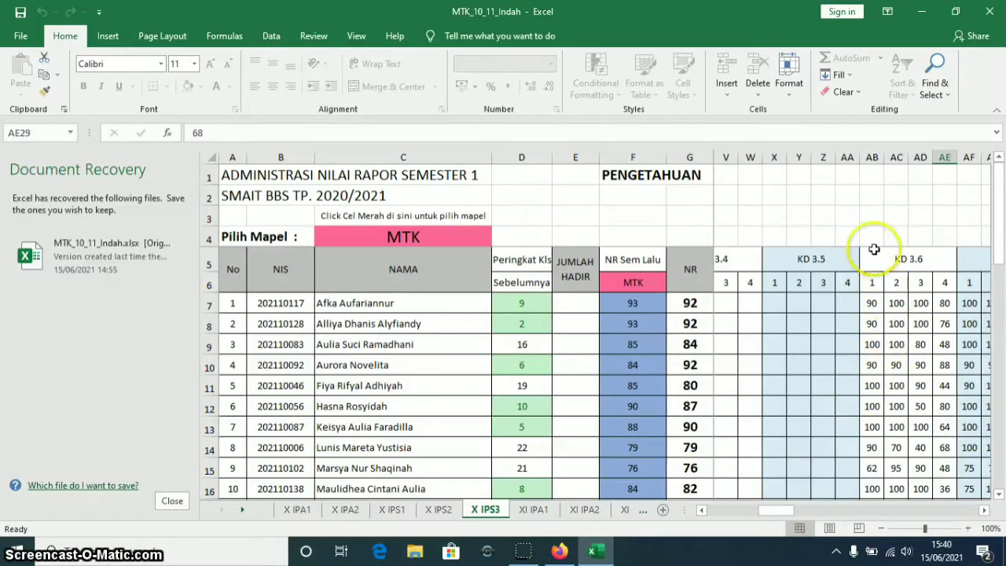
# - Switch to the SIMASTER site in Firefox and open the Nilai Pengetahuan dan Keterampilan page under academic assessment
pyautogui.click(921, 13)
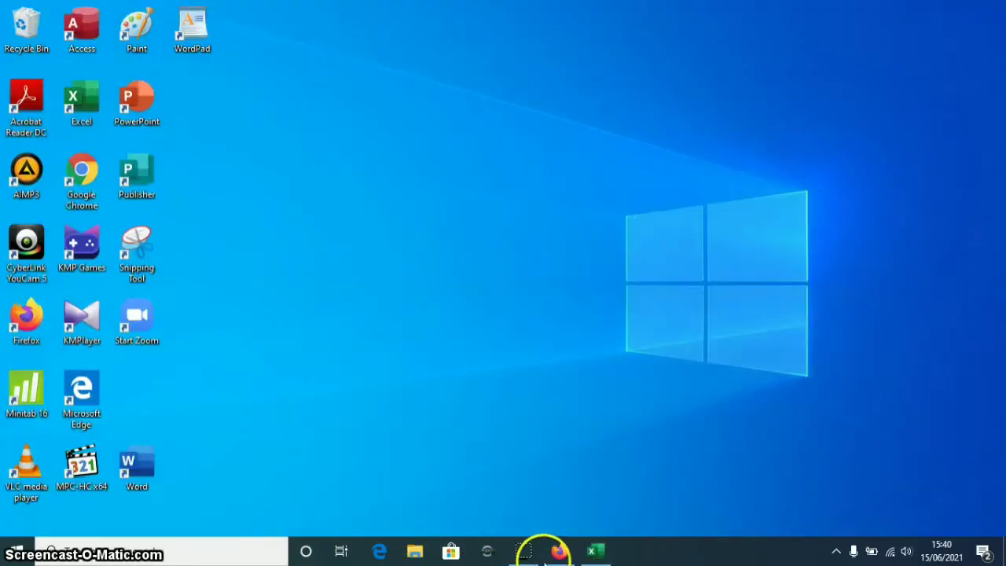
pyautogui.click(558, 550)
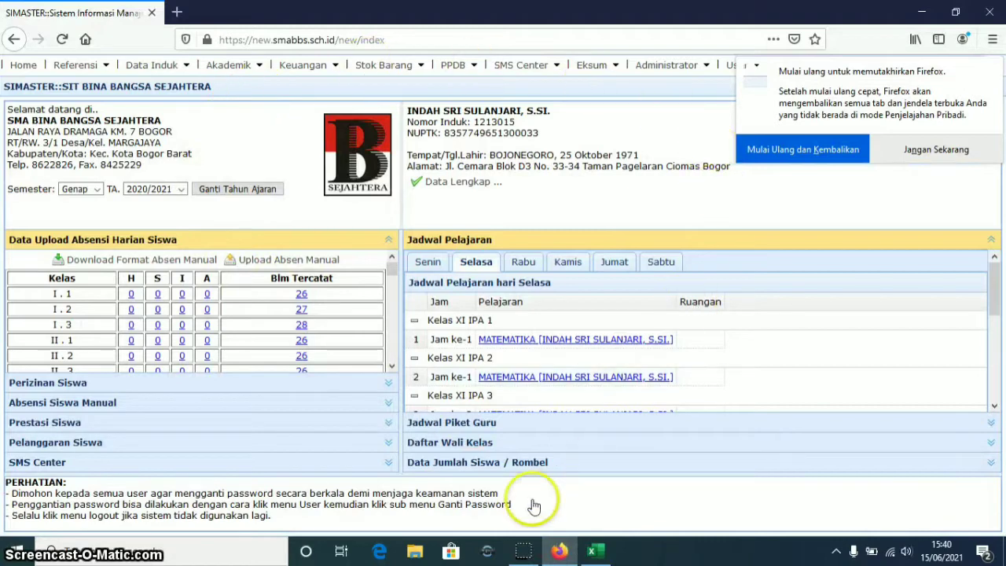
pyautogui.click(257, 69)
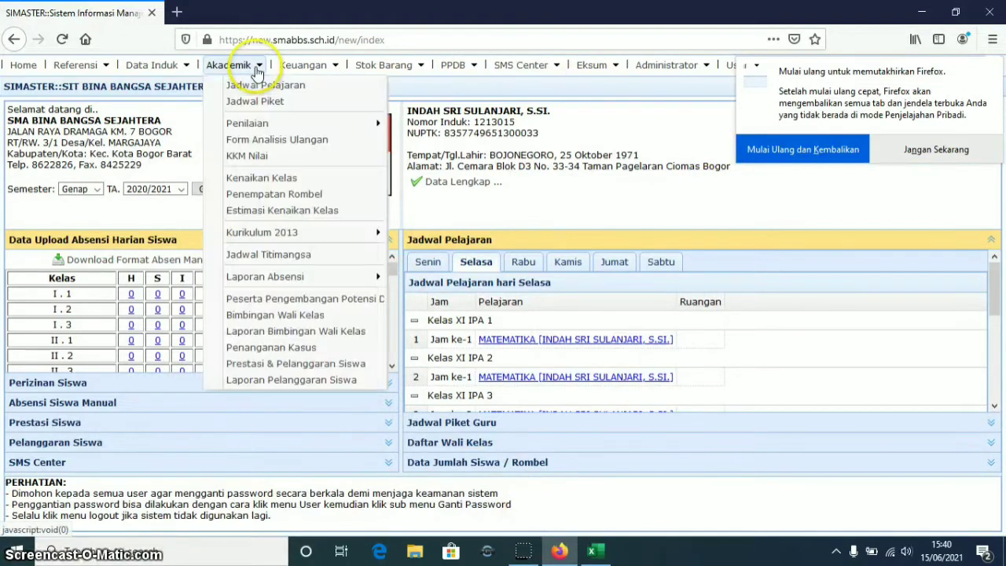
pyautogui.click(261, 72)
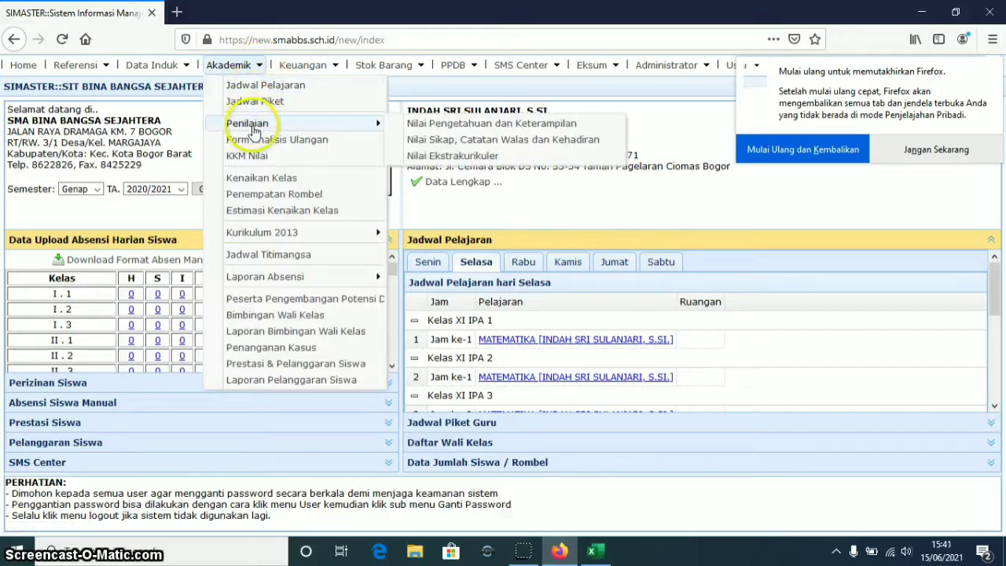
pyautogui.moveTo(380, 126)
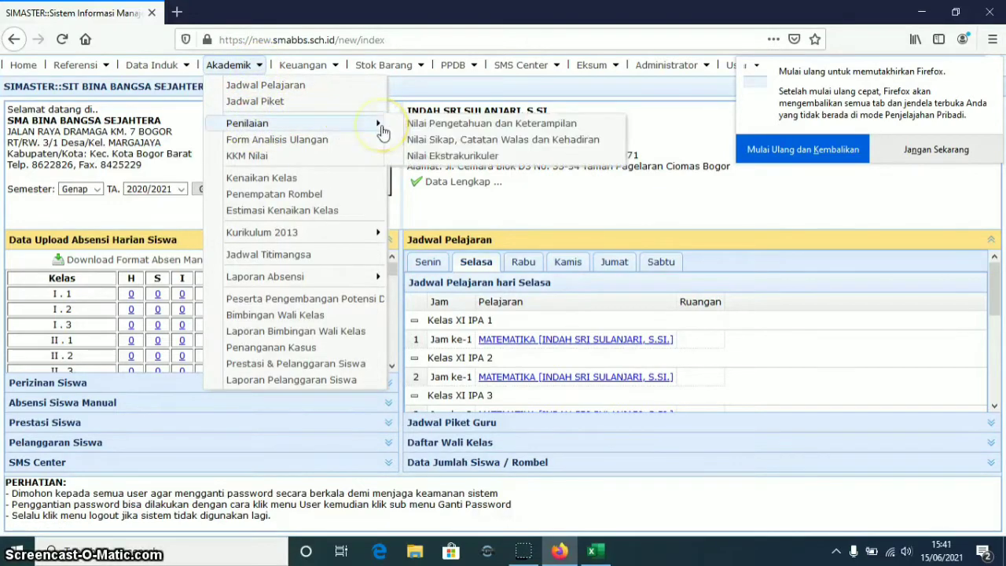
pyautogui.click(491, 127)
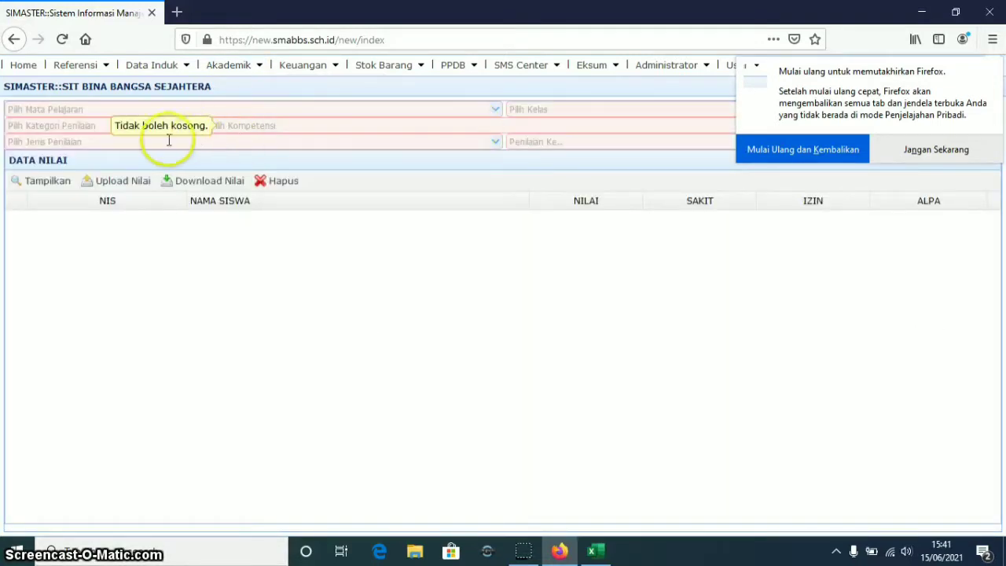
# - Choose subject MATEMATIKA, class X IPA 1 and assessment category PENGETAHUAN, postponing the Firefox update
pyautogui.click(496, 111)
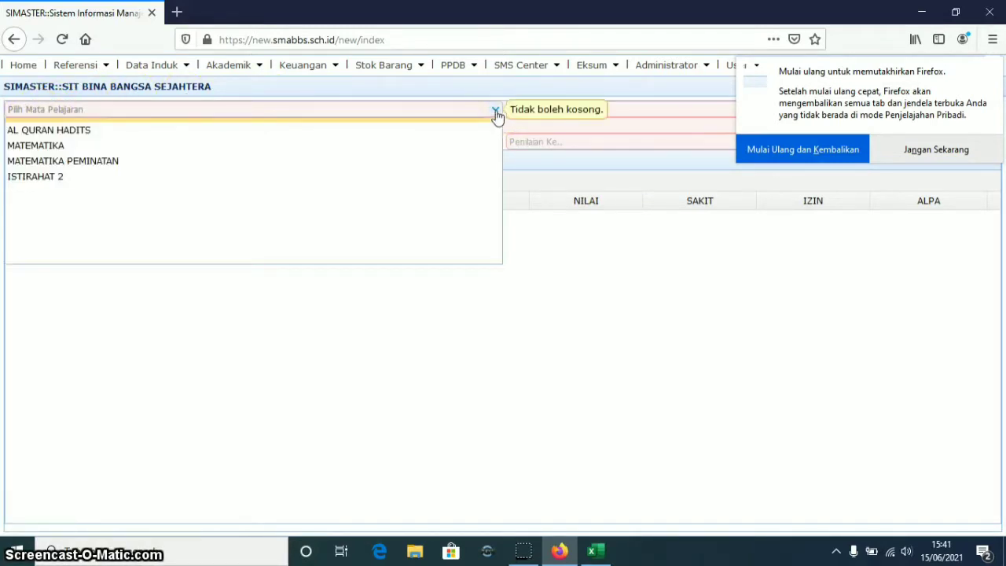
pyautogui.click(30, 146)
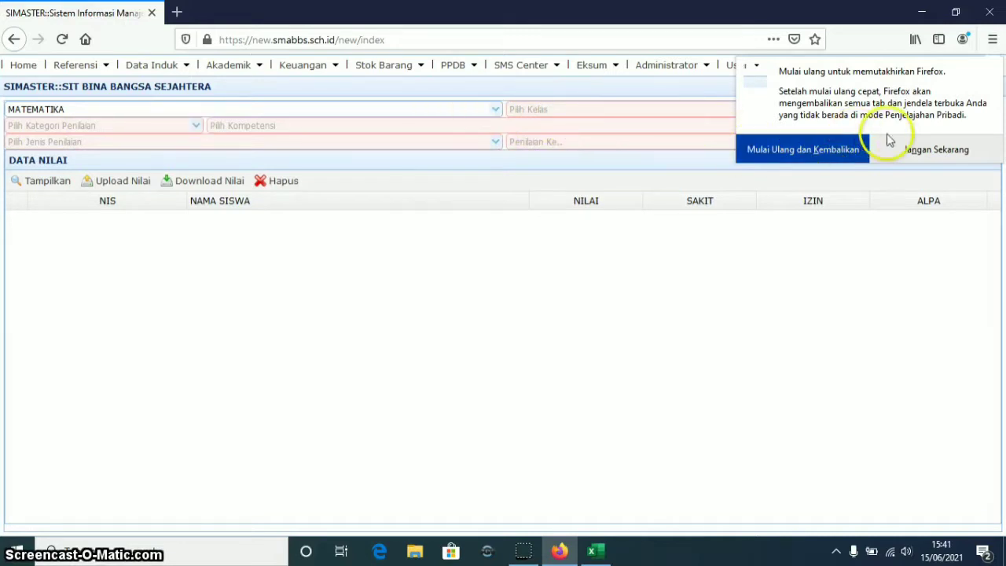
pyautogui.click(912, 151)
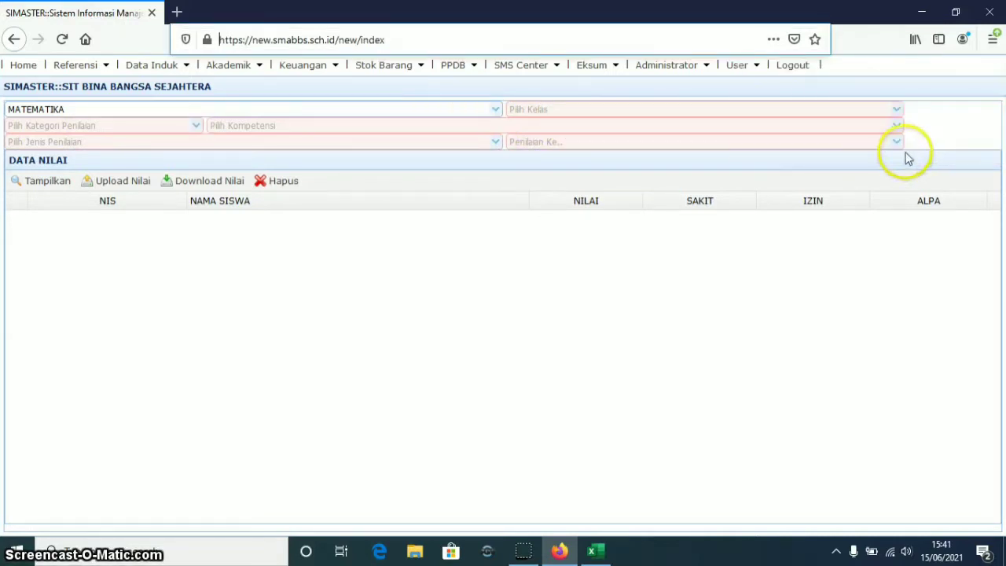
pyautogui.click(897, 111)
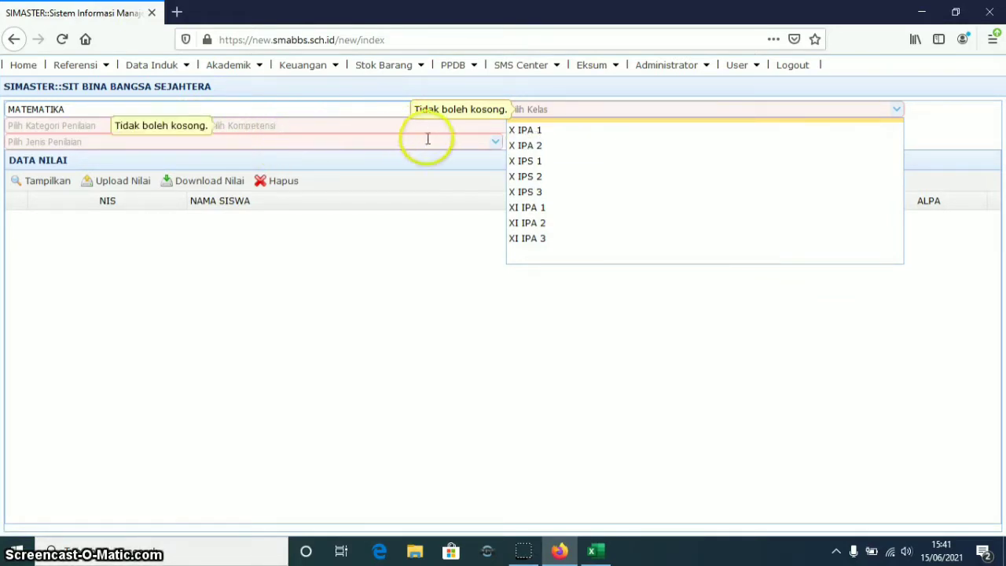
pyautogui.click(540, 131)
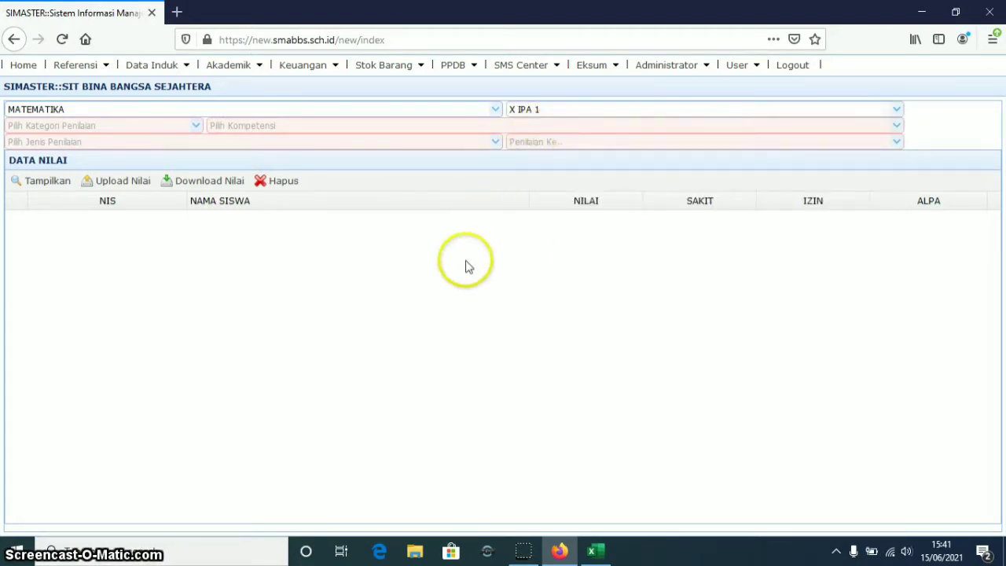
pyautogui.click(195, 128)
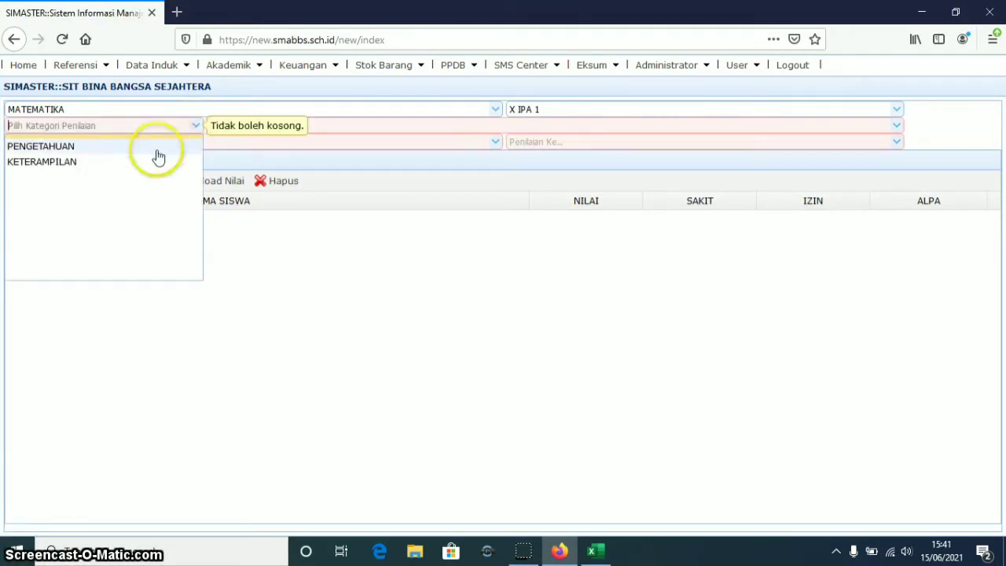
pyautogui.click(64, 147)
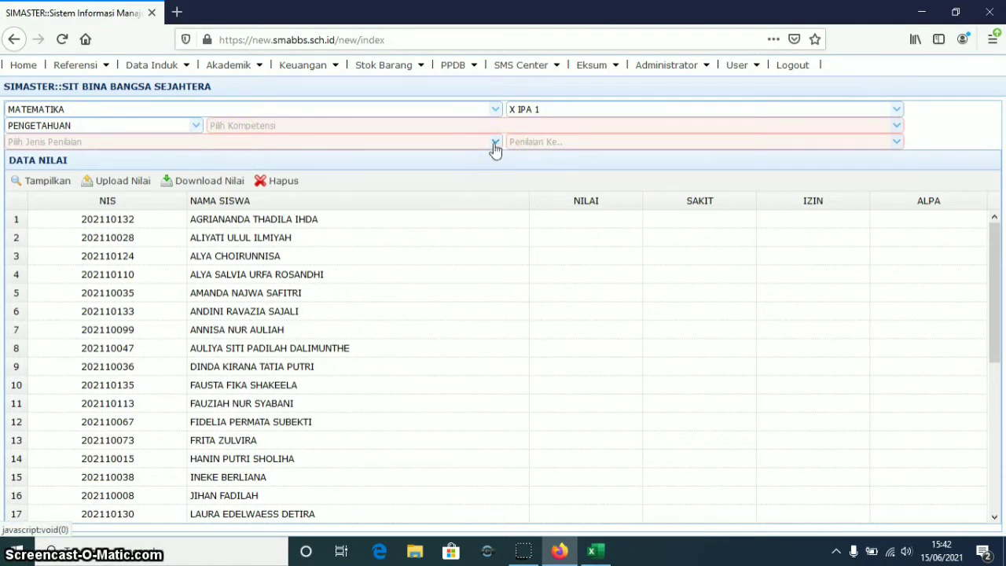
# - Set the competency to 3.6 on function composition and inverses, the assessment type to Tes Tulis and the assessment number to Penilaian Ke-1
pyautogui.click(897, 127)
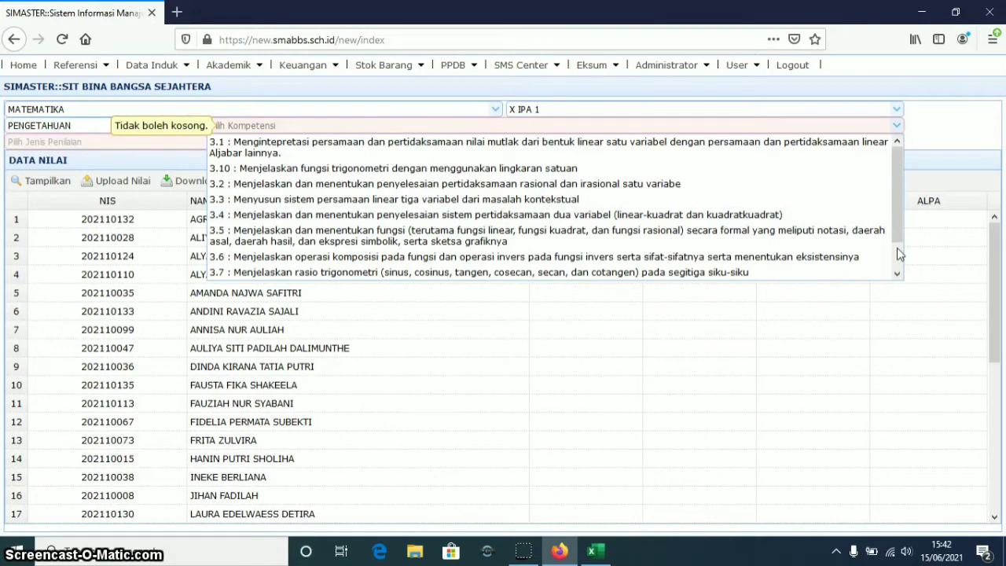
pyautogui.click(319, 258)
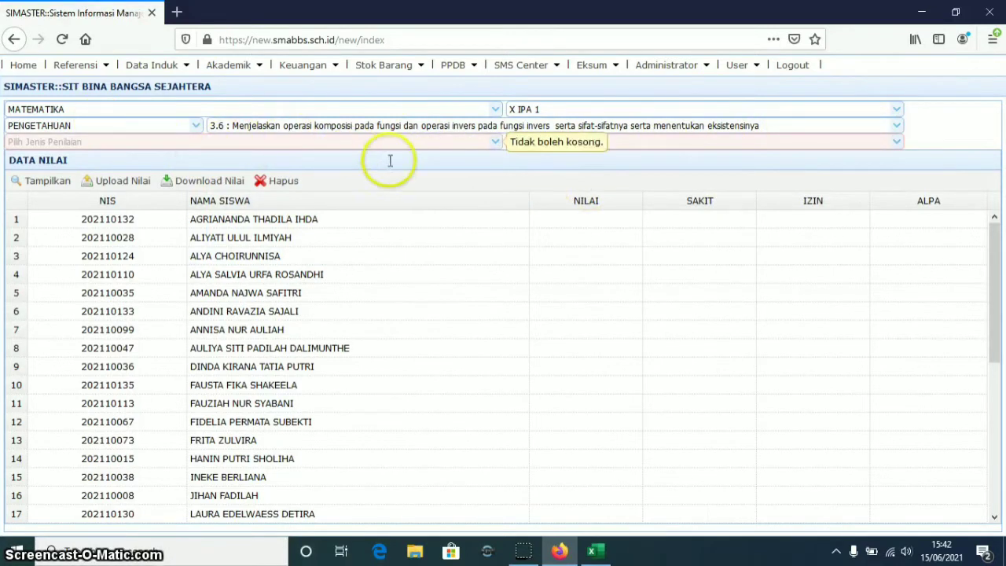
pyautogui.click(495, 144)
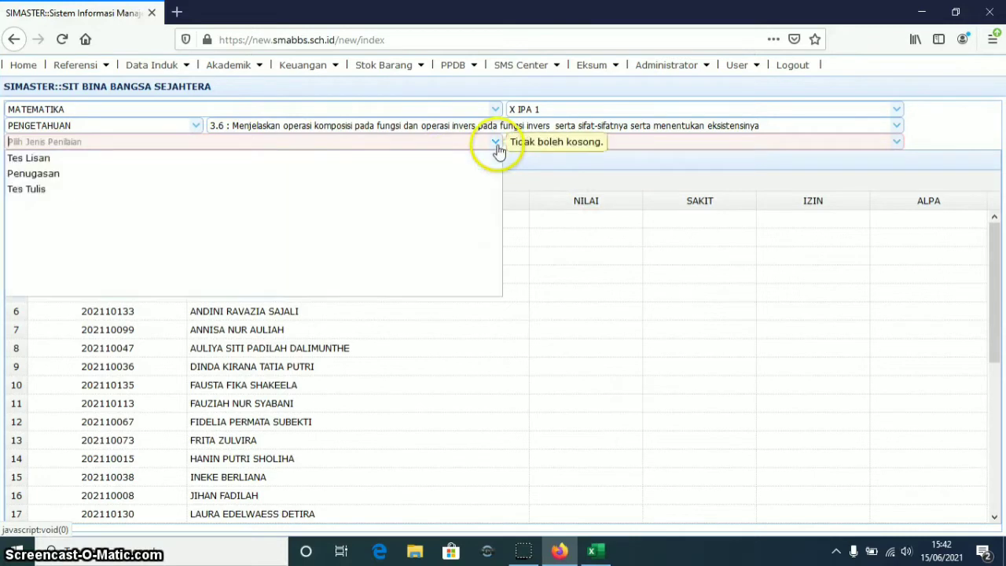
pyautogui.click(31, 189)
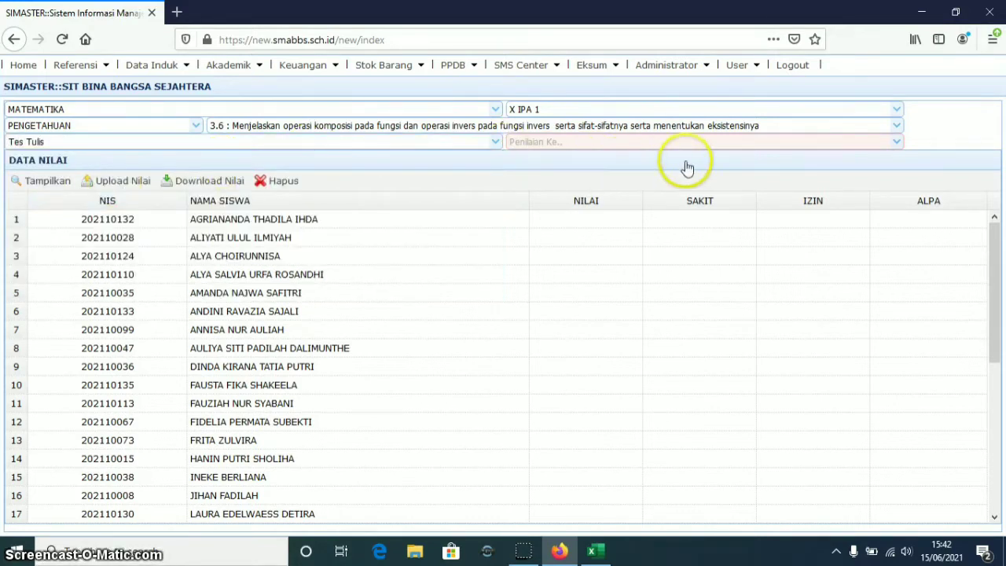
pyautogui.click(897, 141)
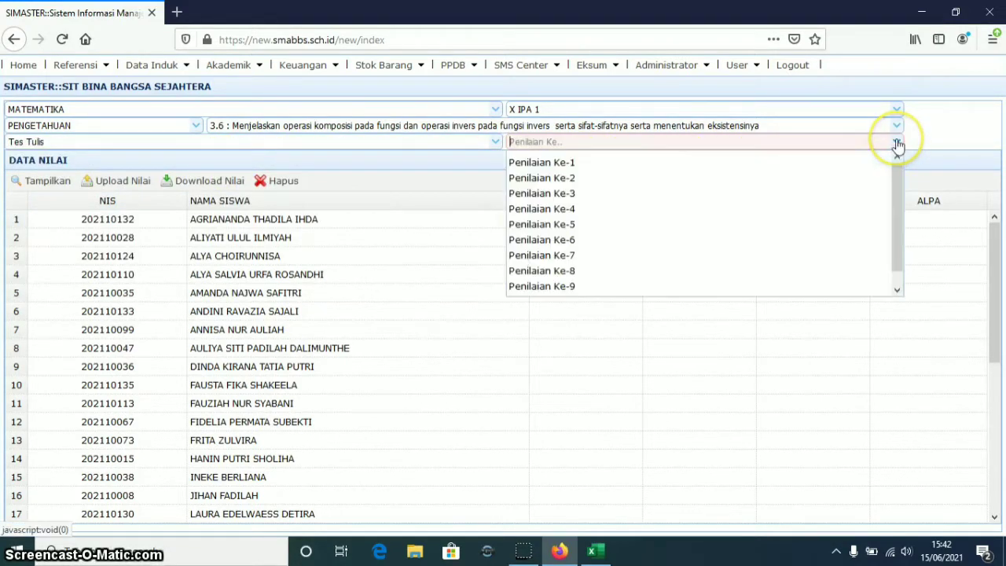
pyautogui.click(573, 163)
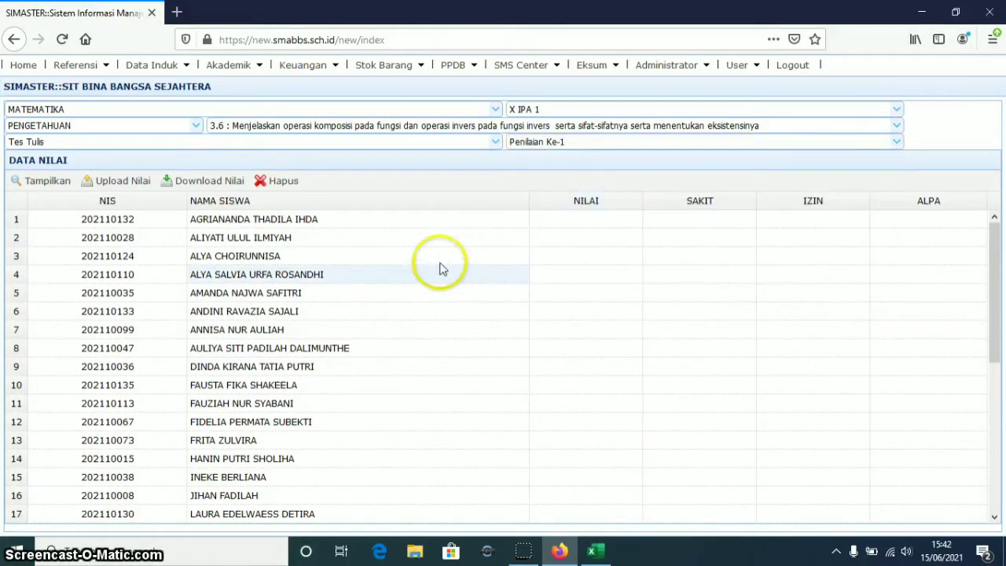
# - Download the score template MTK_X_IPA_1.xls, opening it directly in Excel, and enable editing
pyautogui.click(181, 189)
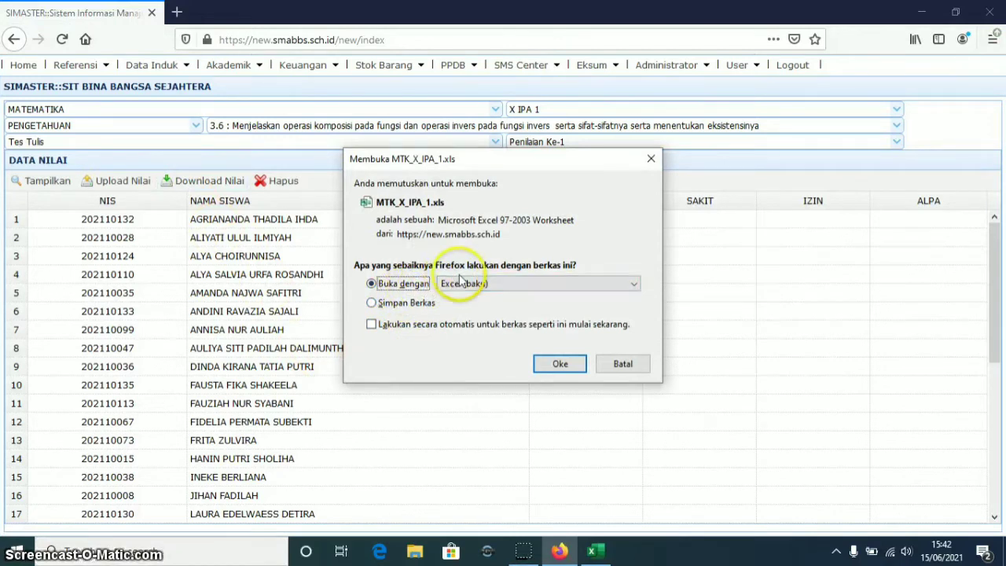
pyautogui.click(560, 364)
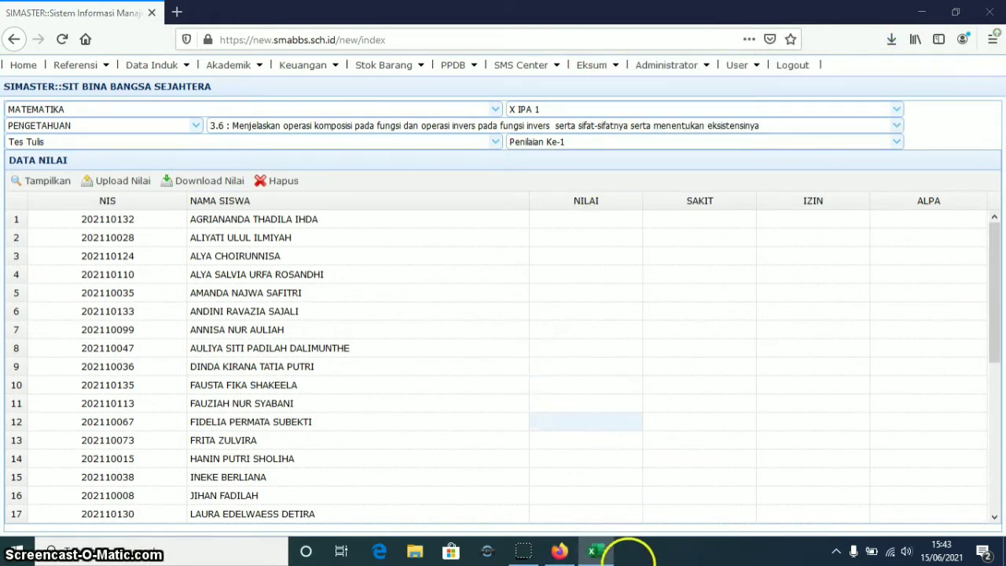
pyautogui.click(613, 553)
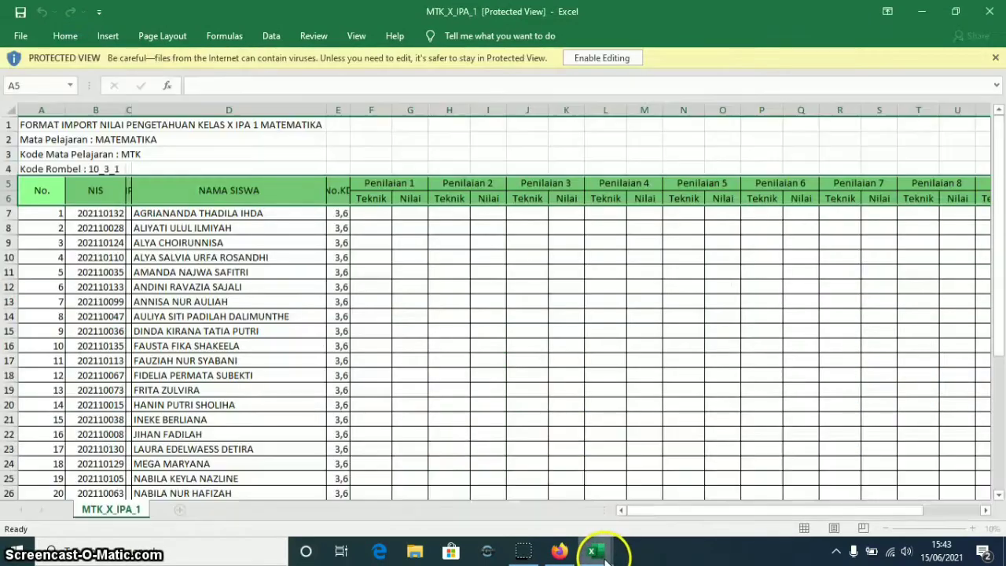
pyautogui.click(602, 554)
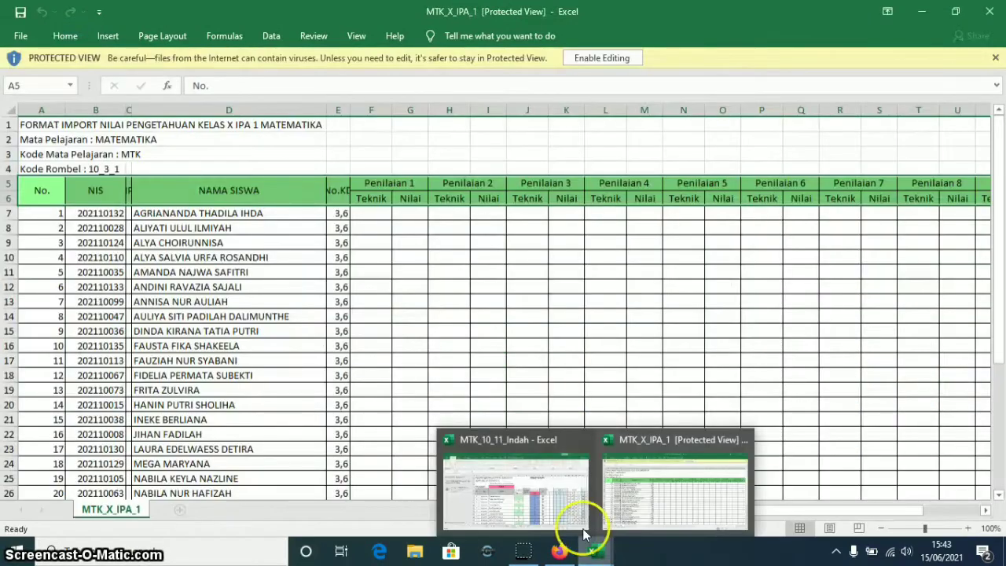
pyautogui.click(603, 59)
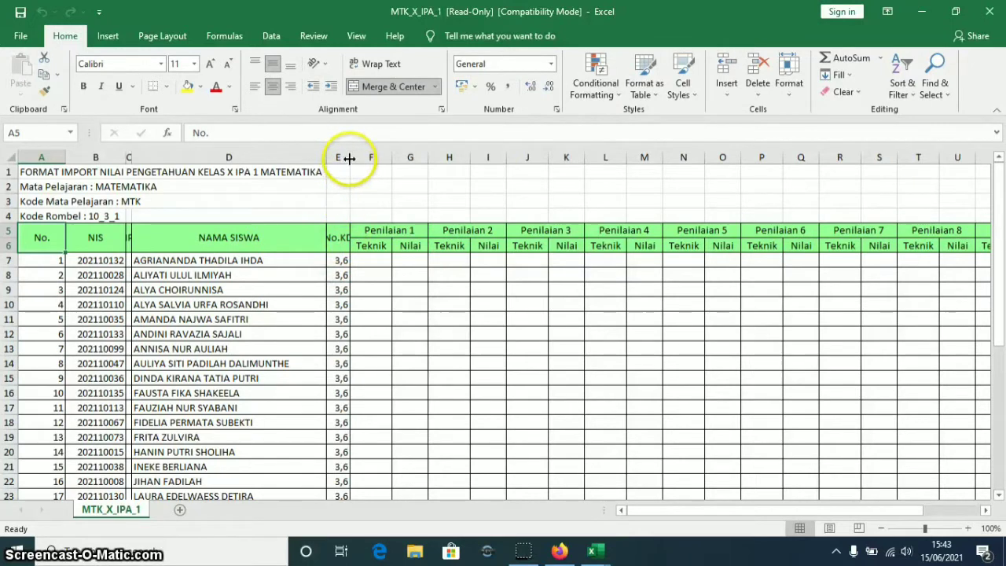
# - Widen the No.KD column of the template so its header fits, and switch to the mathematics gradebook workbook
pyautogui.moveTo(350, 158); pyautogui.dragTo(359, 158)
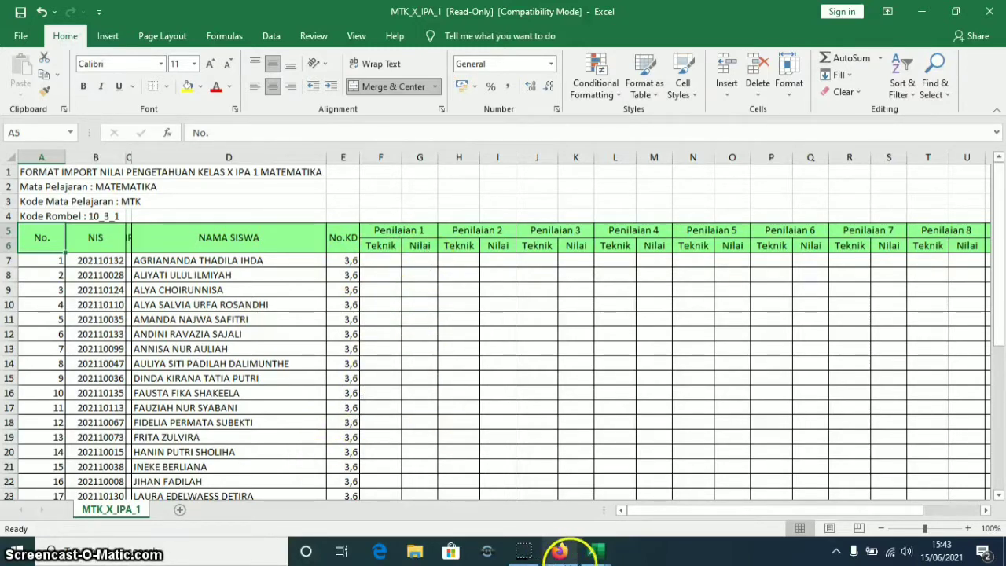
pyautogui.moveTo(591, 550)
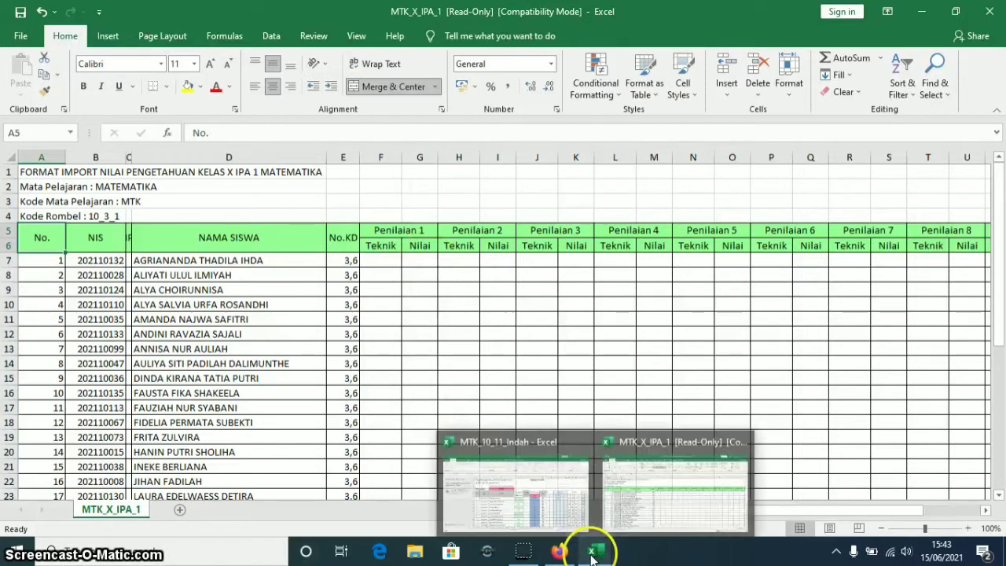
pyautogui.click(556, 517)
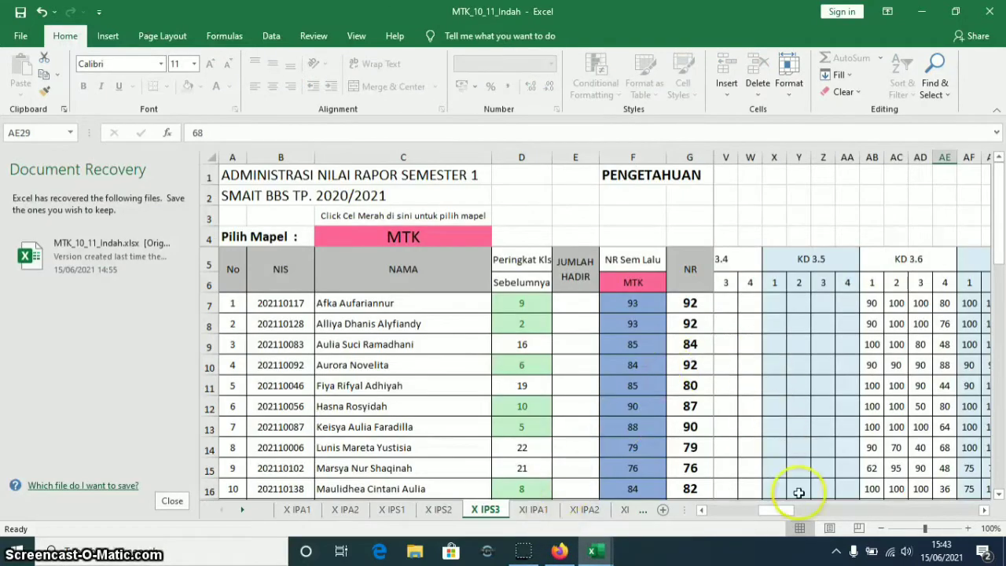
# - Copy the first KD 3.6 score column, AB7:AB39, from the gradebook's X IPA1 sheet
pyautogui.moveTo(781, 511)
pyautogui.mouseDown()
pyautogui.moveTo(820, 513)
pyautogui.moveTo(781, 515)
pyautogui.mouseUp()
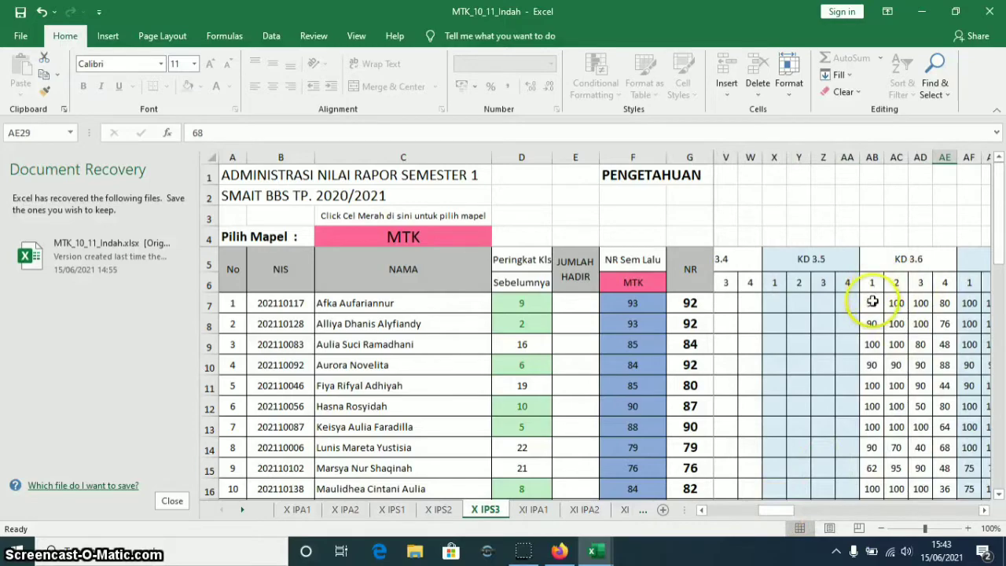
pyautogui.moveTo(872, 301); pyautogui.dragTo(867, 425)
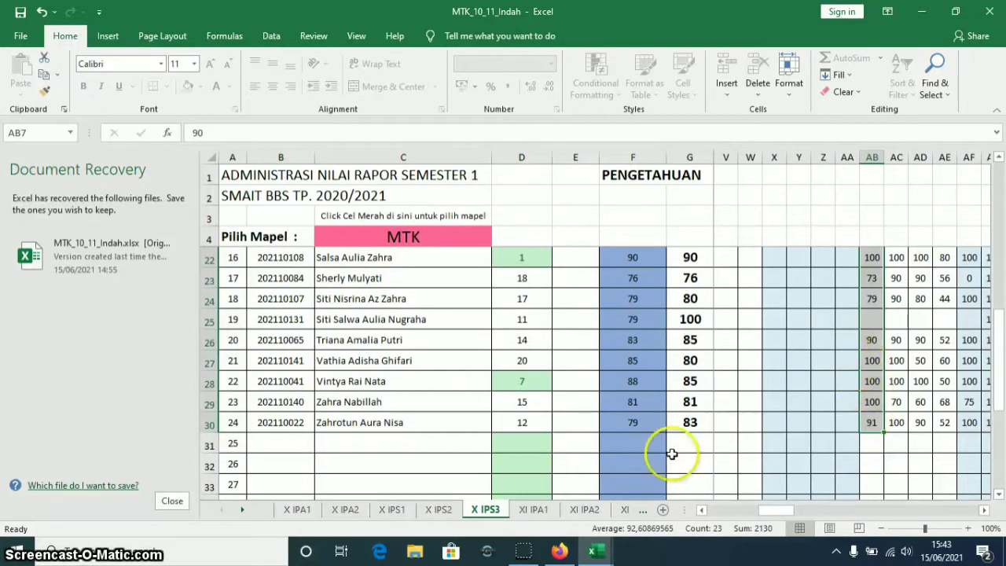
pyautogui.click(297, 511)
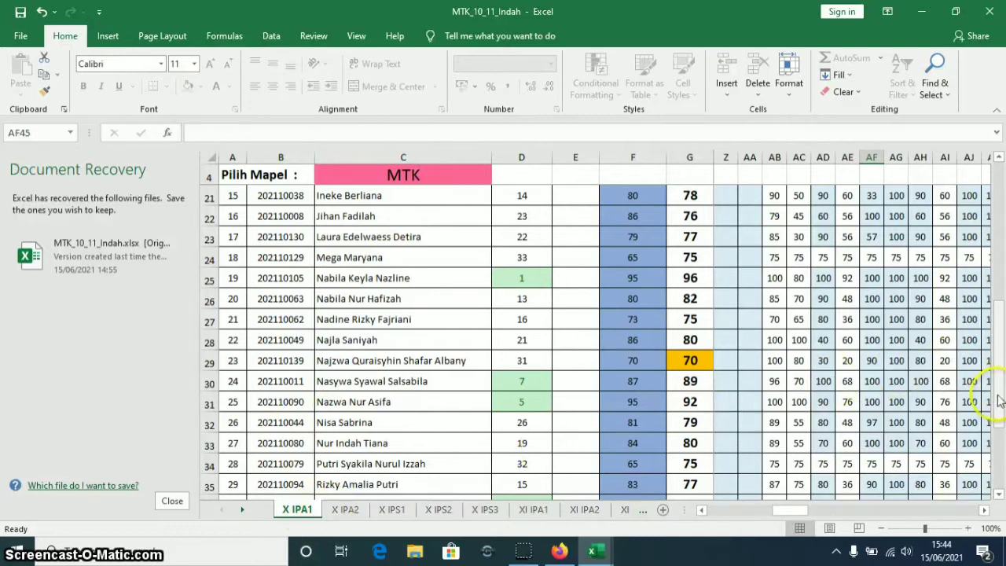
pyautogui.moveTo(997, 393); pyautogui.dragTo(1003, 250)
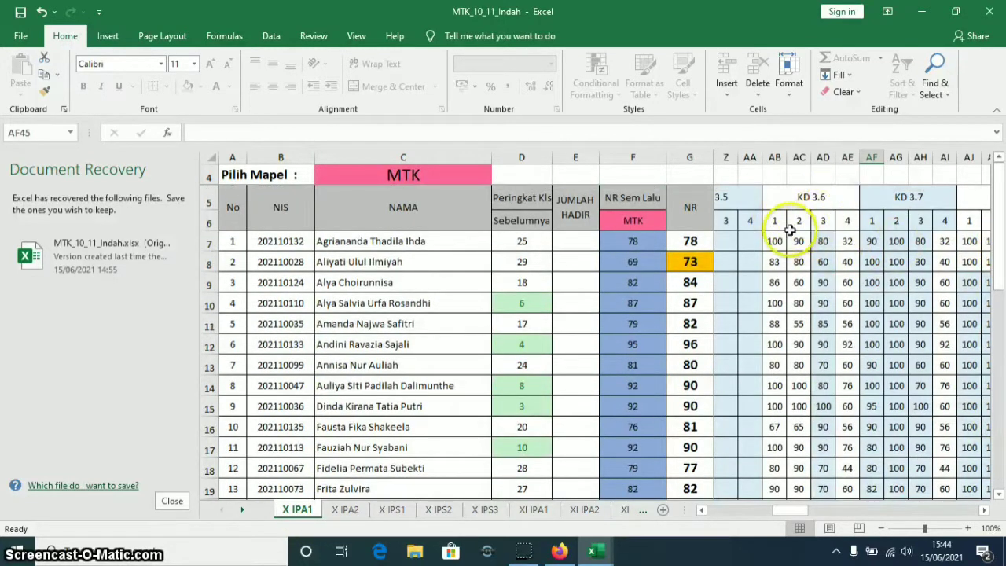
pyautogui.moveTo(776, 241); pyautogui.dragTo(778, 404)
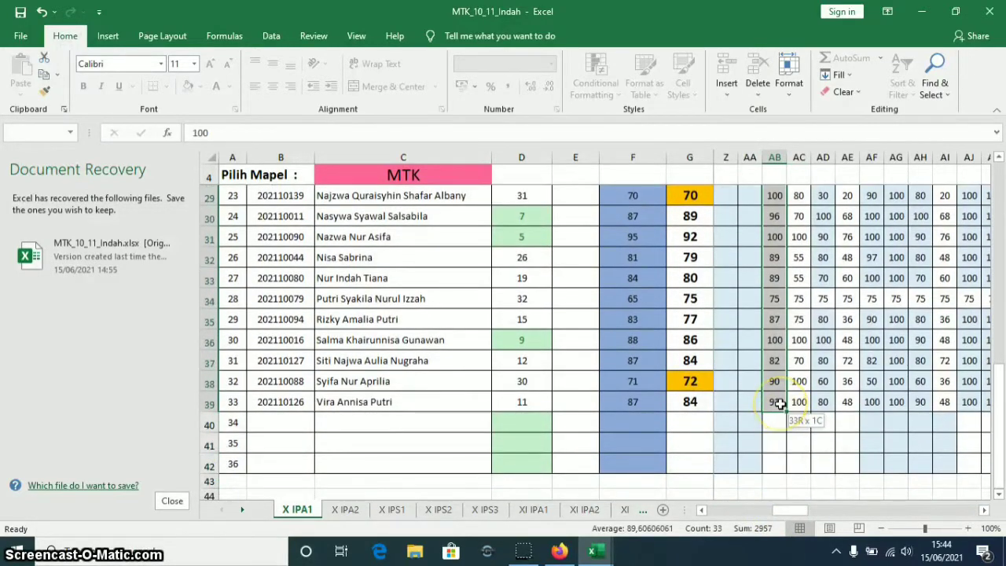
pyautogui.rightClick(773, 366)
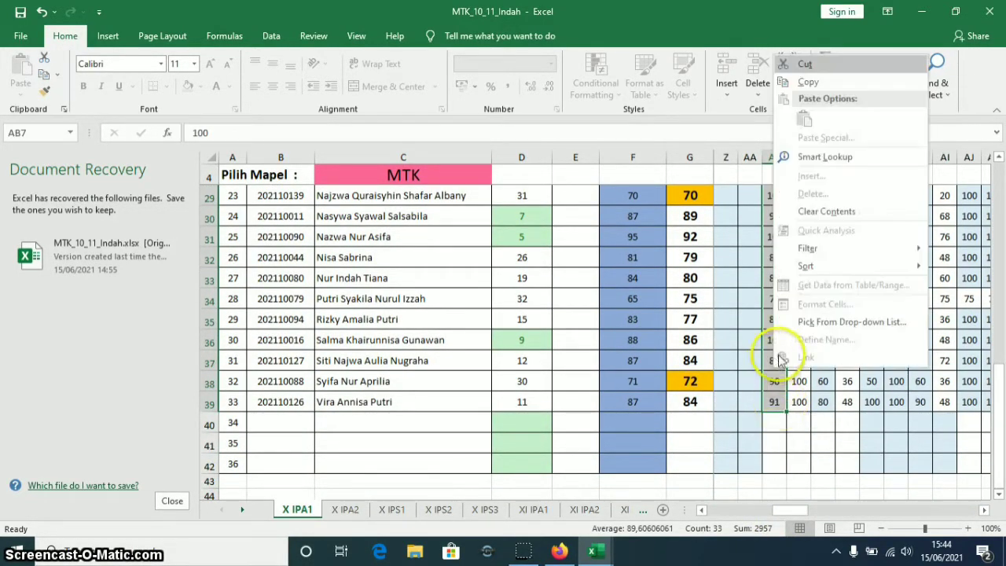
pyautogui.click(816, 84)
# - Paste the copied scores into the Nilai column of Penilaian 1 in workbook MTK_X_IPA_1, starting at G7
pyautogui.moveTo(595, 550)
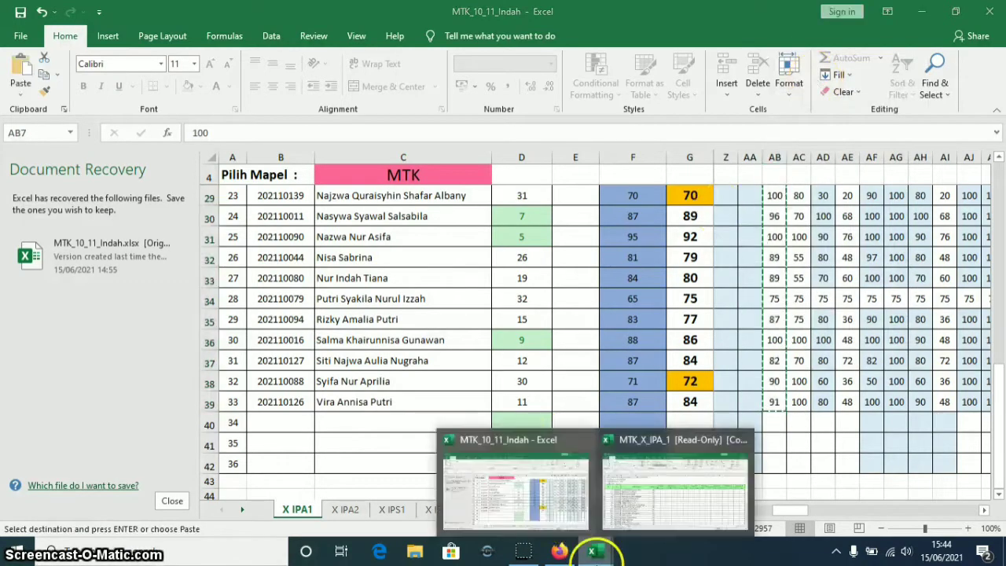
pyautogui.click(635, 511)
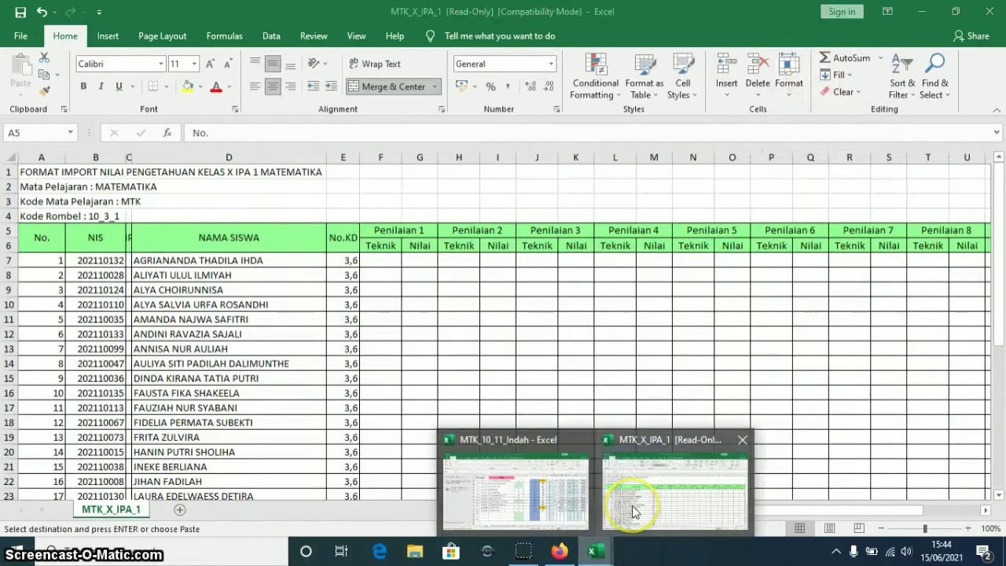
pyautogui.click(413, 261)
pyautogui.rightClick(413, 260)
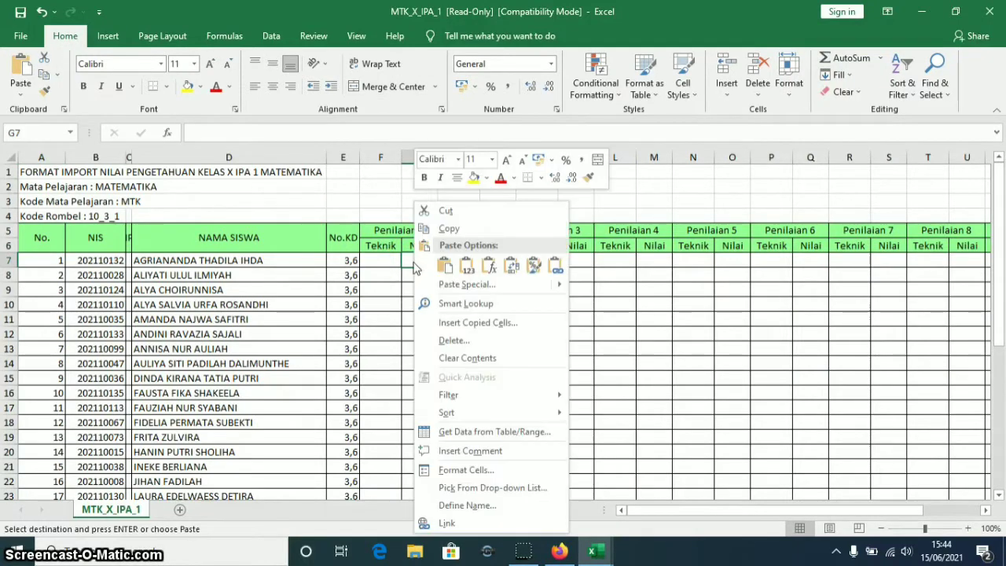
pyautogui.click(443, 264)
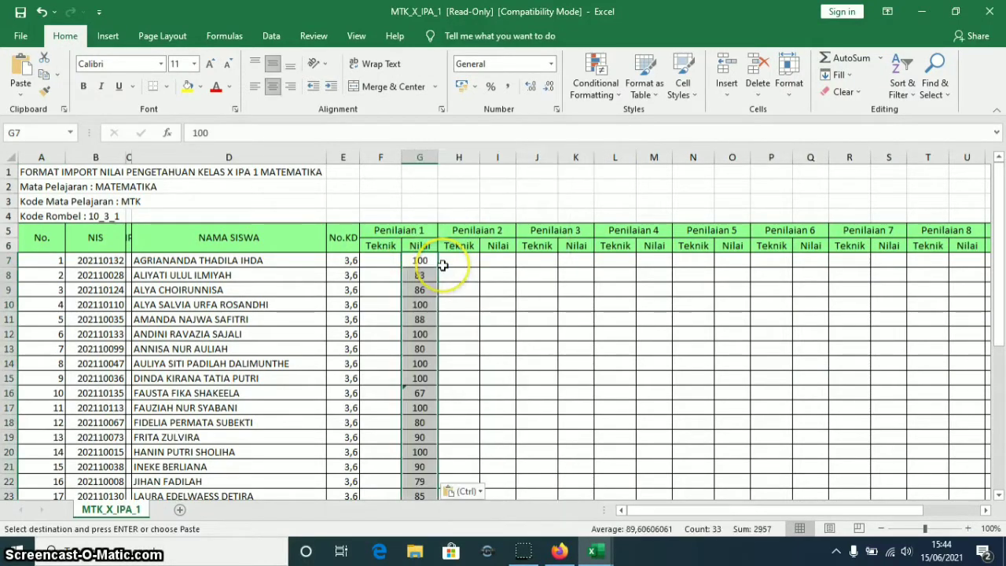
# - Return to the MTK_10_11_Indah gradebook and copy the second KD 3.6 score column, AC7:AC39, on sheet X IPA1
pyautogui.click(594, 553)
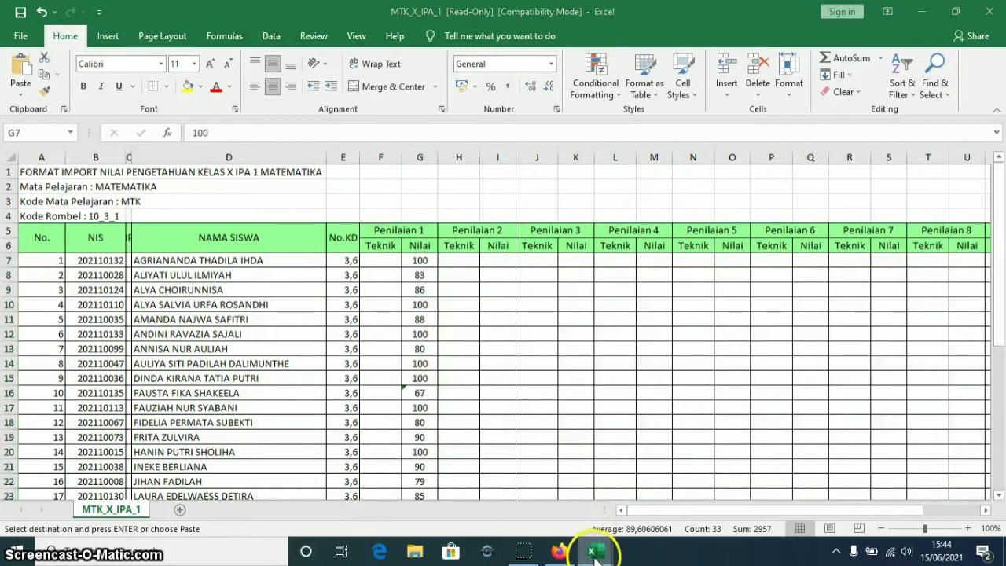
pyautogui.click(539, 495)
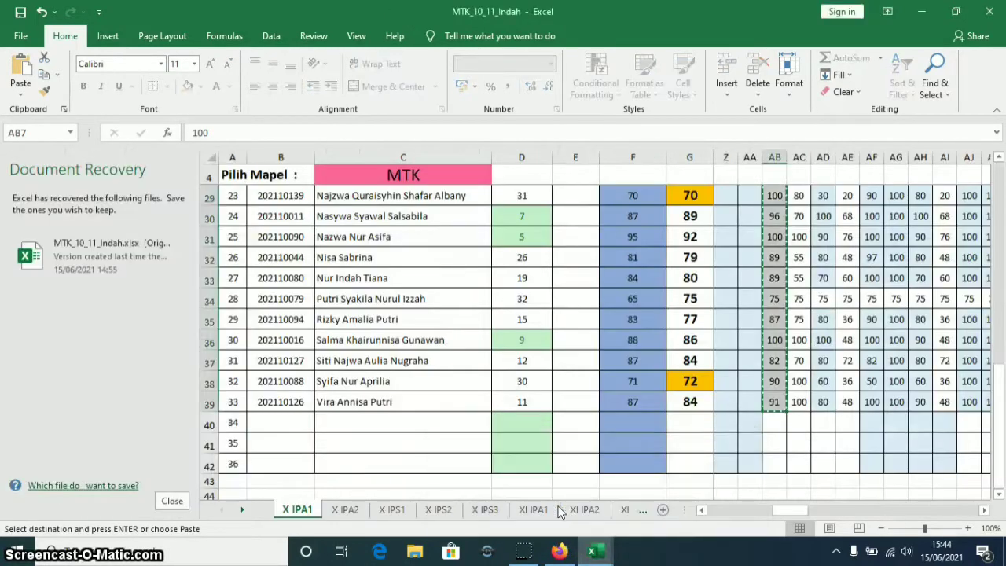
pyautogui.scroll(3, 800, 344)
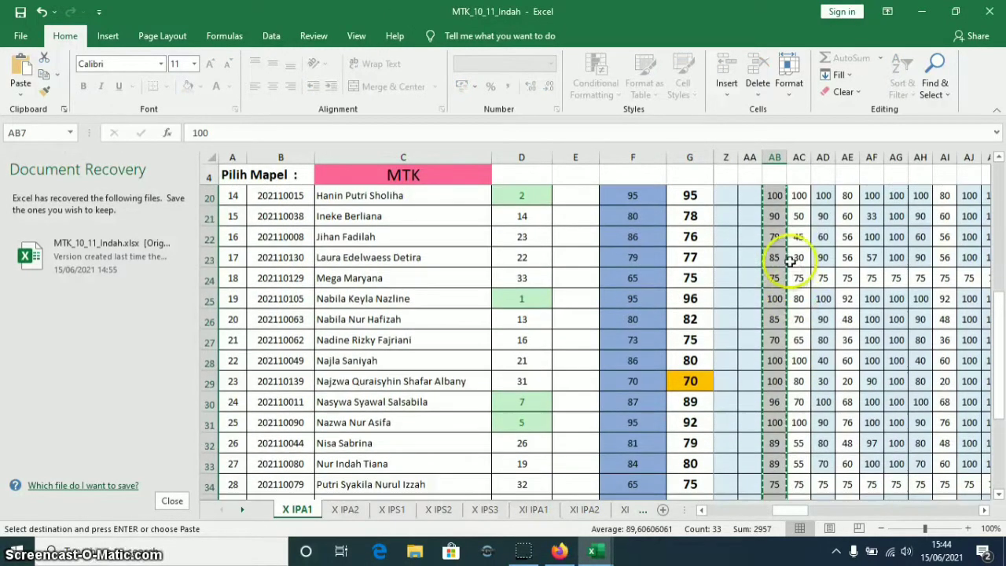
pyautogui.scroll(5, 799, 230)
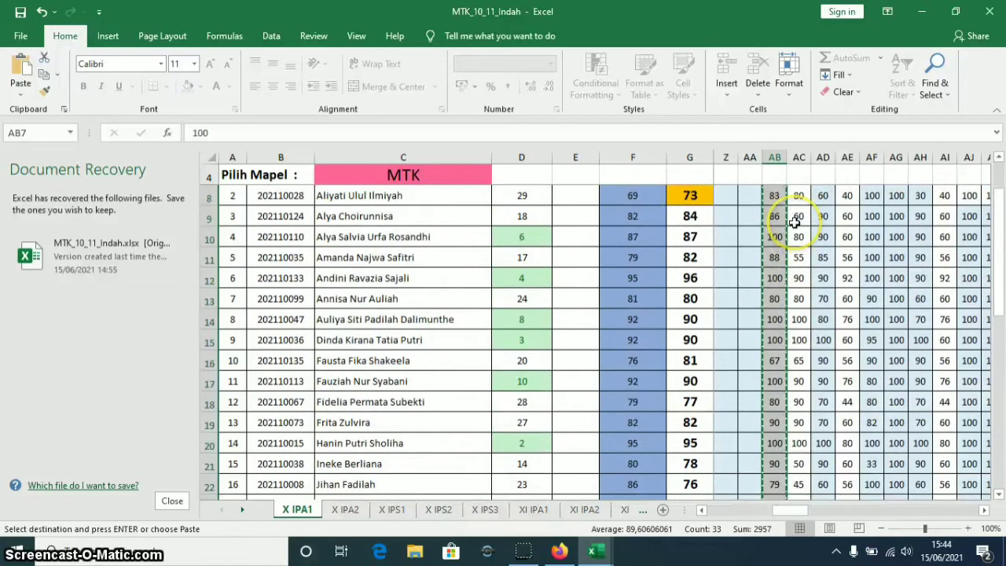
pyautogui.moveTo(799, 238); pyautogui.dragTo(798, 274)
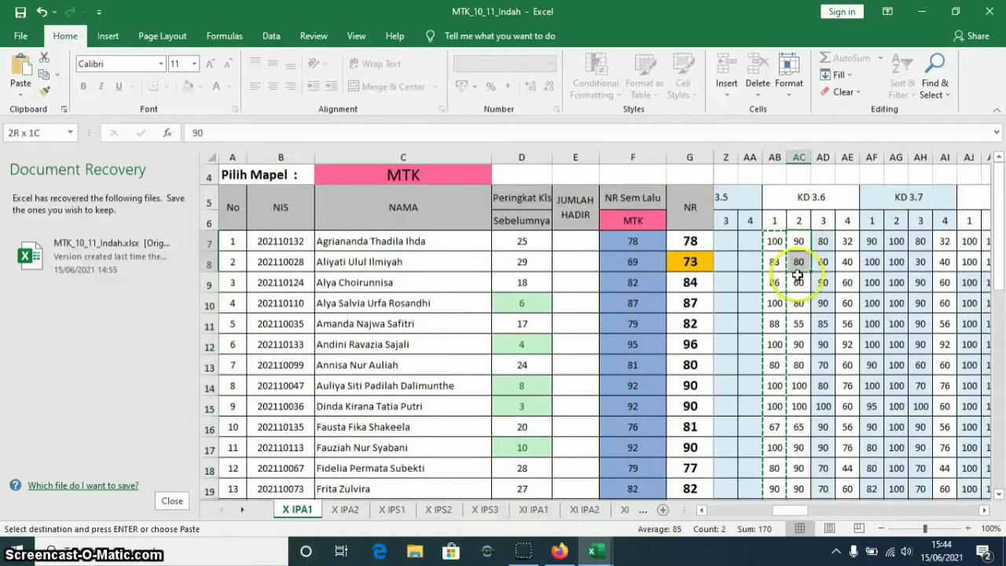
pyautogui.moveTo(806, 356); pyautogui.dragTo(792, 420)
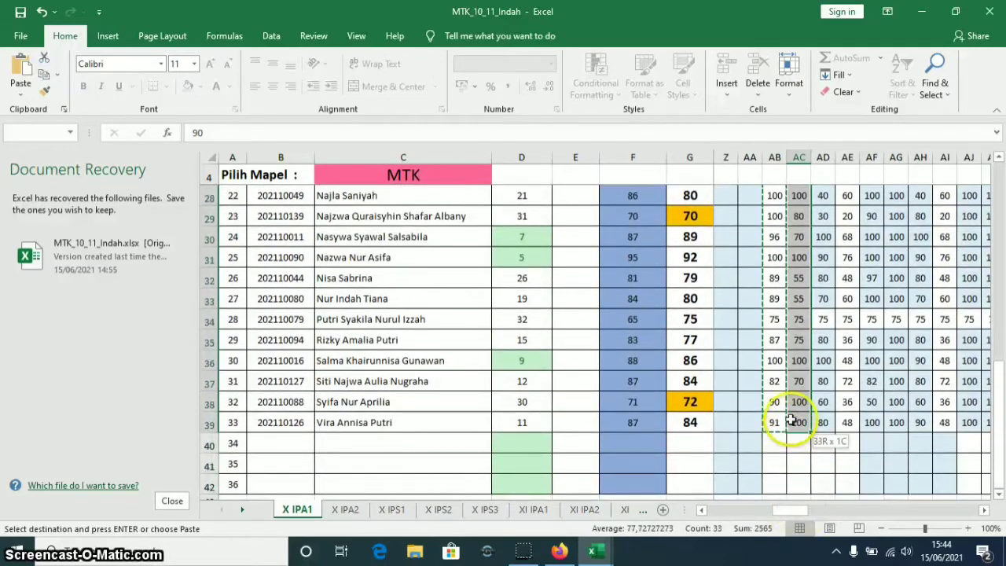
pyautogui.rightClick(798, 361)
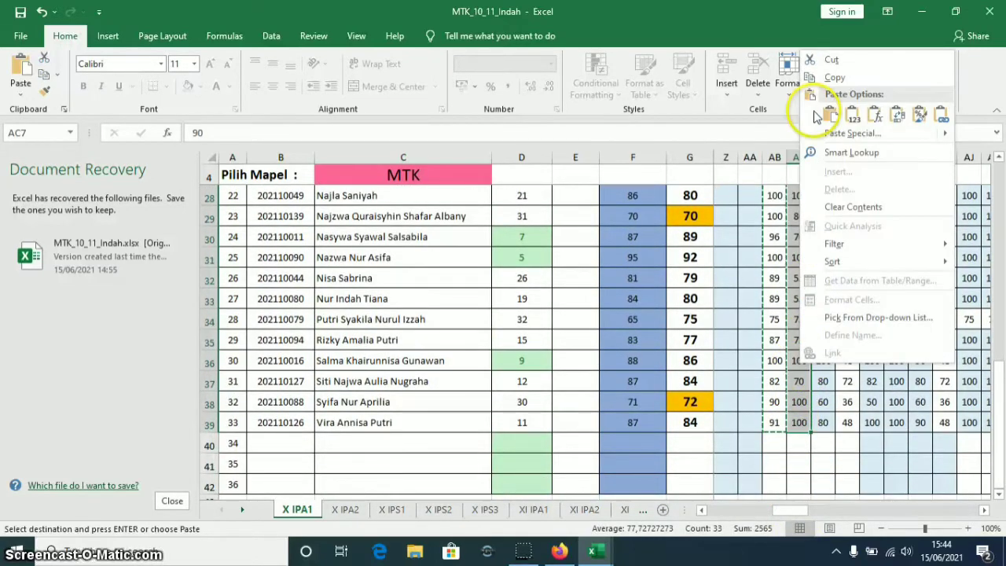
pyautogui.click(825, 77)
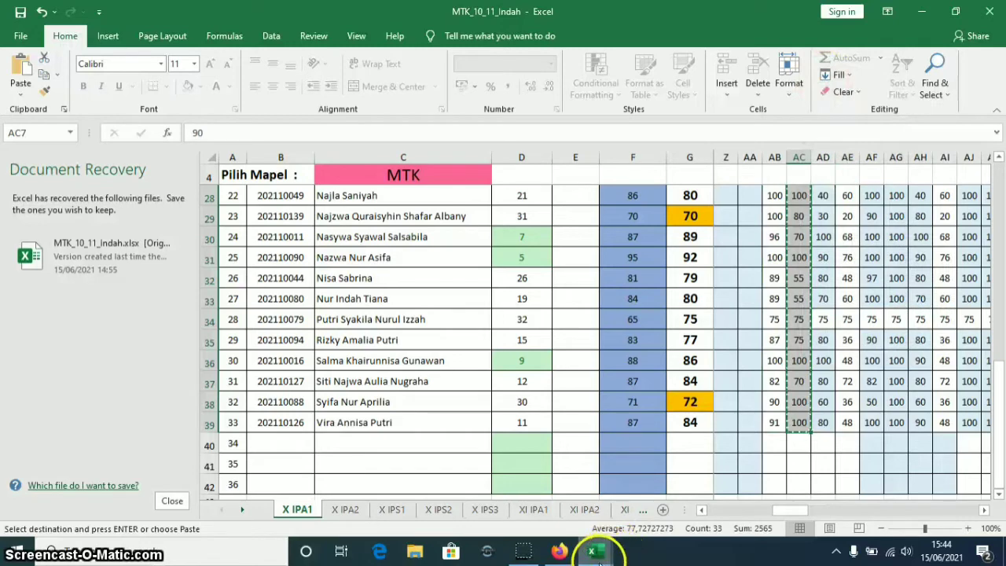
# - Paste the copied scores into the Nilai column of Penilaian 2 in the MTK_X_IPA_1 template, starting at I7
pyautogui.moveTo(595, 548)
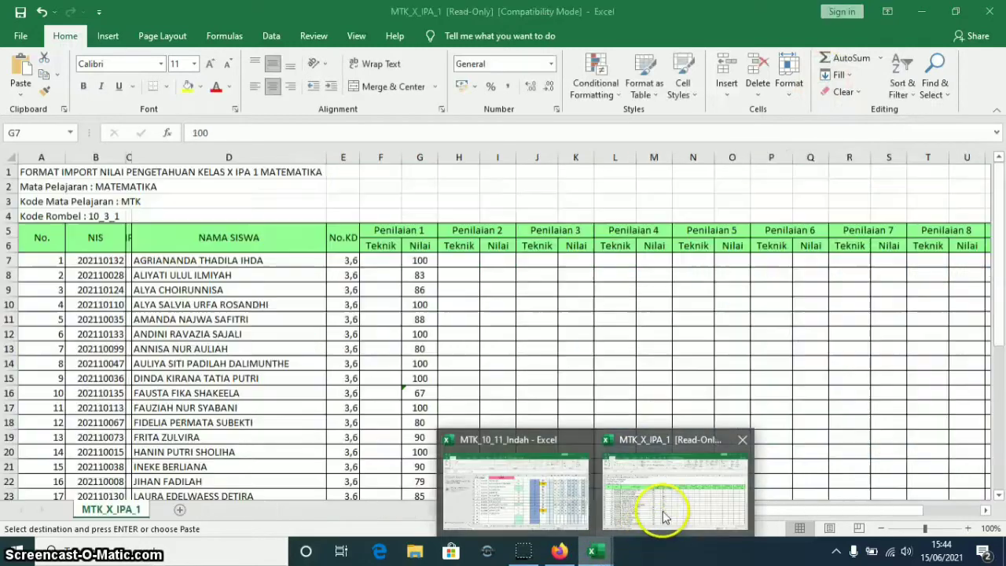
pyautogui.click(662, 517)
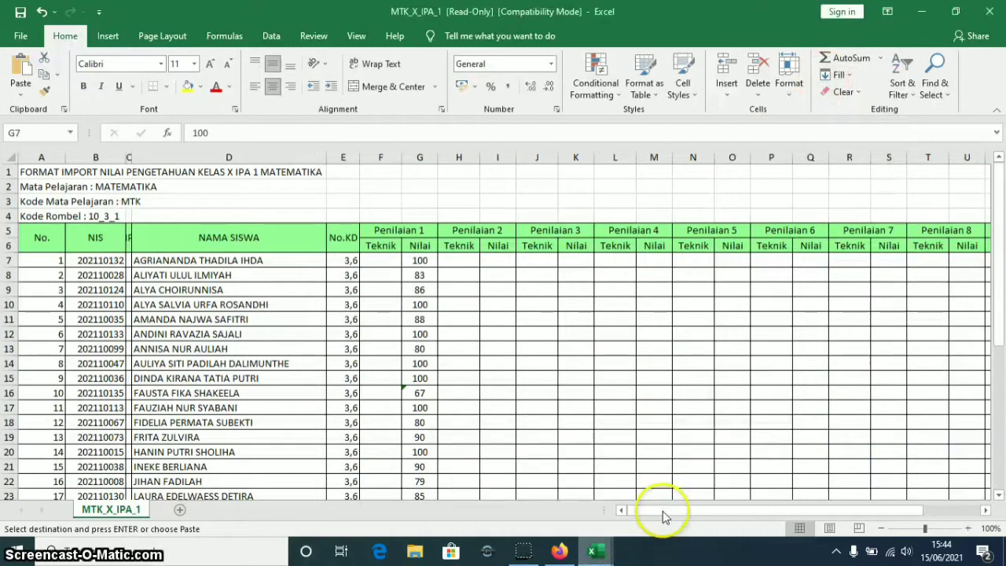
pyautogui.click(500, 257)
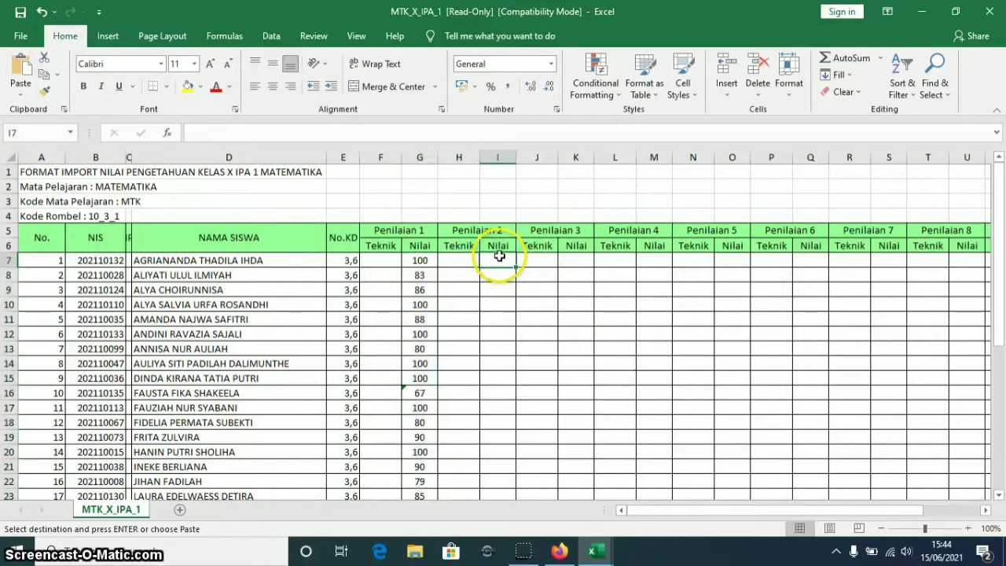
pyautogui.rightClick(501, 260)
pyautogui.click(525, 266)
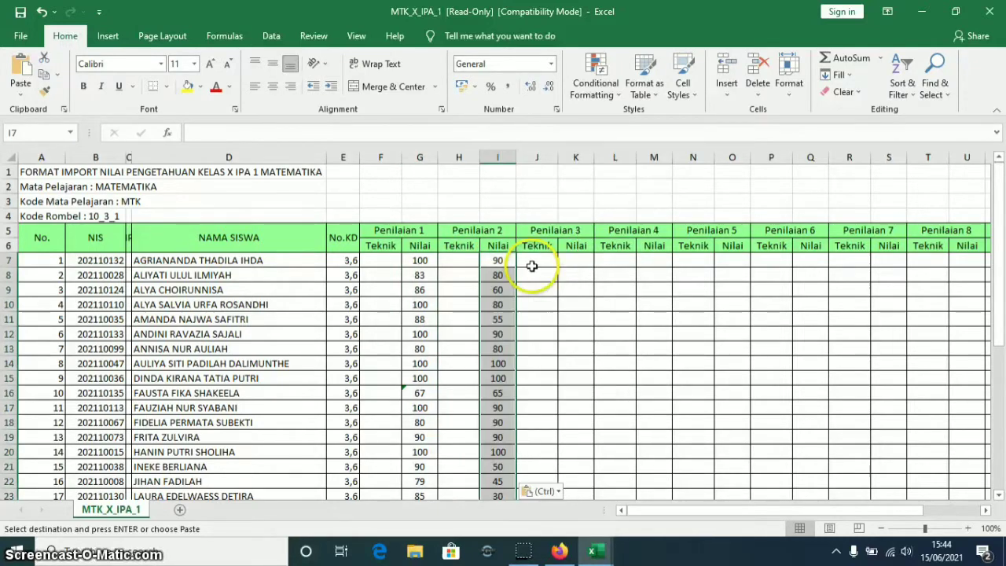
# - Return to the gradebook and copy the third KD 3.6 score column, AD7:AD39, on sheet X IPA1
pyautogui.click(595, 550)
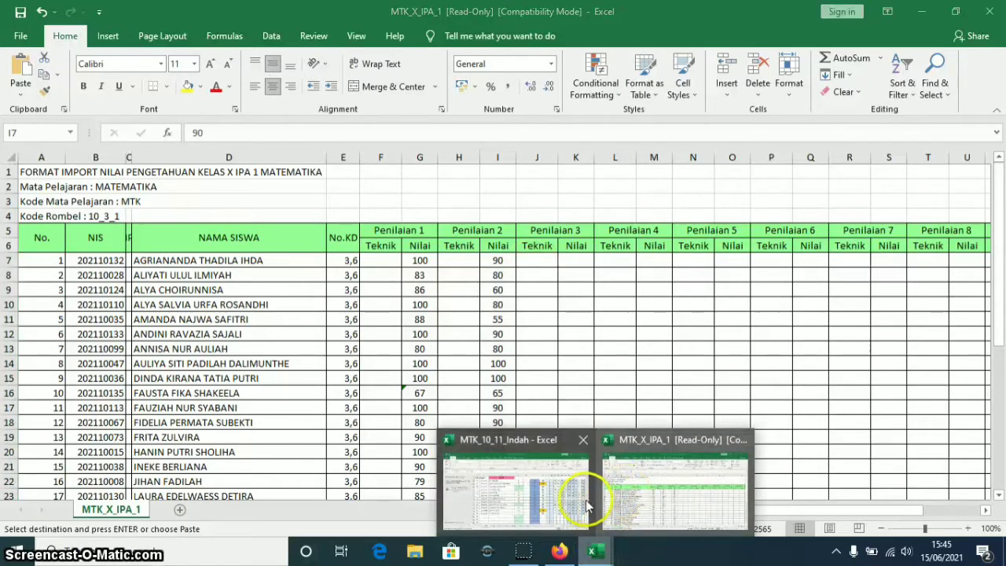
pyautogui.click(553, 497)
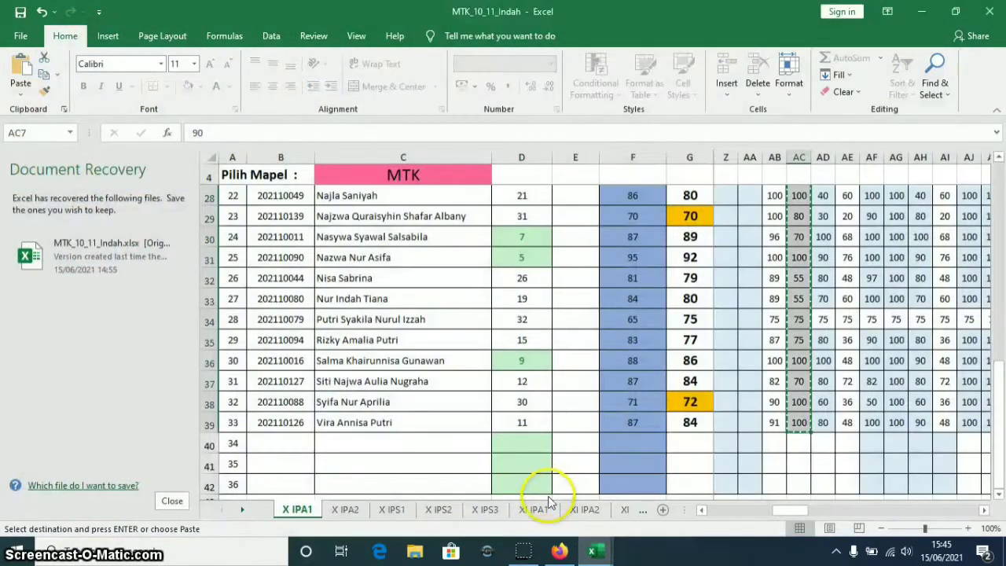
pyautogui.scroll(7, 875, 323)
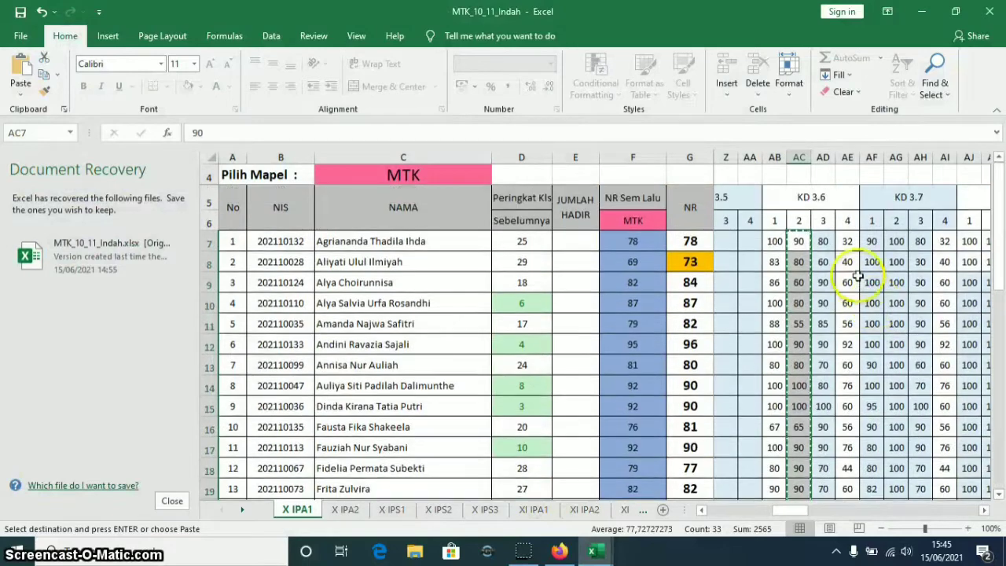
pyautogui.moveTo(823, 243); pyautogui.dragTo(828, 422)
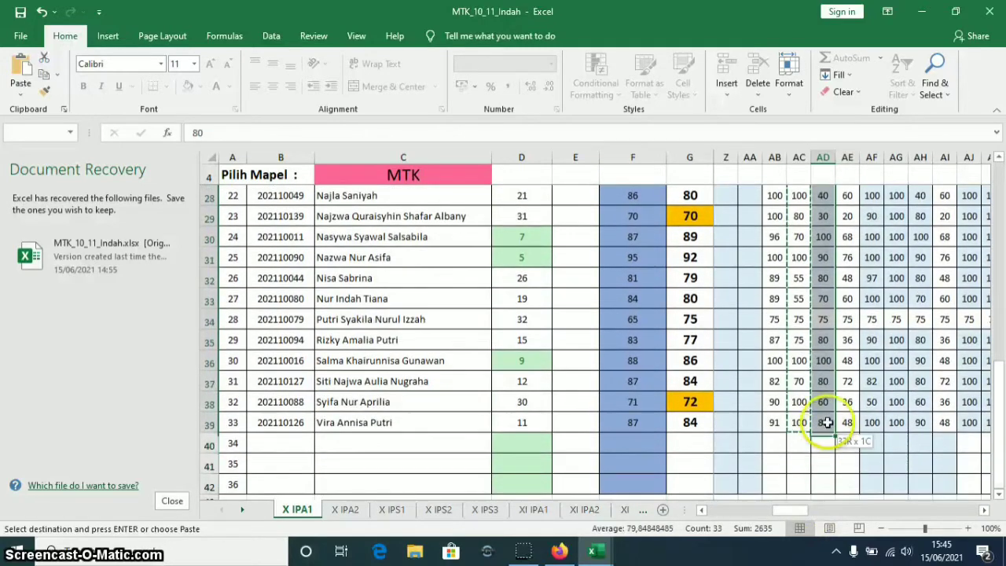
pyautogui.rightClick(826, 360)
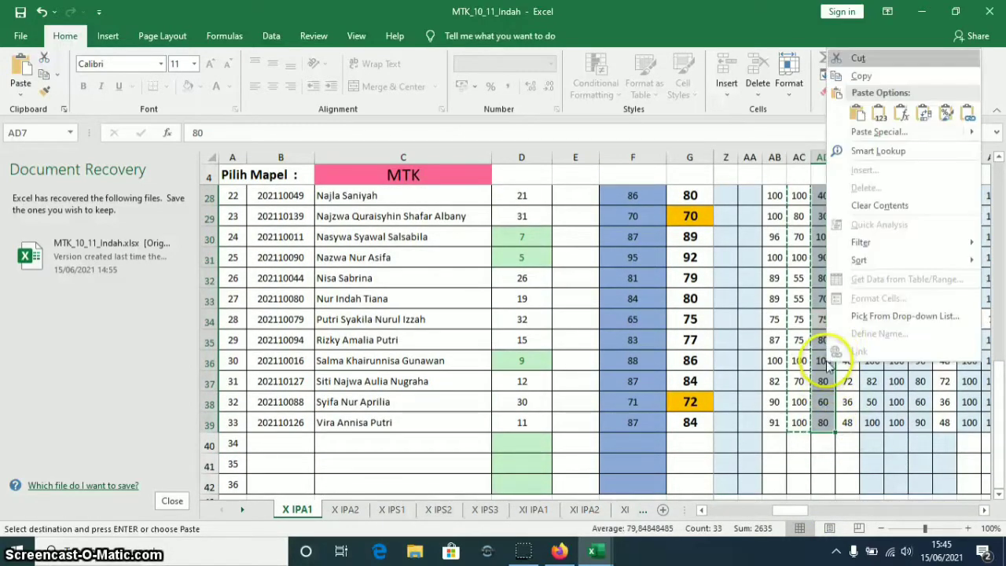
pyautogui.click(861, 78)
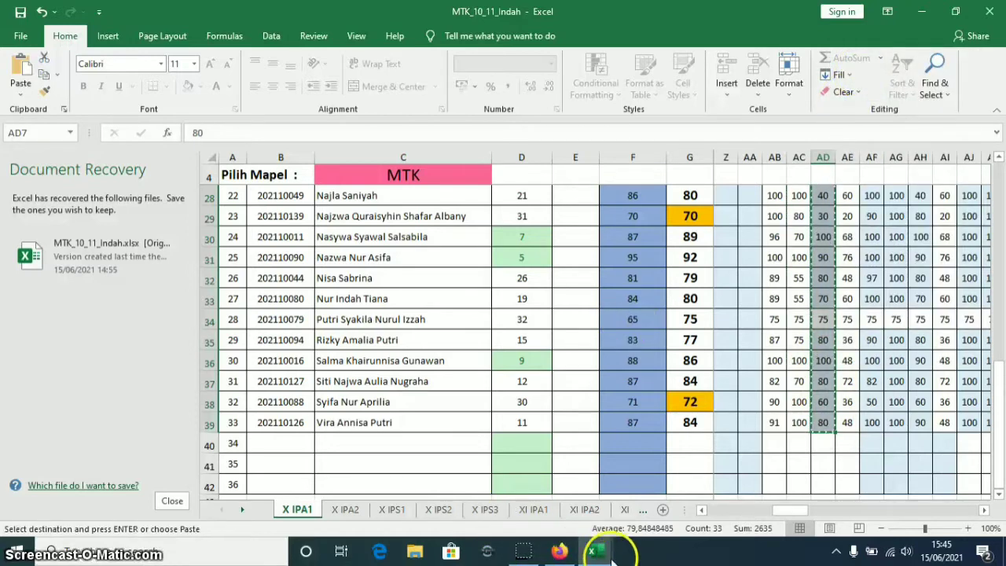
# - Paste the copied scores into the Nilai column of Penilaian 3 in the MTK_X_IPA_1 template, starting at K7
pyautogui.moveTo(595, 549)
pyautogui.click(656, 510)
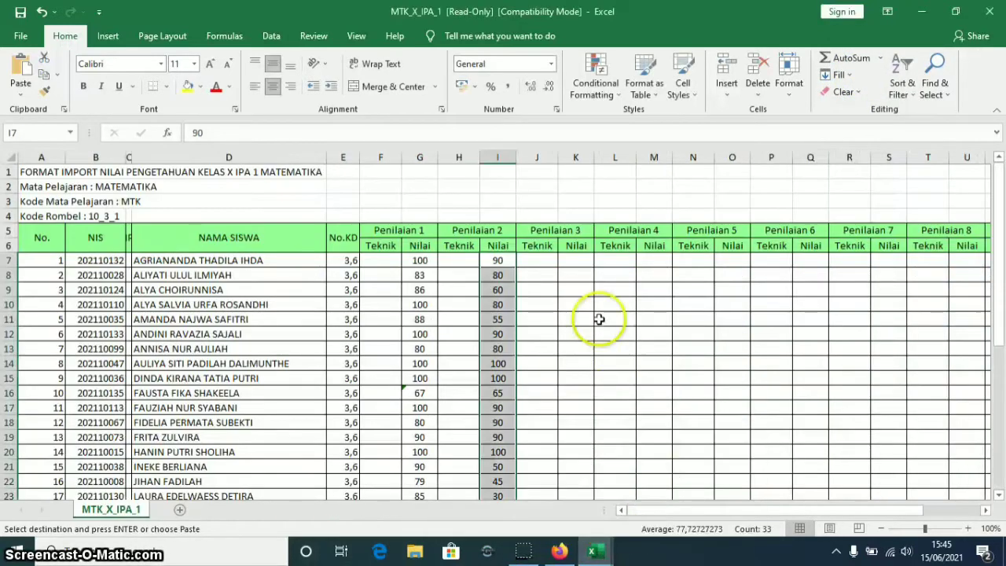
pyautogui.click(575, 264)
pyautogui.rightClick(576, 259)
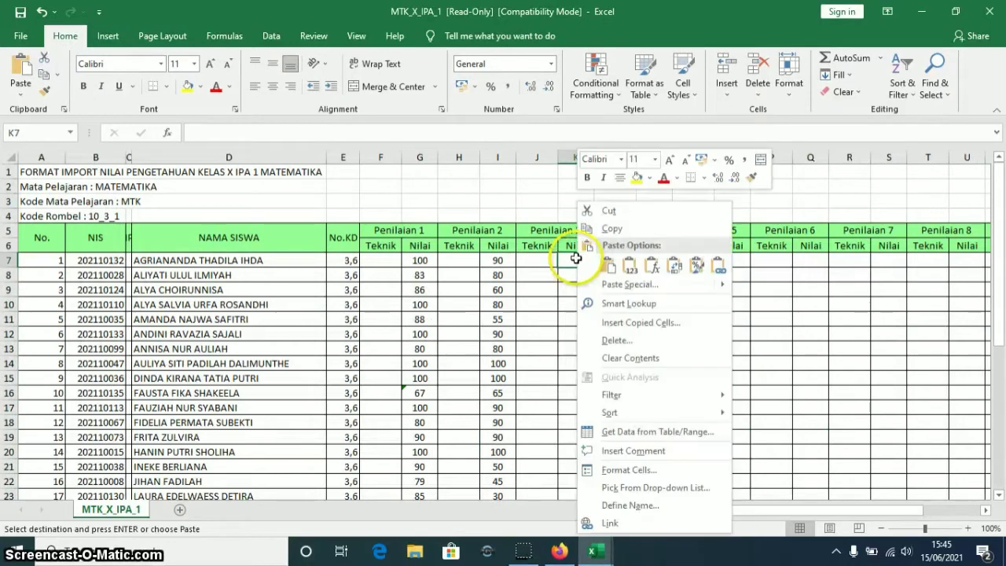
pyautogui.click(610, 264)
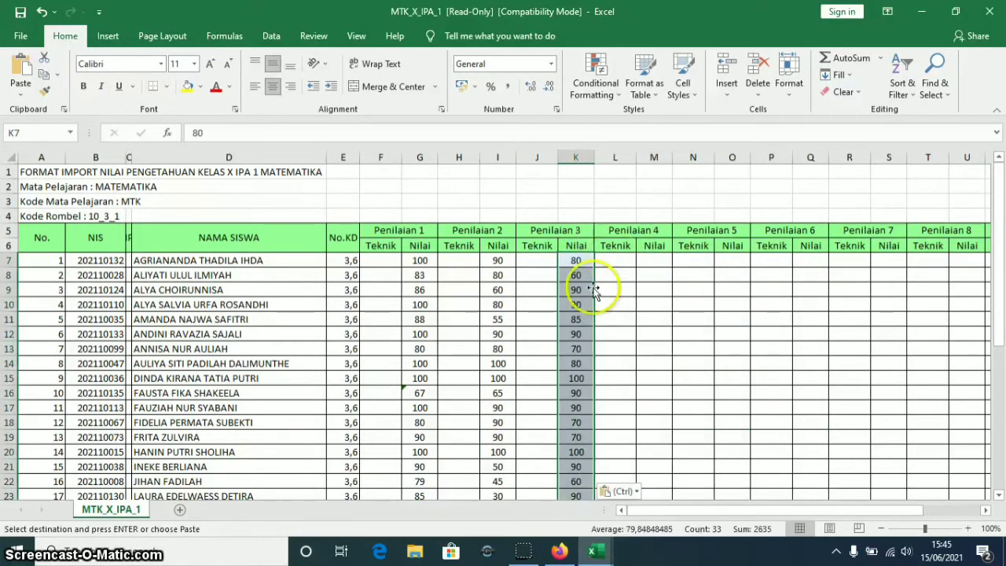
# - Return to the MTK_10_11_Indah gradebook and copy the fourth KD 3.6 score column, AE6:AE39, on sheet X IPA1
pyautogui.moveTo(595, 553)
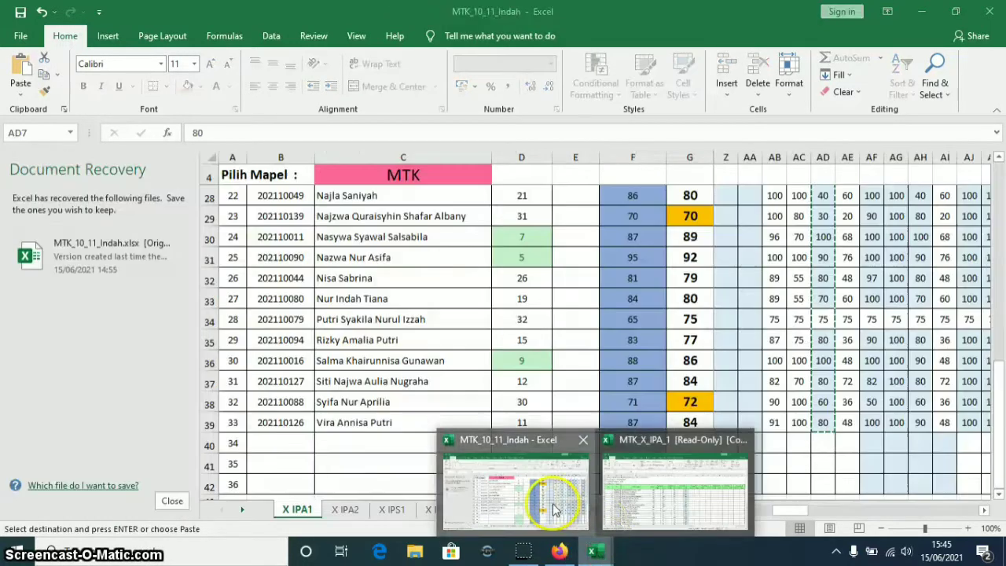
pyautogui.click(555, 509)
pyautogui.scroll(7, 836, 385)
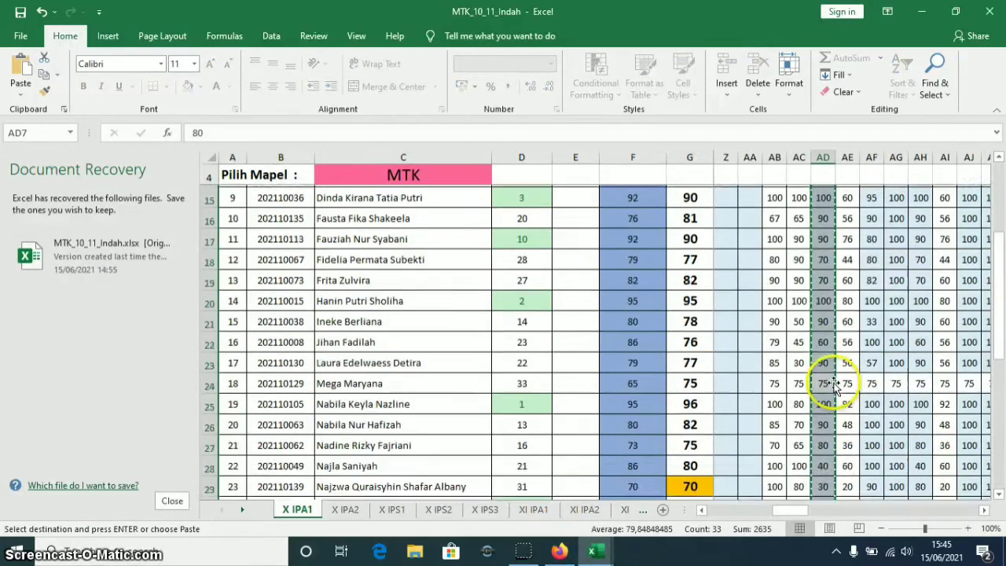
pyautogui.moveTo(848, 222); pyautogui.dragTo(852, 422)
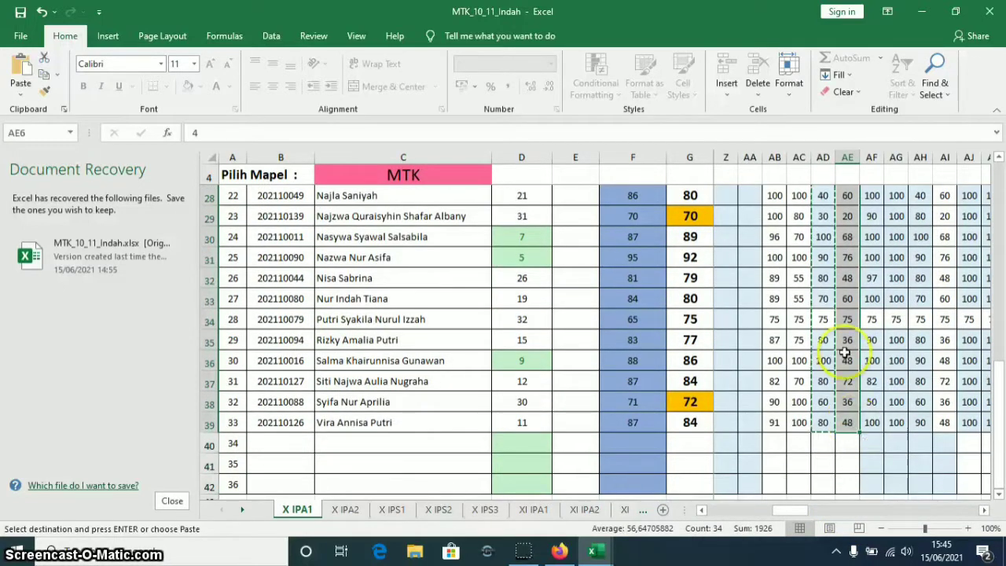
pyautogui.rightClick(846, 322)
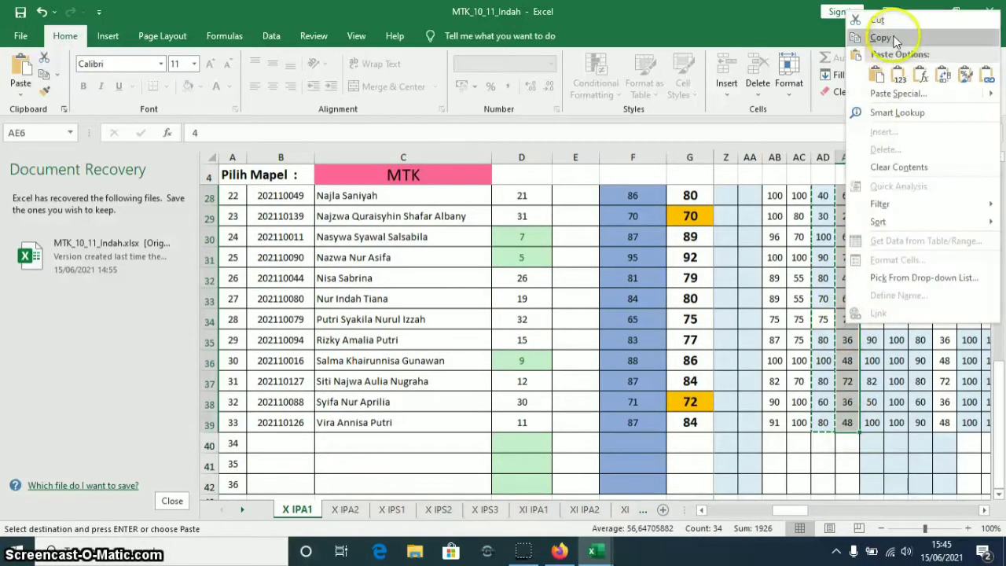
pyautogui.click(881, 38)
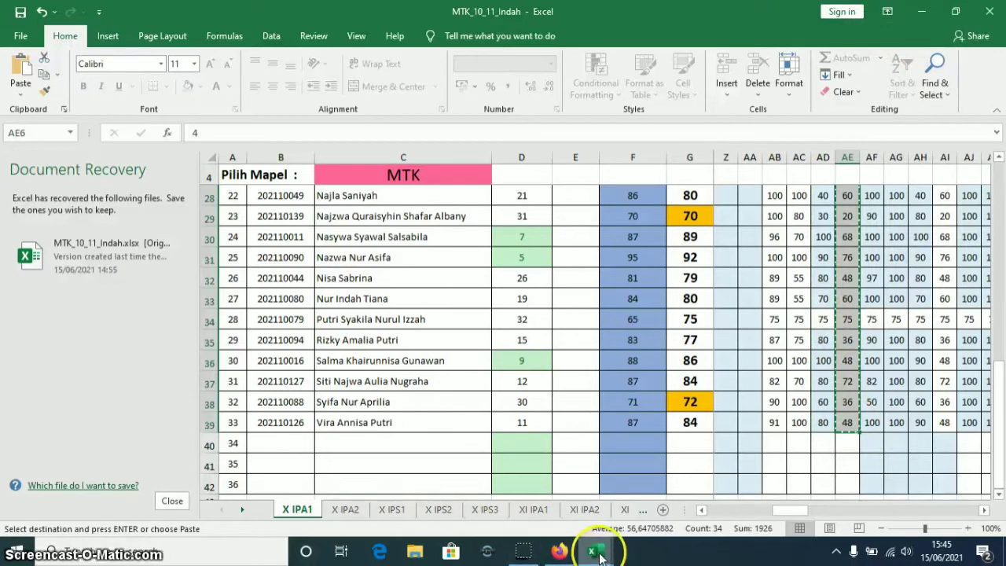
# - Paste the copied cells as values into the Nilai column of Penilaian 4 in the MTK_X_IPA_1 template, starting at M7
pyautogui.moveTo(595, 551)
pyautogui.click(636, 522)
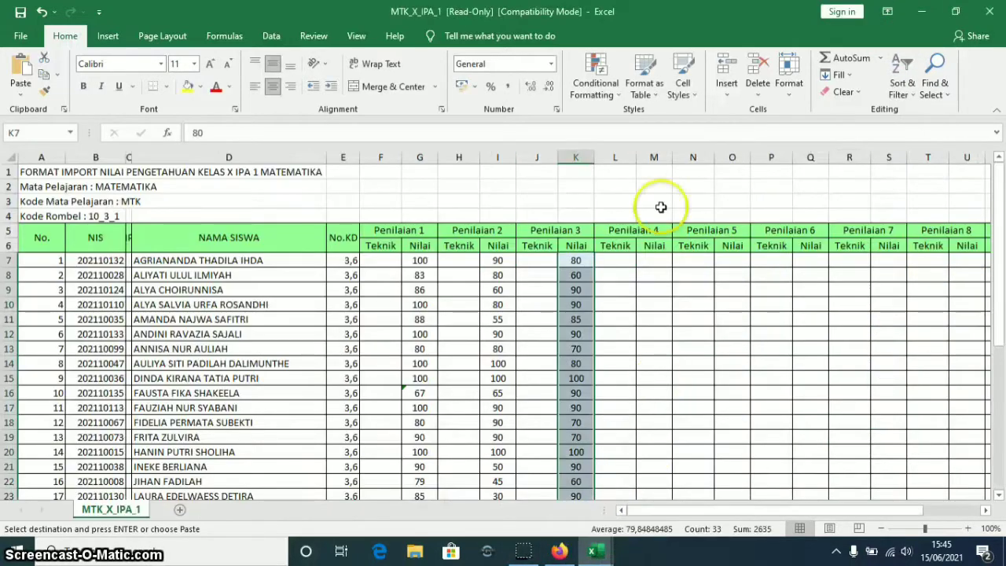
pyautogui.click(655, 261)
pyautogui.rightClick(656, 258)
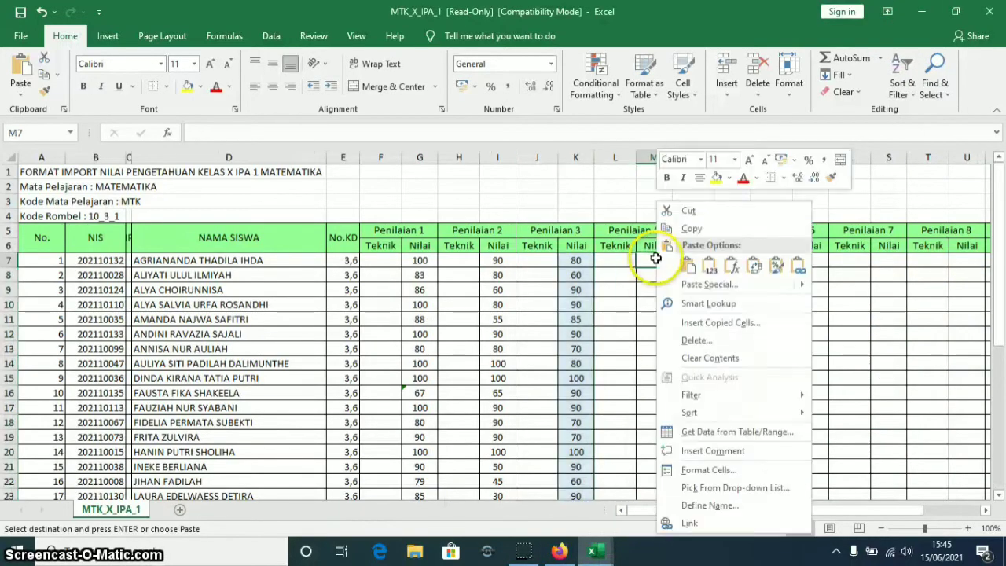
pyautogui.click(710, 267)
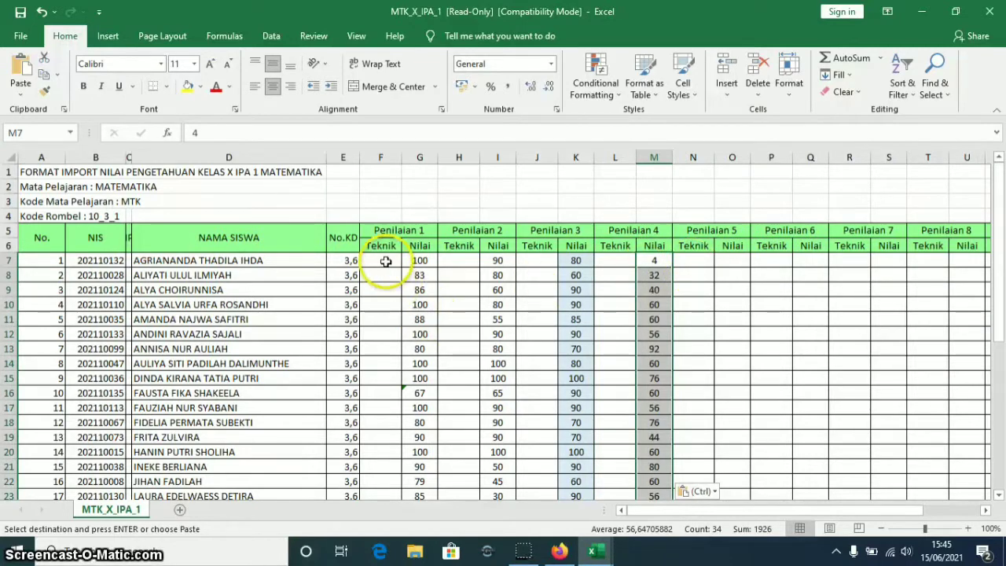
# - Check the assessment technique selected for the scores in SIMASTER and return to the MTK_X_IPA_1 template
pyautogui.click(557, 558)
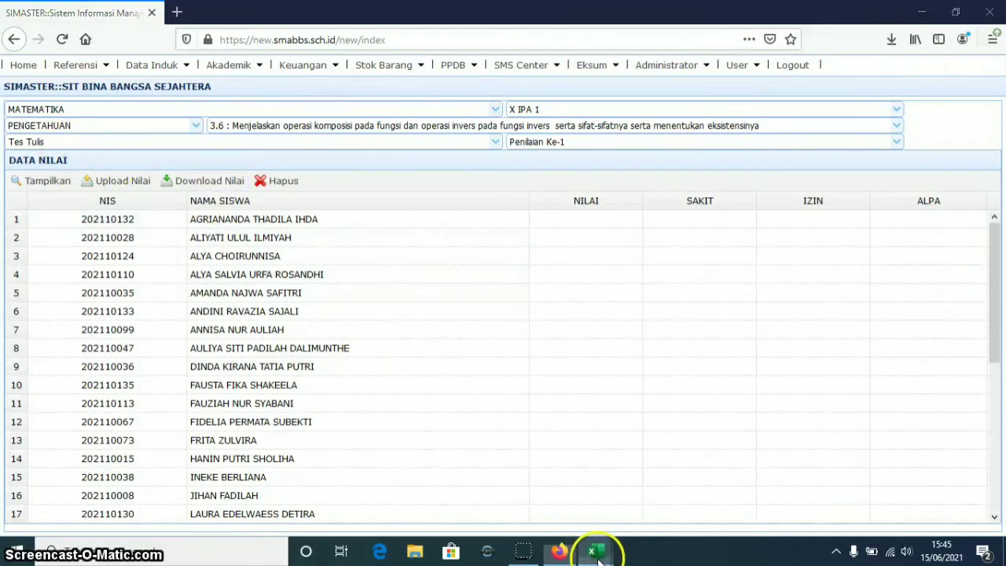
pyautogui.moveTo(598, 553)
pyautogui.click(643, 486)
pyautogui.hotkey('ctrl', 'v')
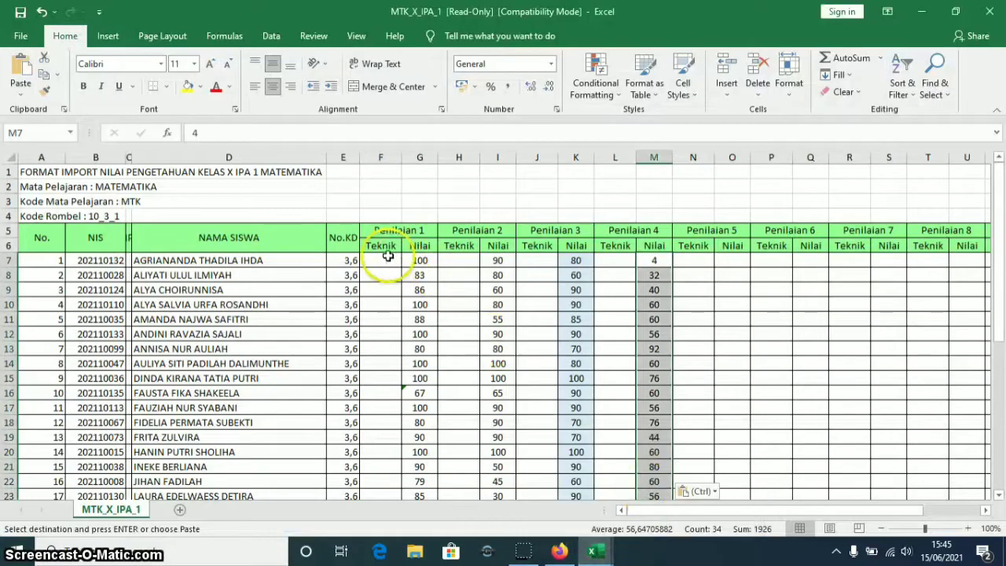
# - Enter the technique code TLS in F7, the first Teknik cell of Penilaian 1
pyautogui.click(382, 260)
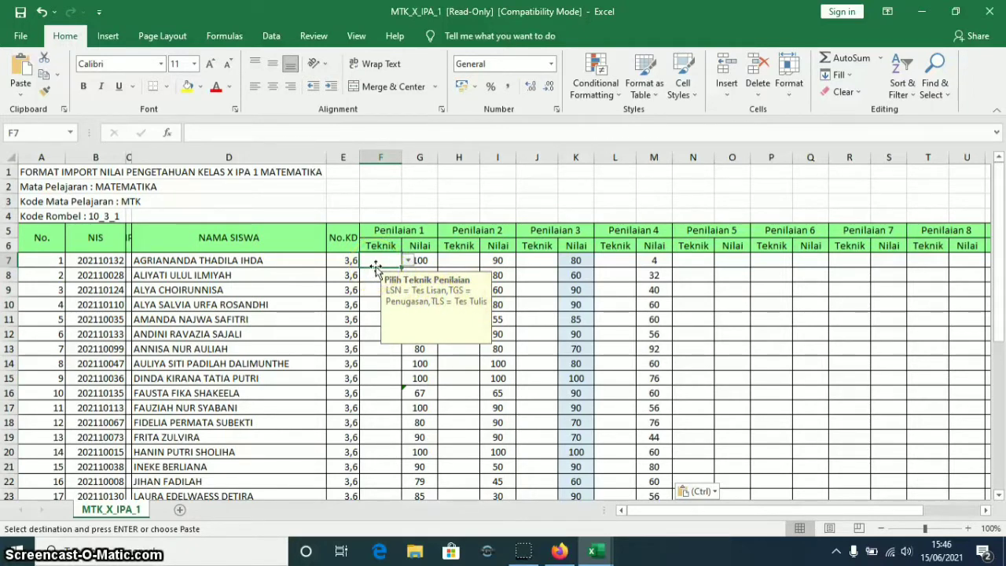
pyautogui.write('TLS')
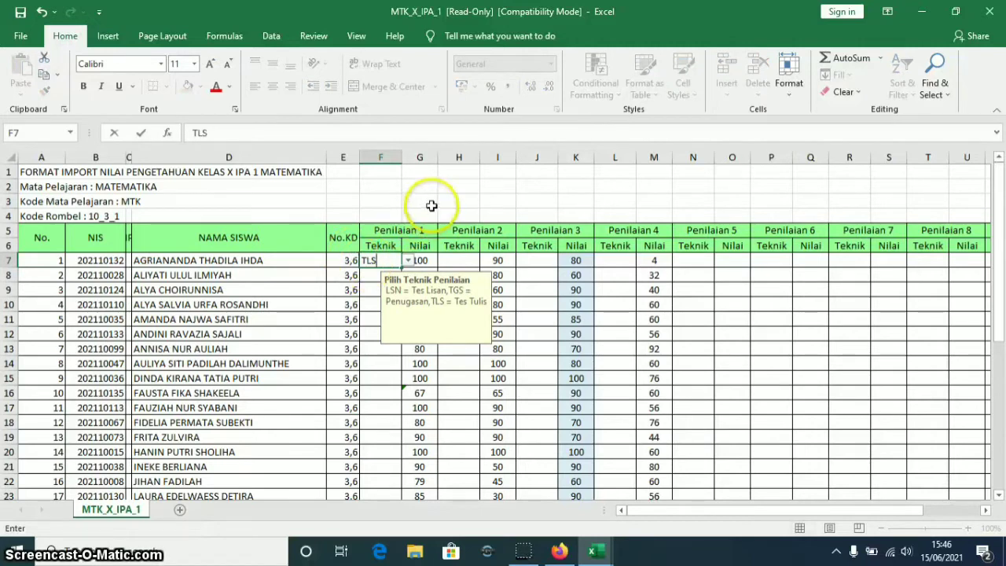
pyautogui.click(431, 206)
# - Copy the TLS code from F7 to the remaining students' Teknik cells of Penilaian 1, F8:F39
pyautogui.click(390, 262)
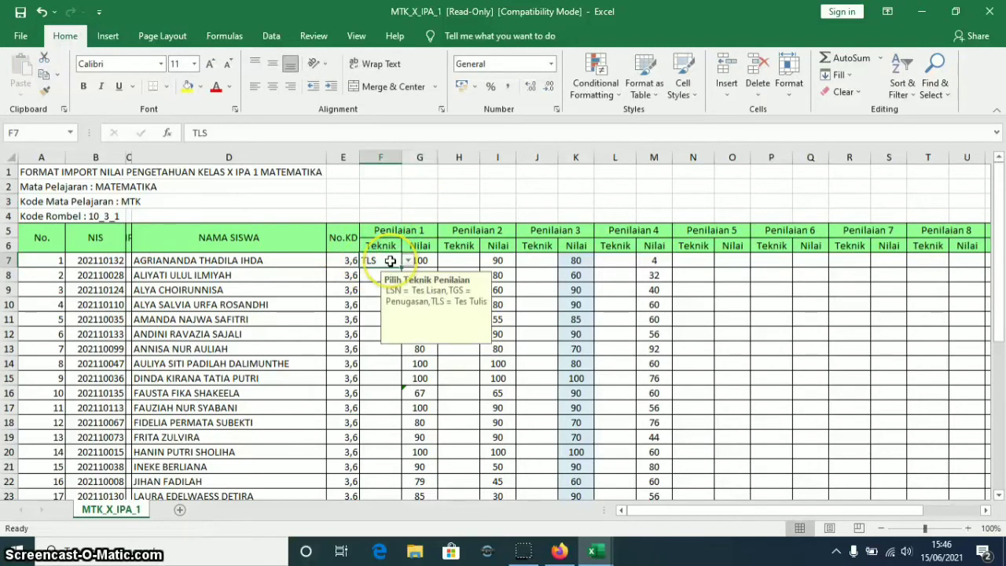
pyautogui.rightClick(391, 262)
pyautogui.click(442, 209)
pyautogui.click(381, 275)
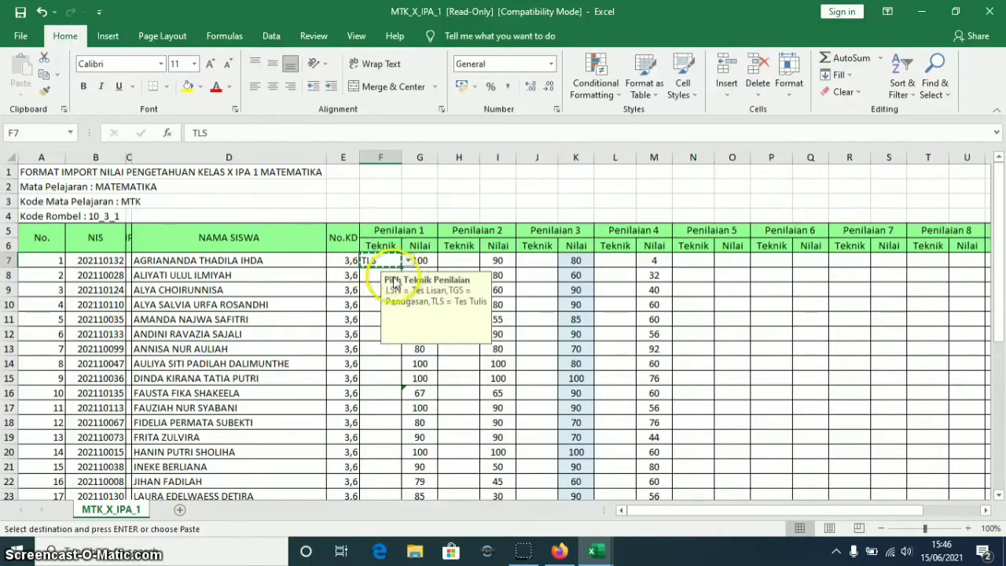
pyautogui.moveTo(381, 275); pyautogui.dragTo(374, 444)
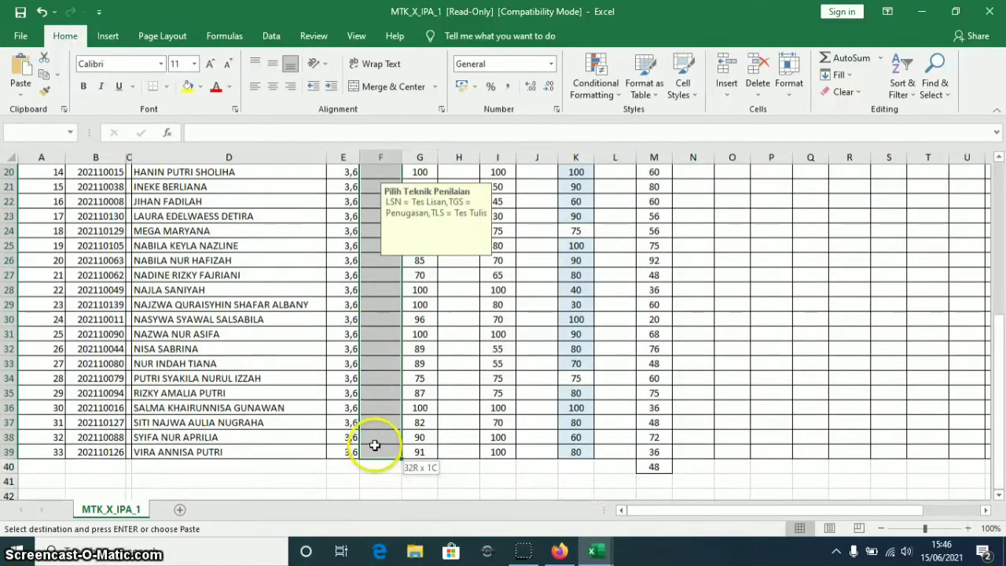
pyautogui.rightClick(377, 389)
pyautogui.click(408, 122)
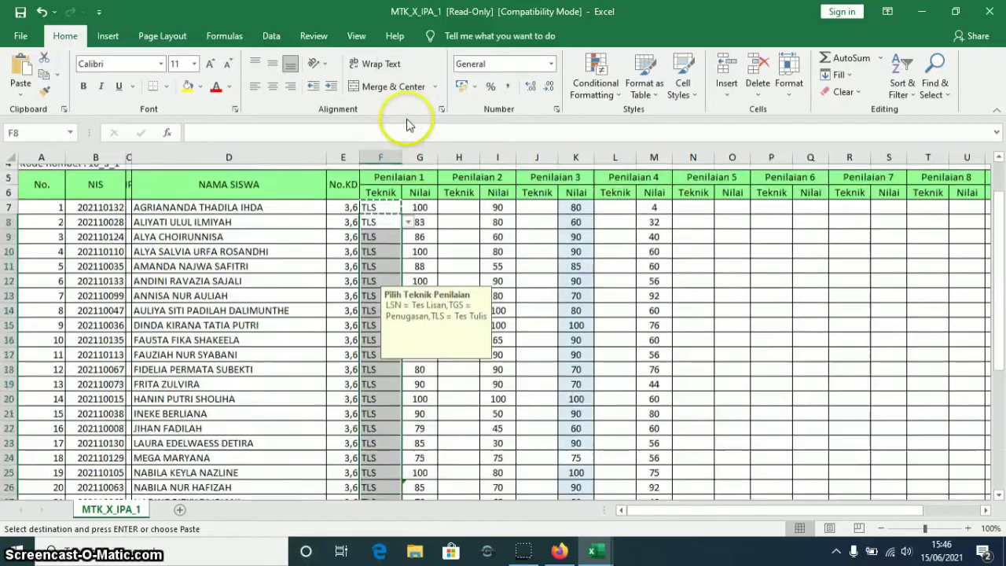
# - Paste the TLS code into the Teknik columns of Penilaian 2, 3 and 4: H7:H39, J7:J39 and L7:L39
pyautogui.moveTo(466, 257); pyautogui.dragTo(460, 456)
pyautogui.rightClick(464, 349)
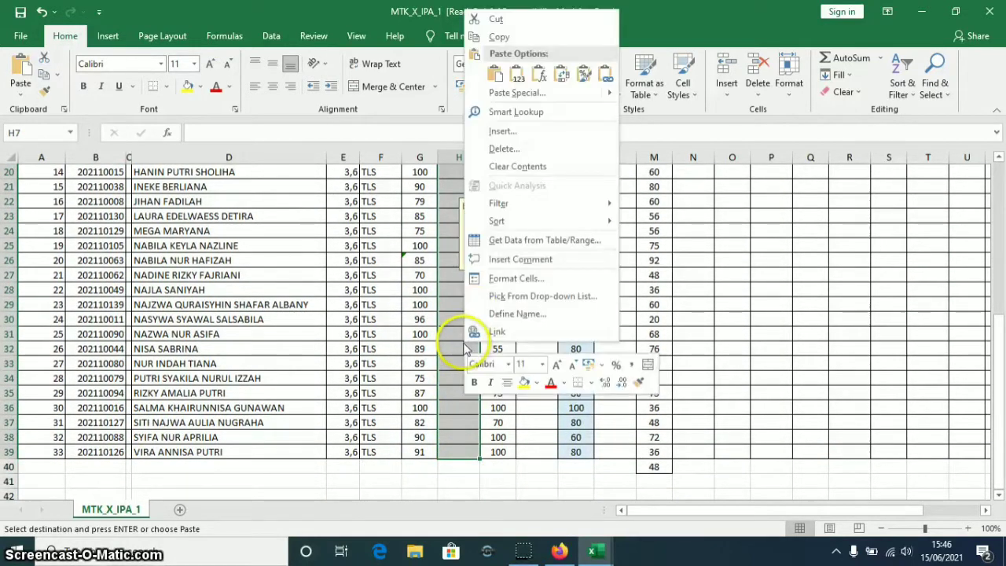
pyautogui.click(495, 73)
pyautogui.moveTo(541, 260); pyautogui.dragTo(545, 455)
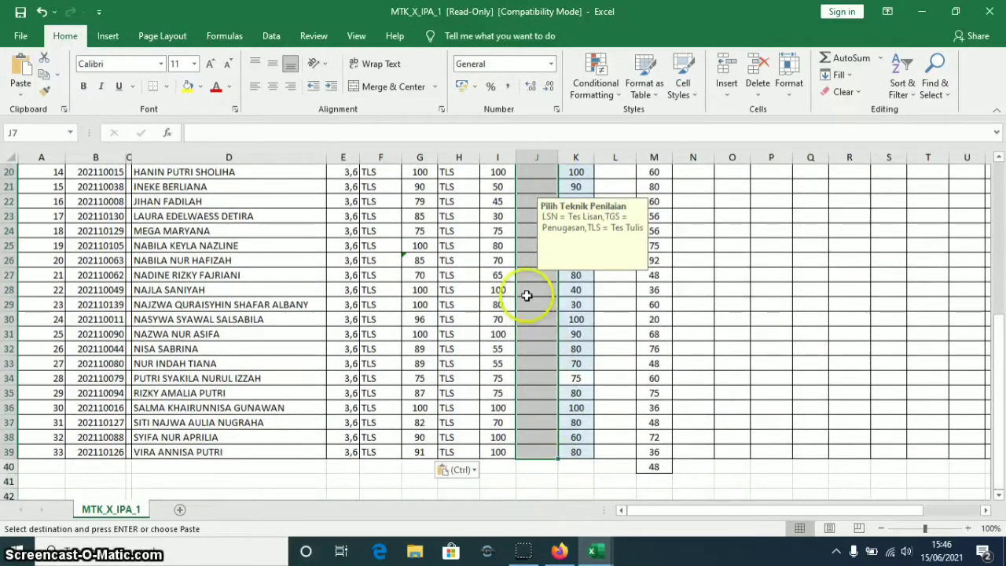
pyautogui.rightClick(525, 293)
pyautogui.click(557, 268)
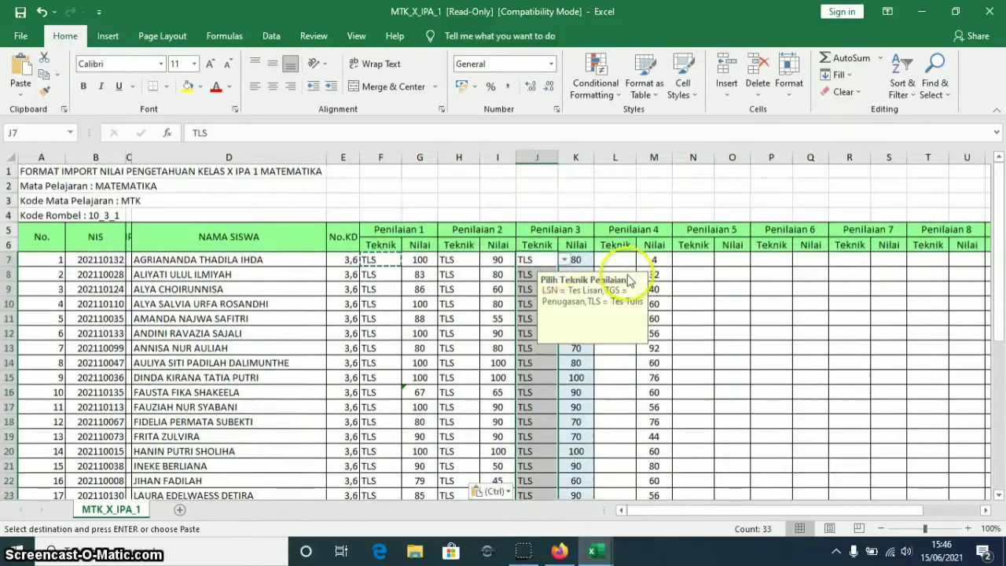
pyautogui.moveTo(615, 262); pyautogui.dragTo(610, 464)
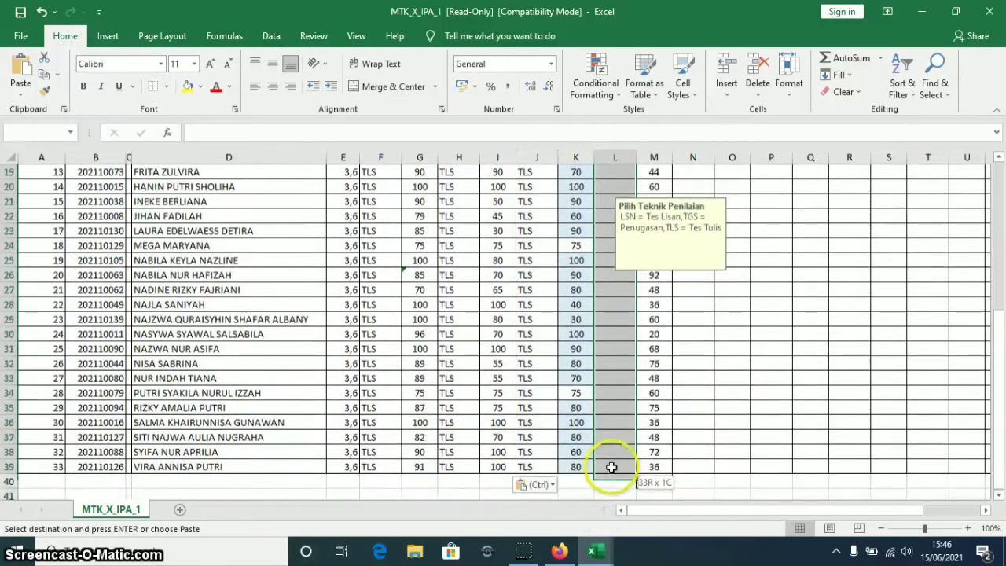
pyautogui.rightClick(612, 304)
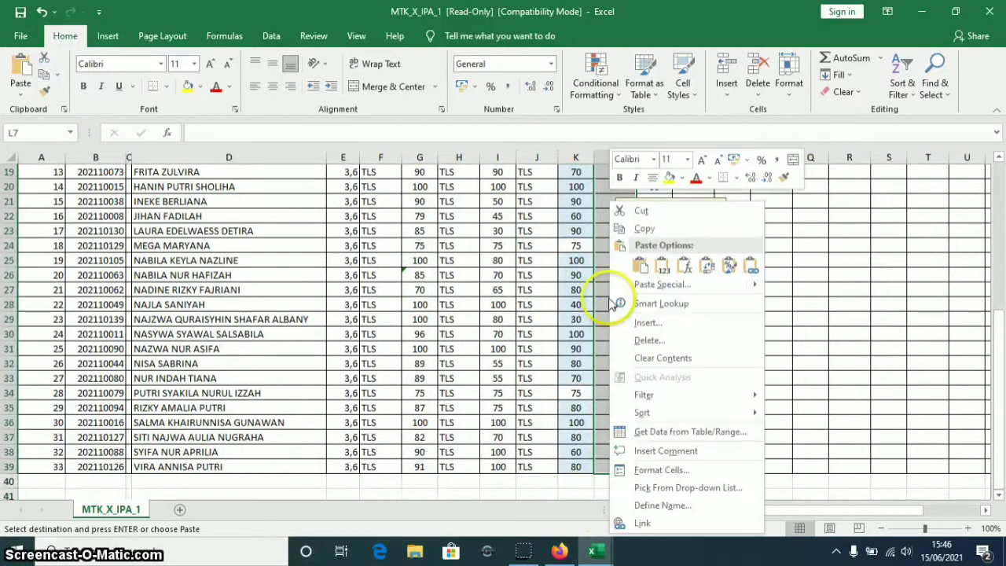
pyautogui.click(640, 266)
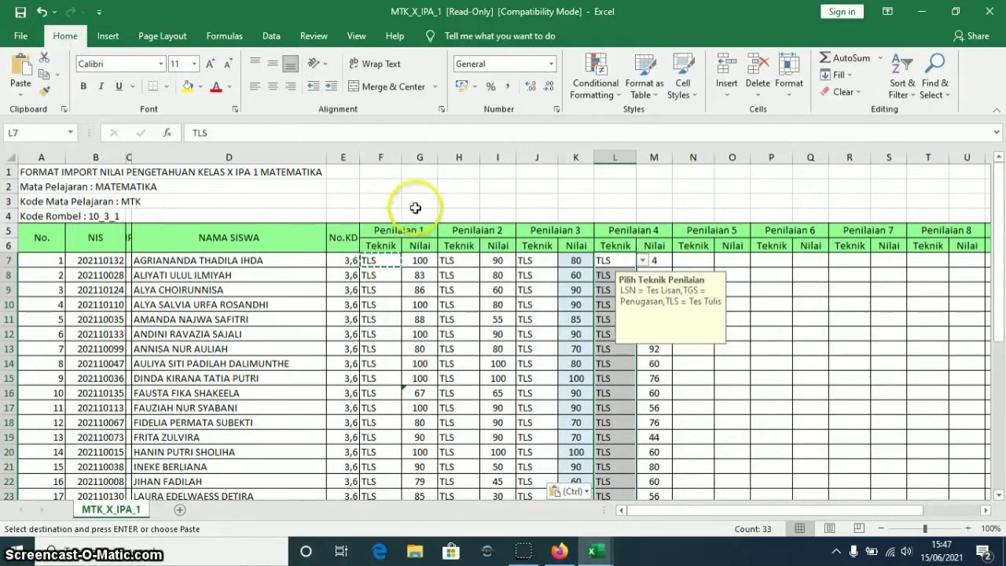
# - Start saving a copy of the filled template and choose New Volume (D:) as its location
pyautogui.click(21, 36)
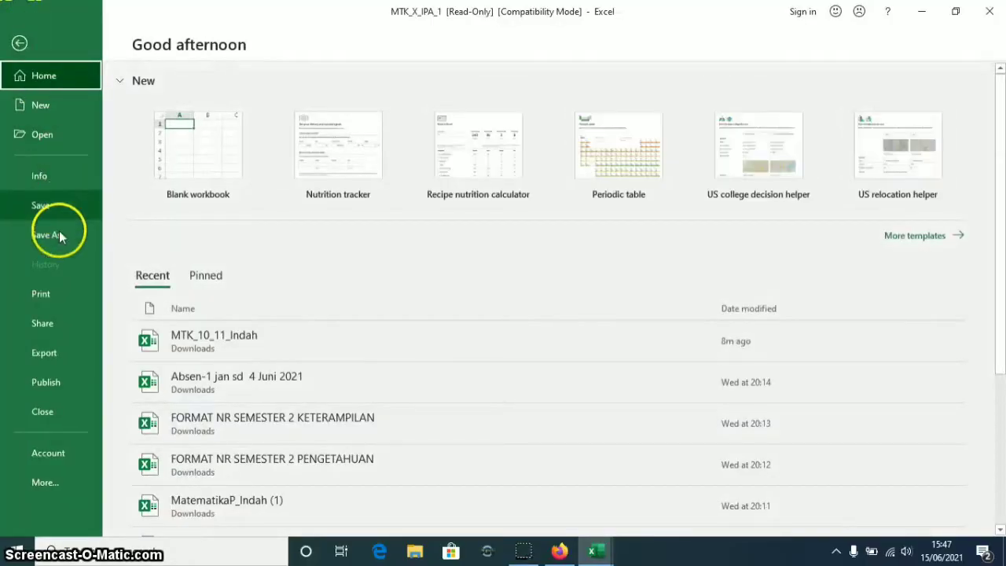
pyautogui.click(59, 234)
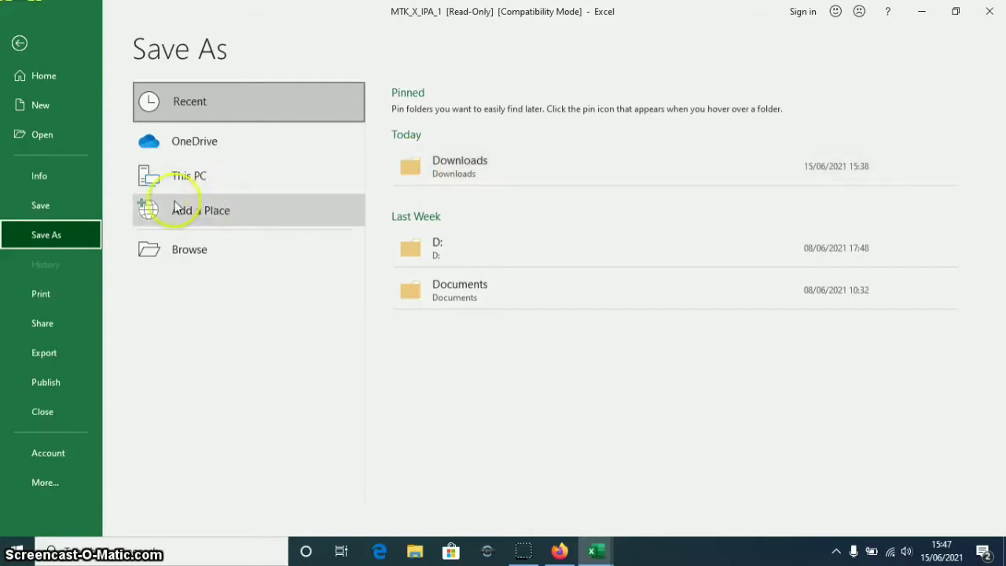
pyautogui.click(187, 179)
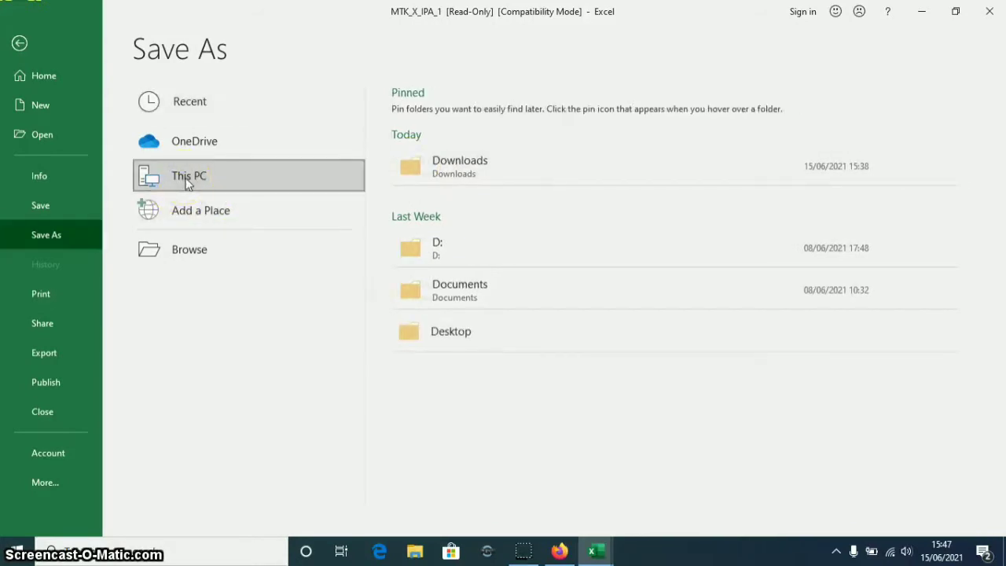
pyautogui.click(187, 180)
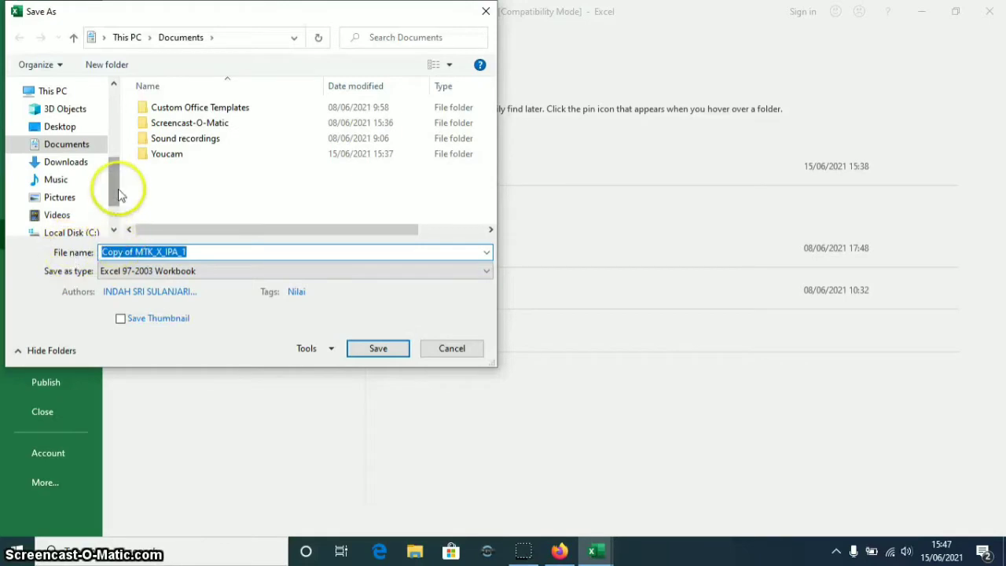
pyautogui.moveTo(120, 195); pyautogui.dragTo(110, 220)
pyautogui.click(84, 195)
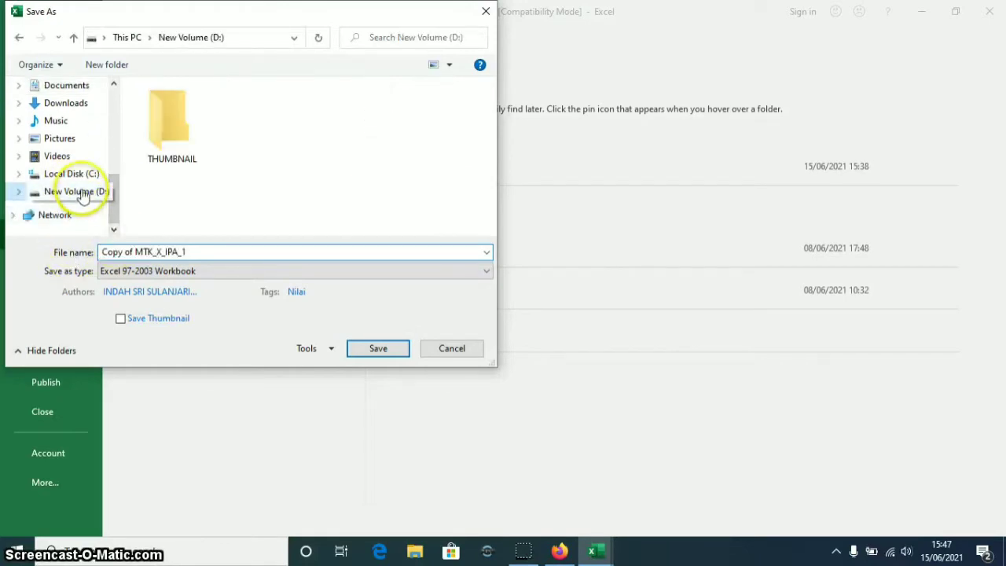
# - Name the copy KD36MTK10, save it as an Excel 97-2003 workbook and accept the compatibility notice
pyautogui.click(191, 254)
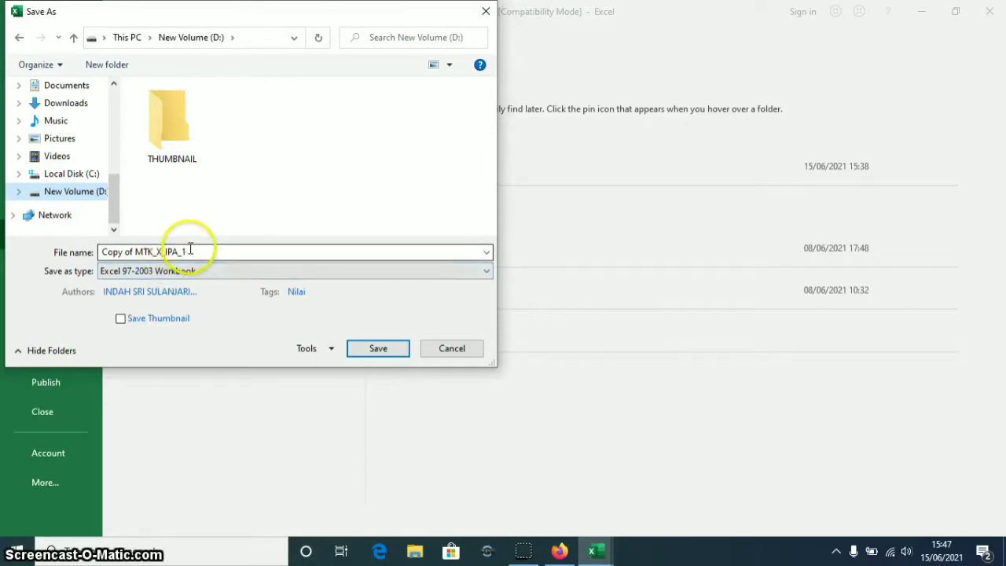
pyautogui.hotkey('ctrl', 'a')
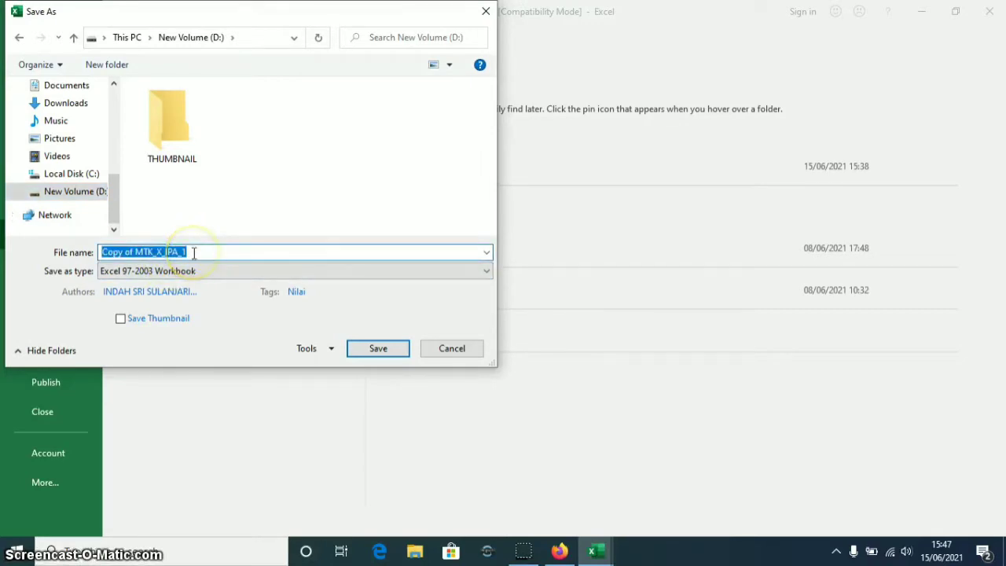
pyautogui.write('KD36MTK10')
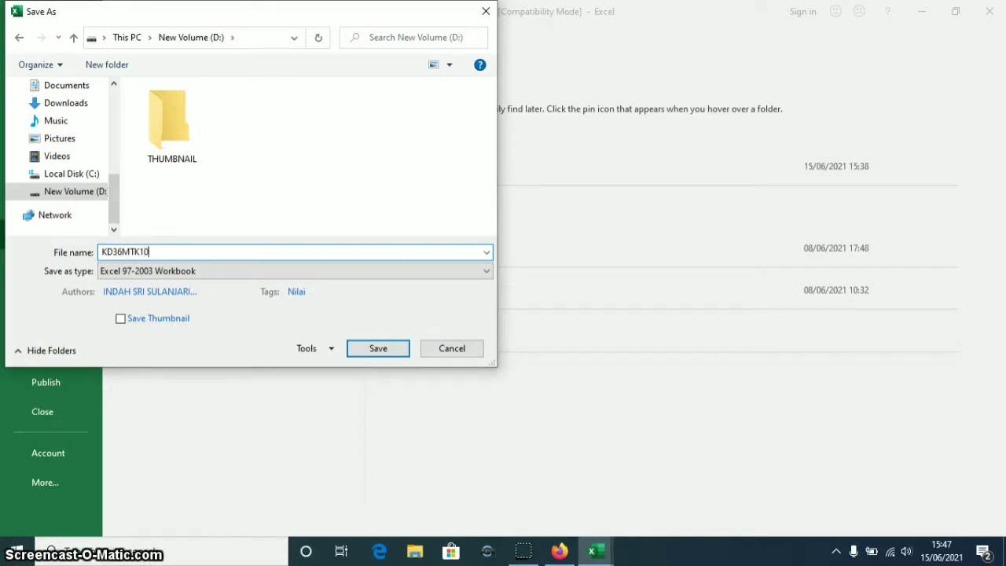
pyautogui.click(371, 348)
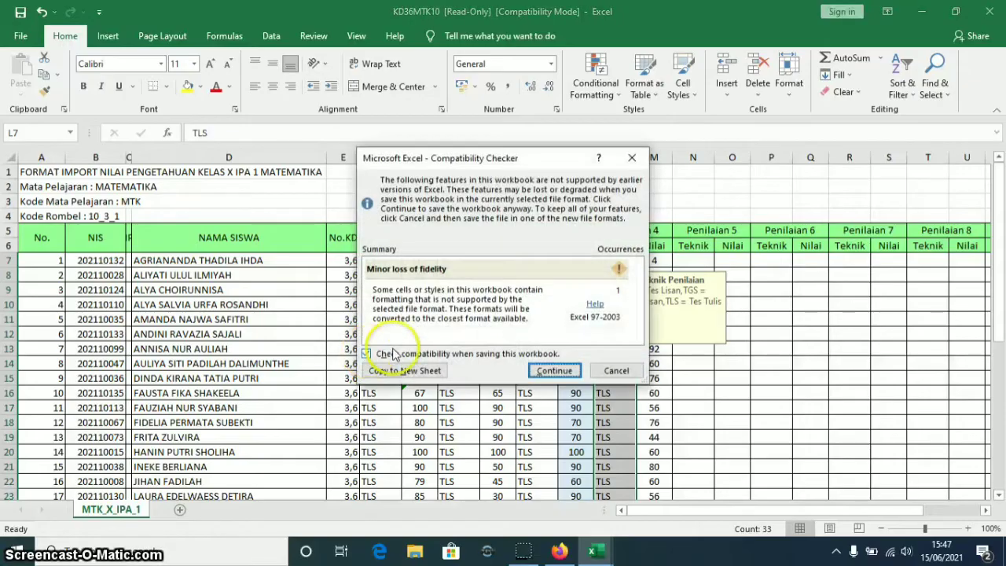
pyautogui.click(567, 375)
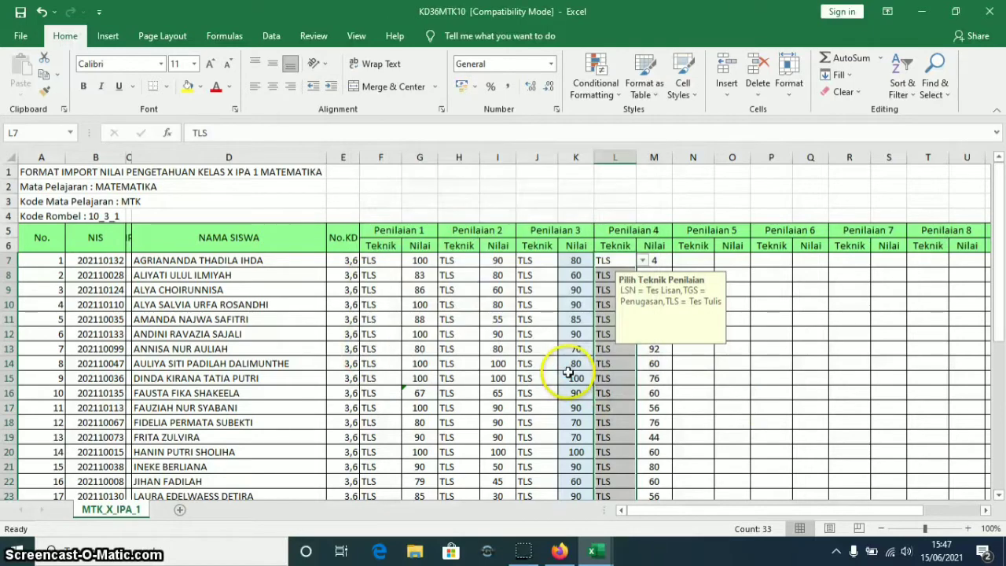
# - Switch to SIMASTER in Firefox and upload KD36MTK10 from New Volume (D:) as the Penilaian Ke-1 scores for KD 3.6
pyautogui.click(559, 552)
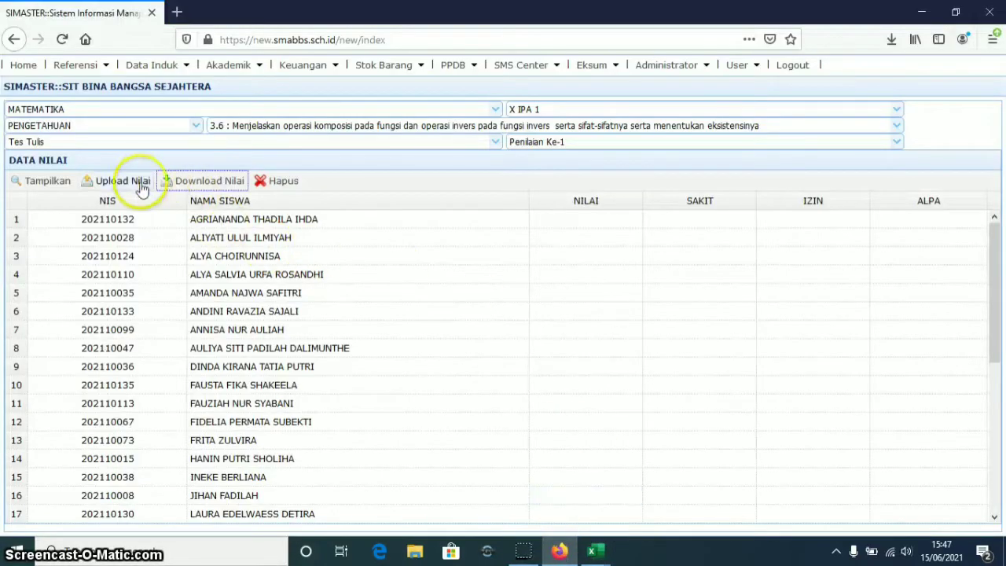
pyautogui.click(116, 182)
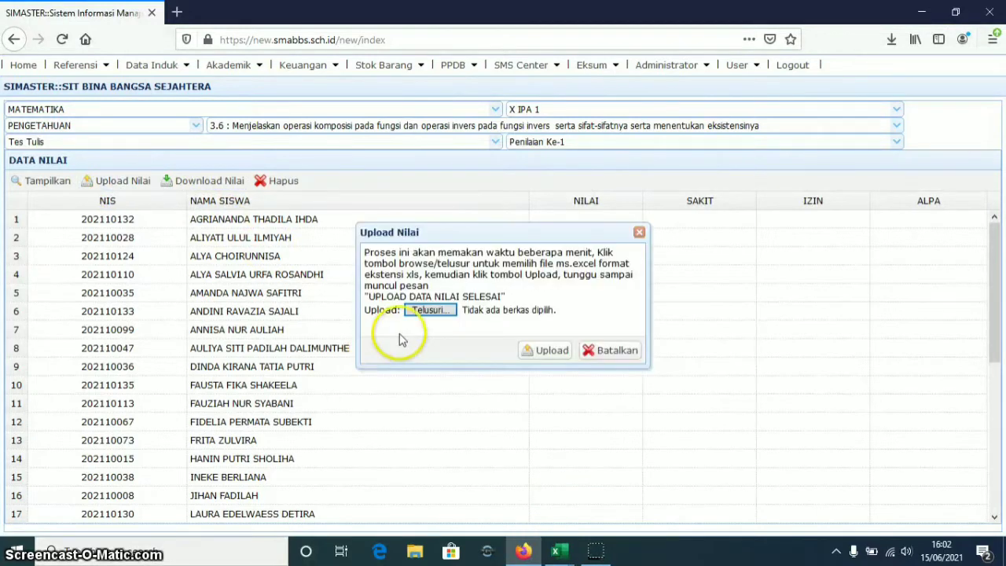
pyautogui.click(435, 312)
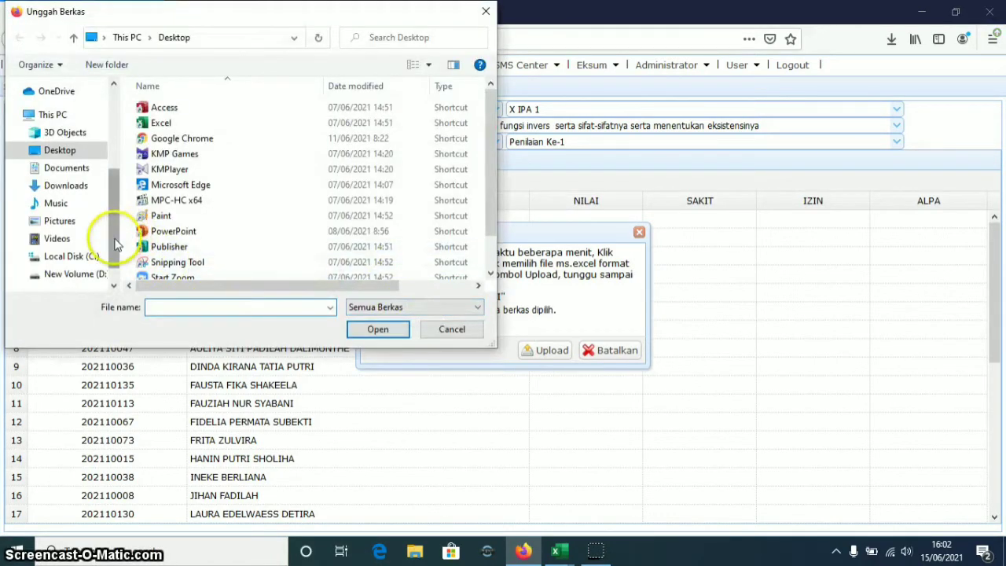
pyautogui.moveTo(114, 244); pyautogui.dragTo(104, 260)
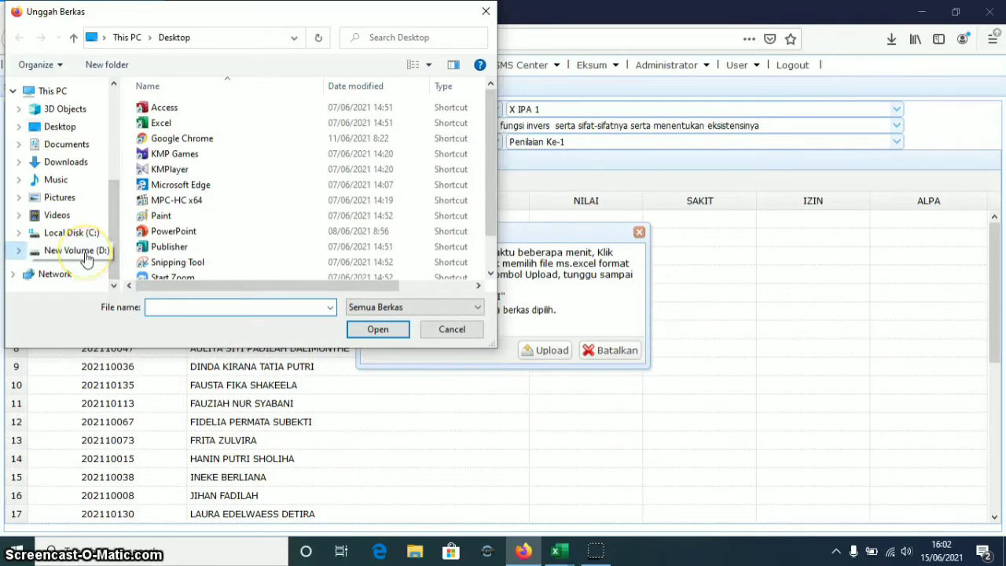
pyautogui.click(85, 257)
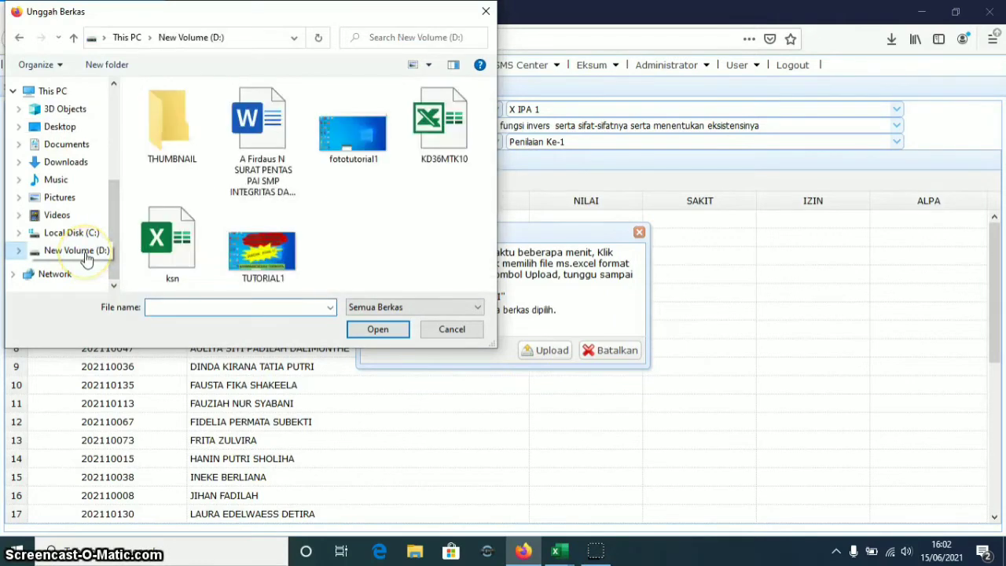
pyautogui.doubleClick(452, 138)
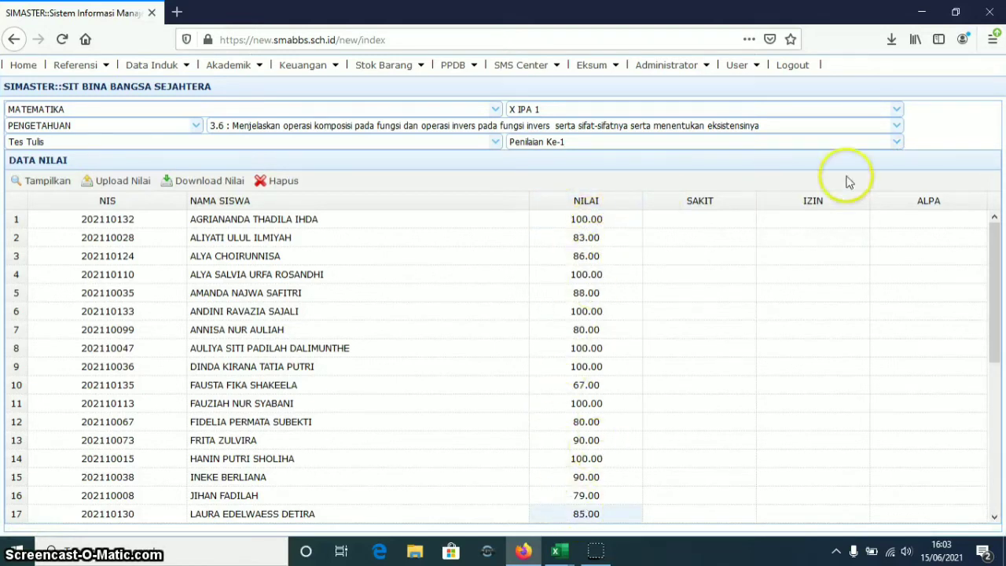
# - Select Penilaian Ke-2 and upload its scores from the KD36MTK10 file on New Volume (D:)
pyautogui.click(897, 143)
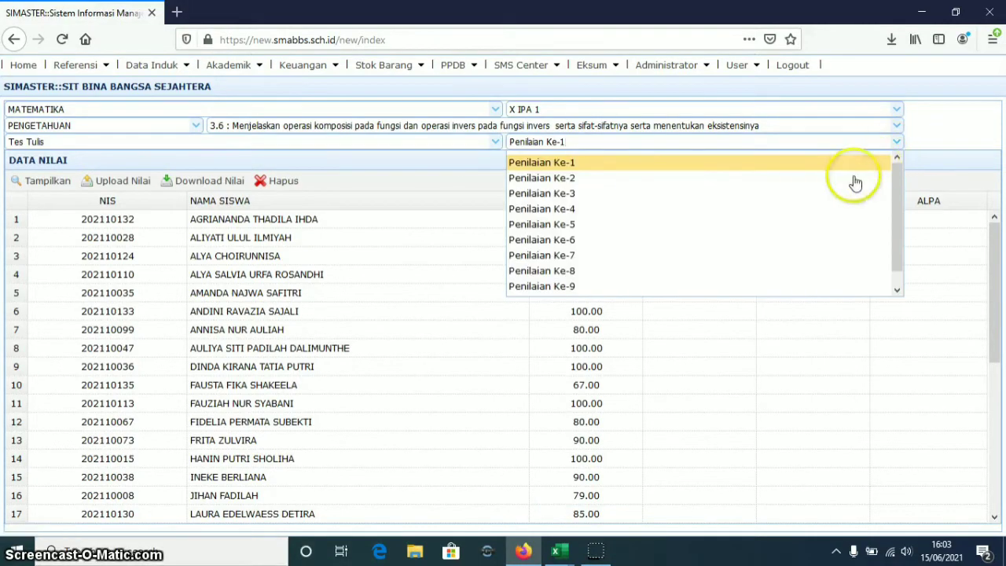
pyautogui.click(585, 181)
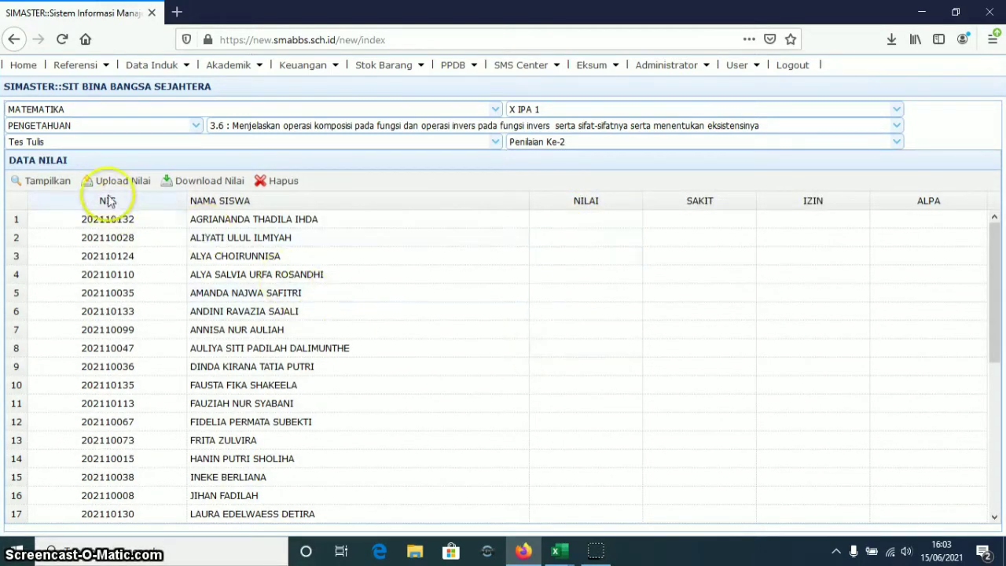
pyautogui.click(110, 188)
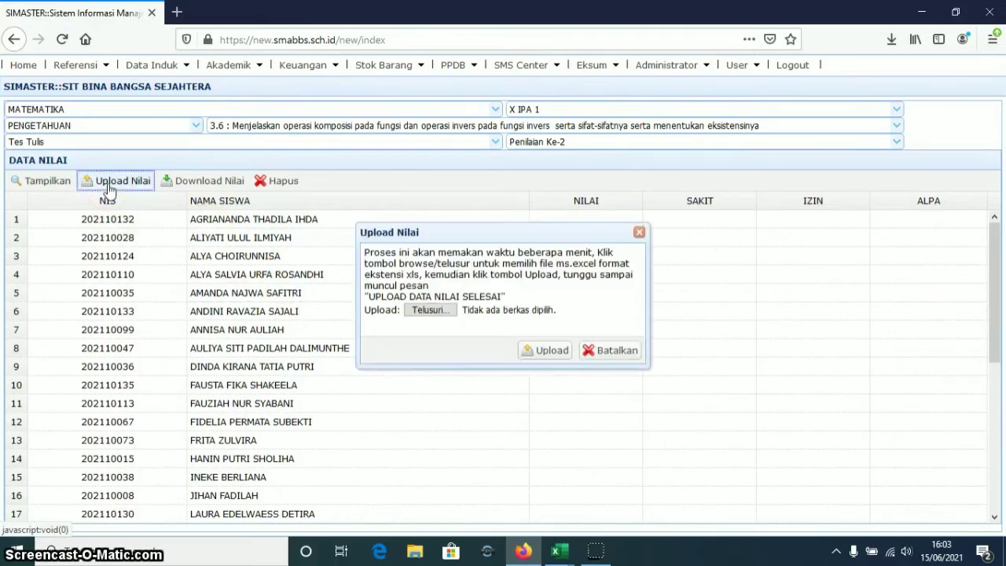
pyautogui.click(416, 312)
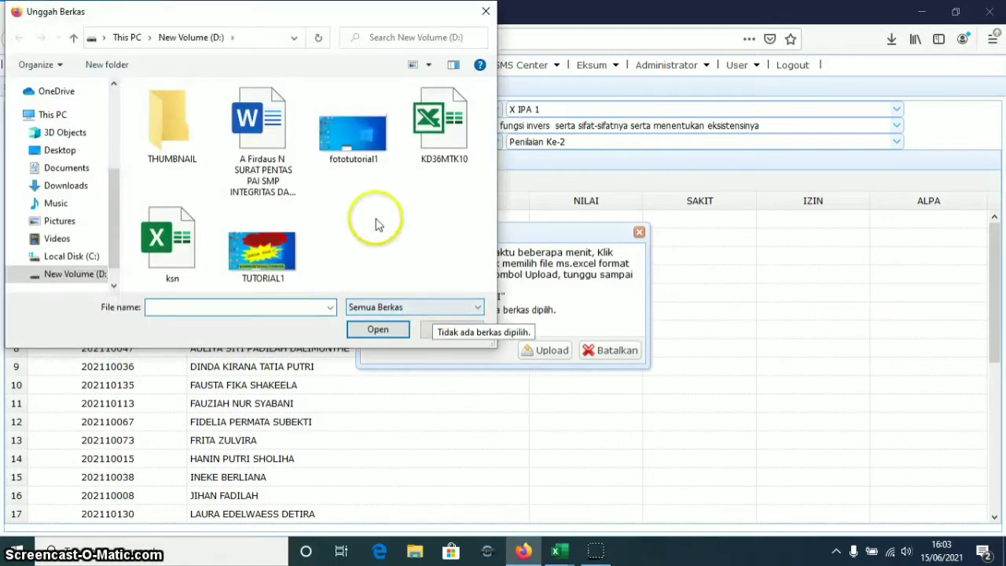
pyautogui.click(442, 142)
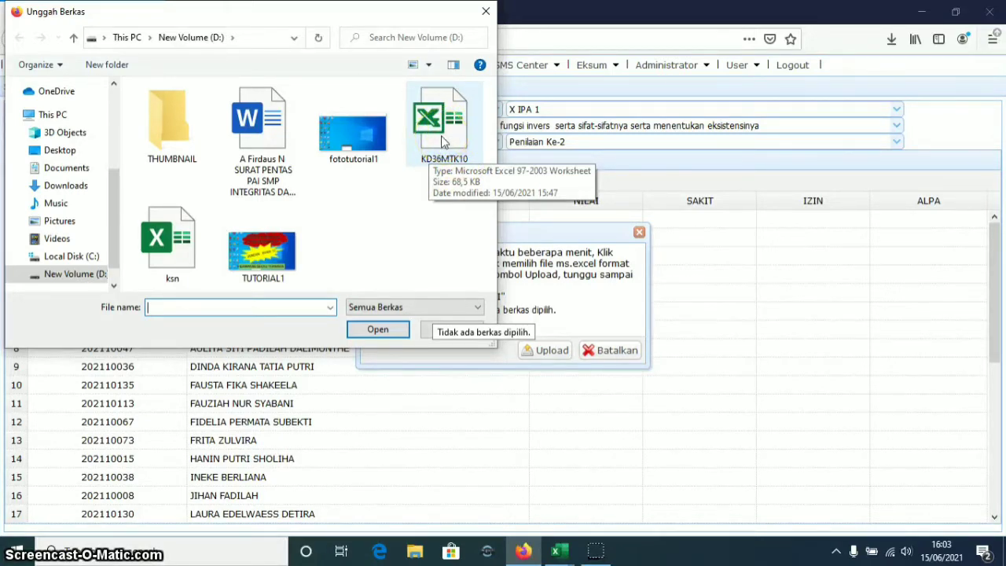
pyautogui.doubleClick(442, 140)
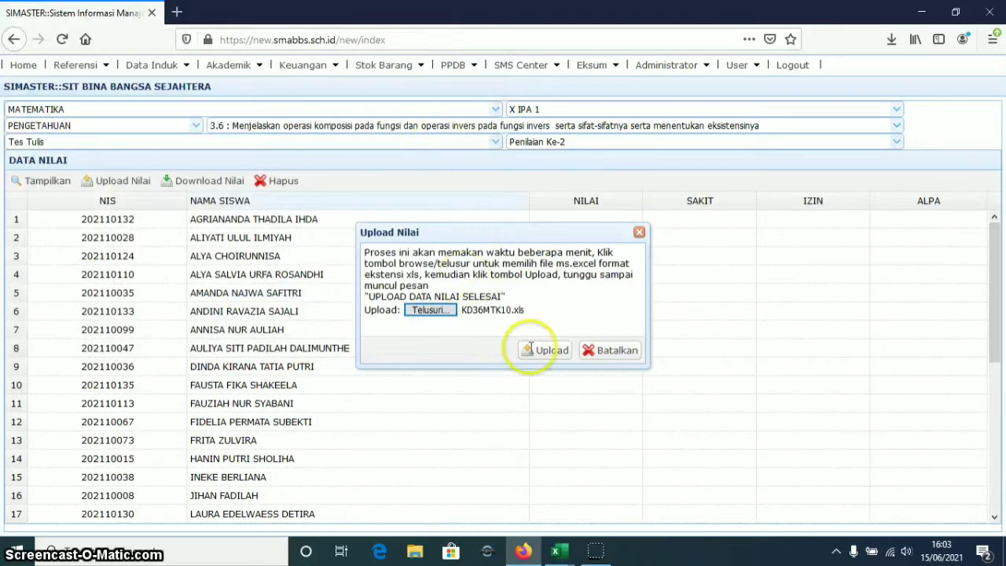
pyautogui.click(551, 351)
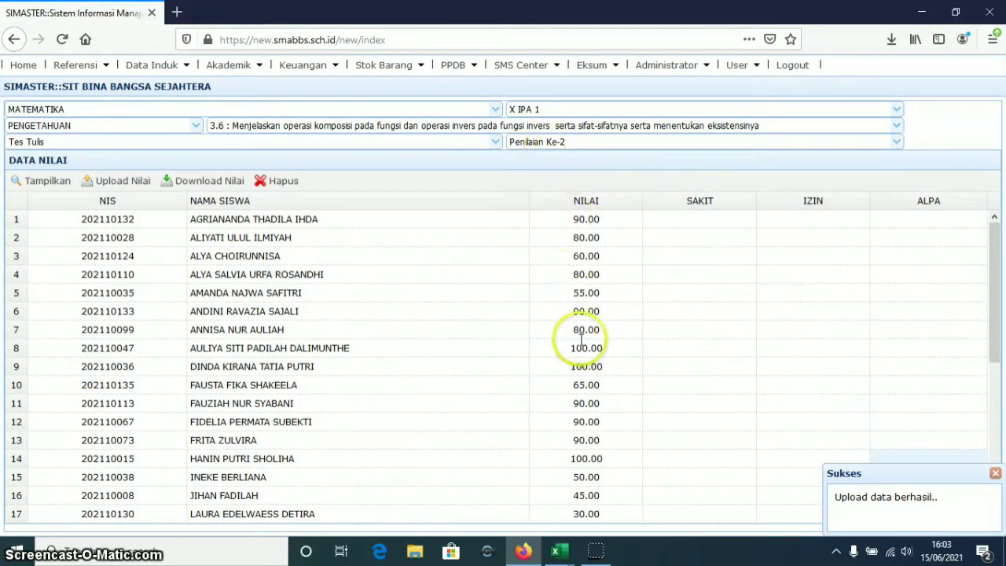
# - Select Penilaian Ke-3 and upload its scores from the same KD36MTK10 file
pyautogui.click(897, 142)
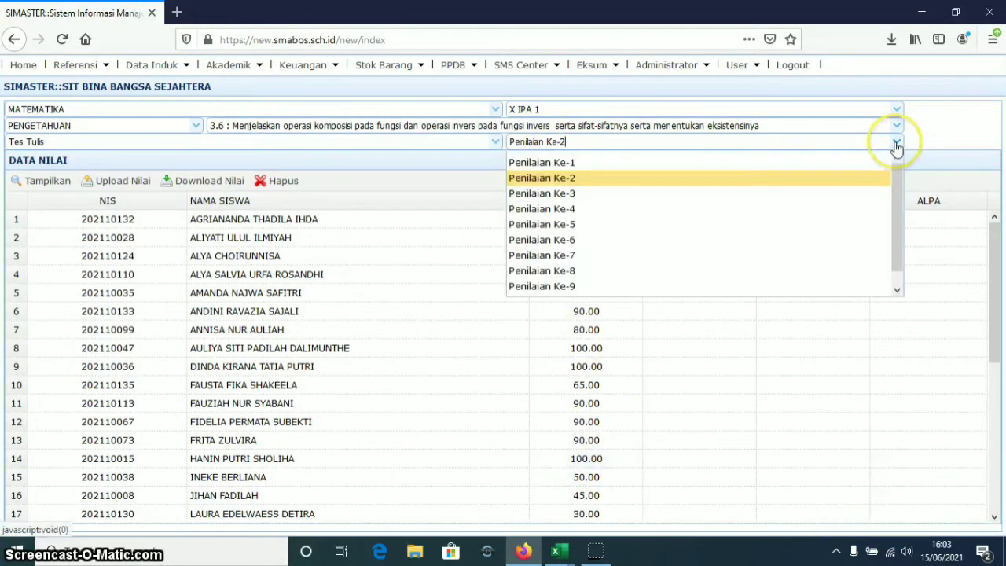
pyautogui.click(611, 193)
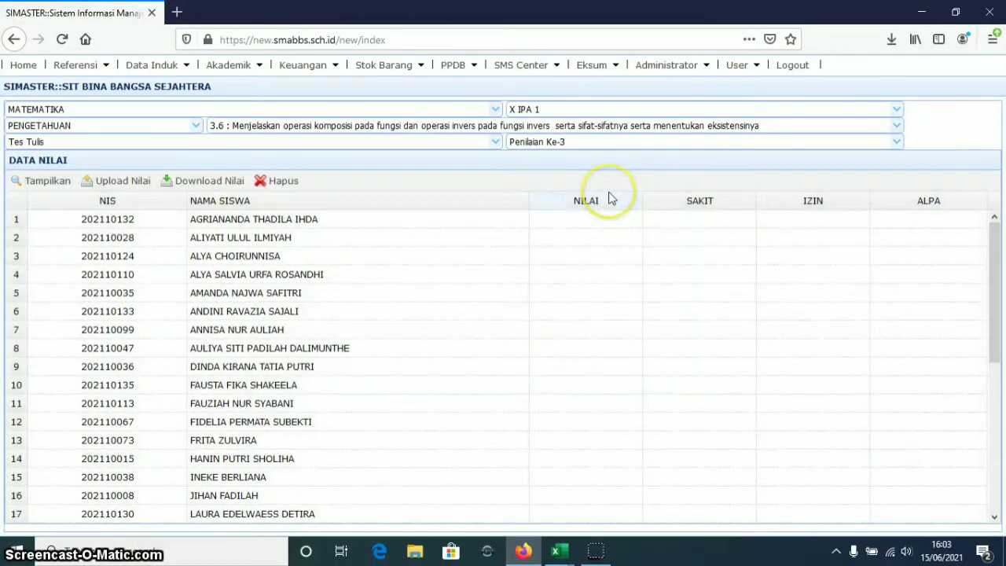
pyautogui.click(124, 183)
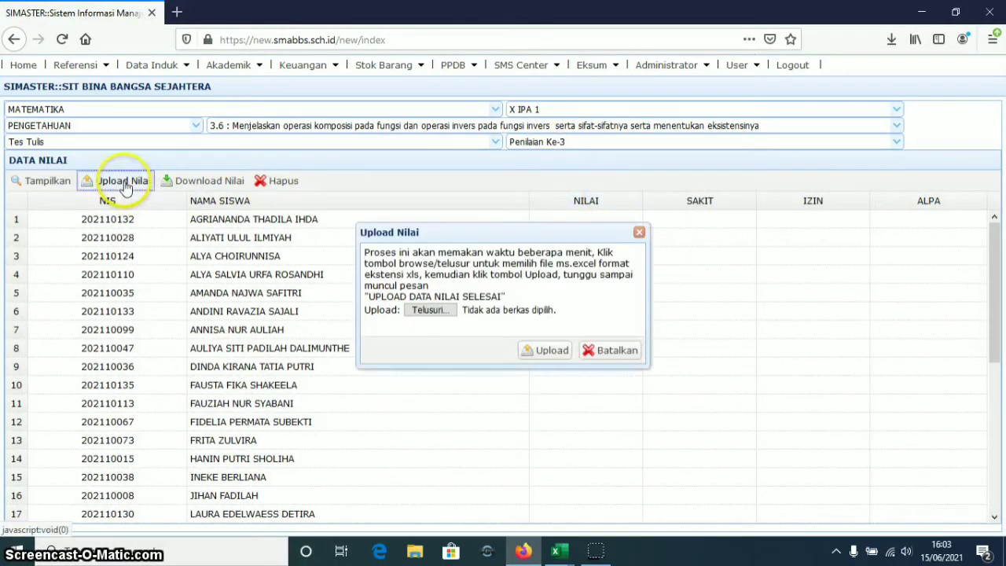
pyautogui.click(431, 311)
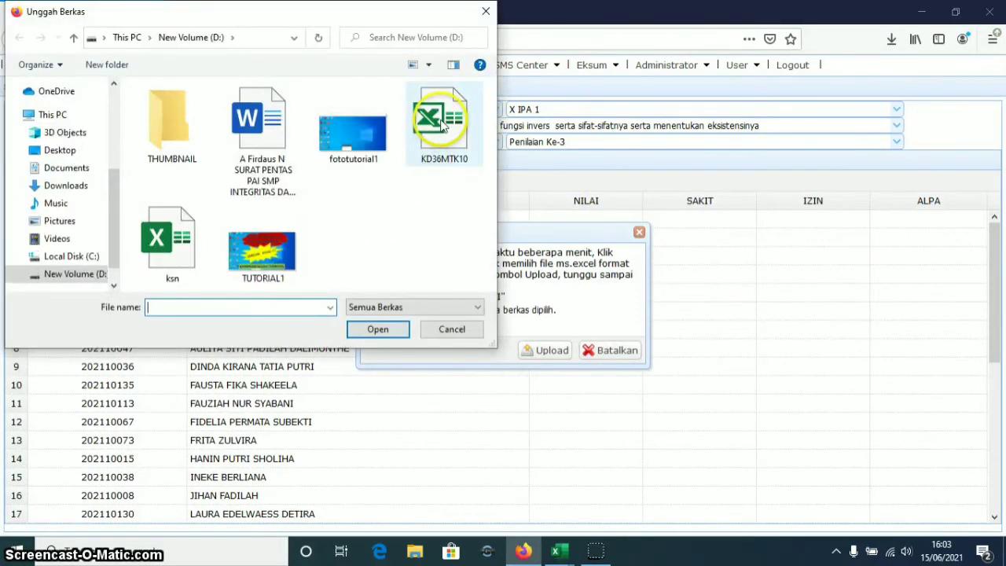
pyautogui.doubleClick(443, 126)
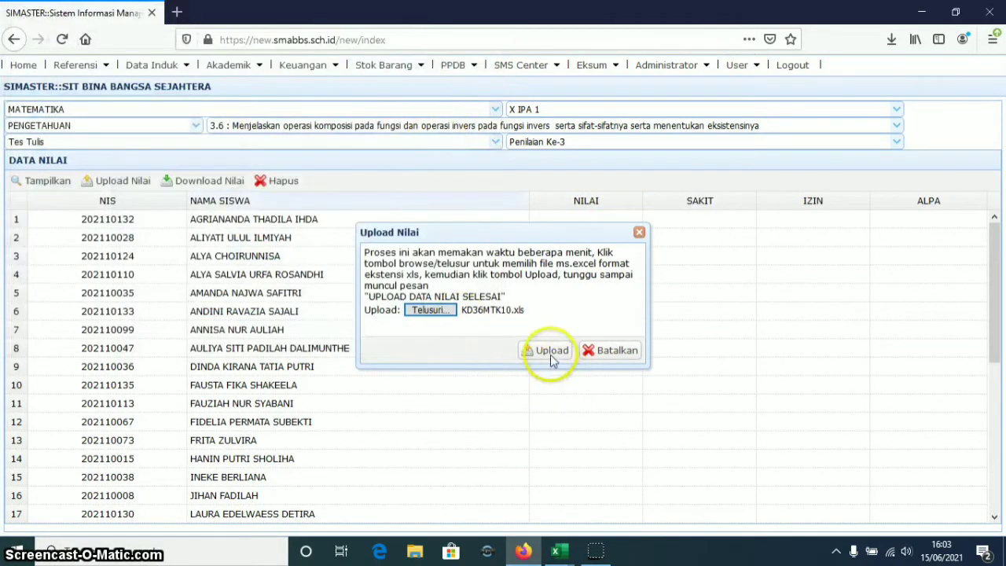
# - Select Penilaian Ke-4 and upload the fourth set of KD 3.6 scores from KD36MTK10
pyautogui.click(897, 143)
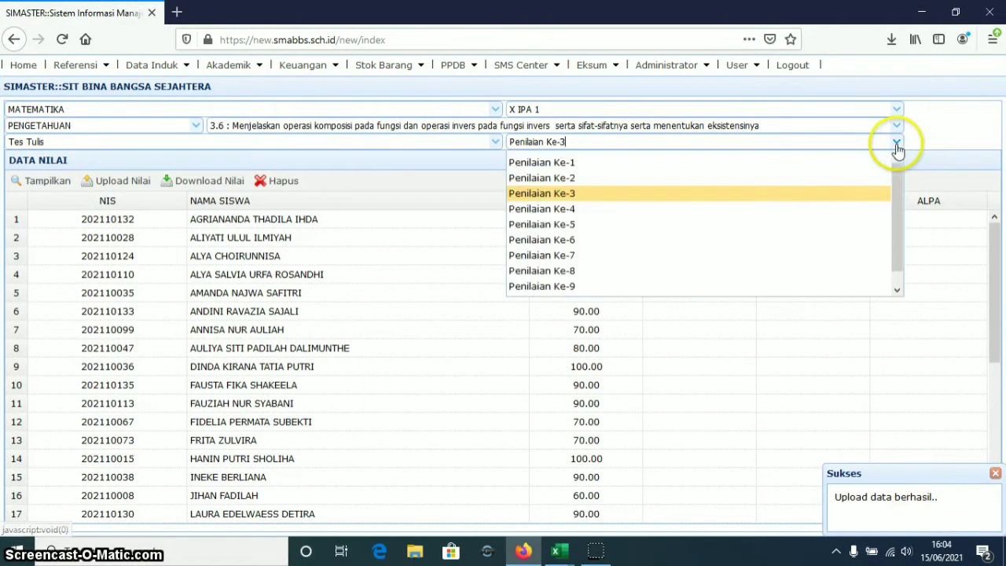
pyautogui.click(614, 209)
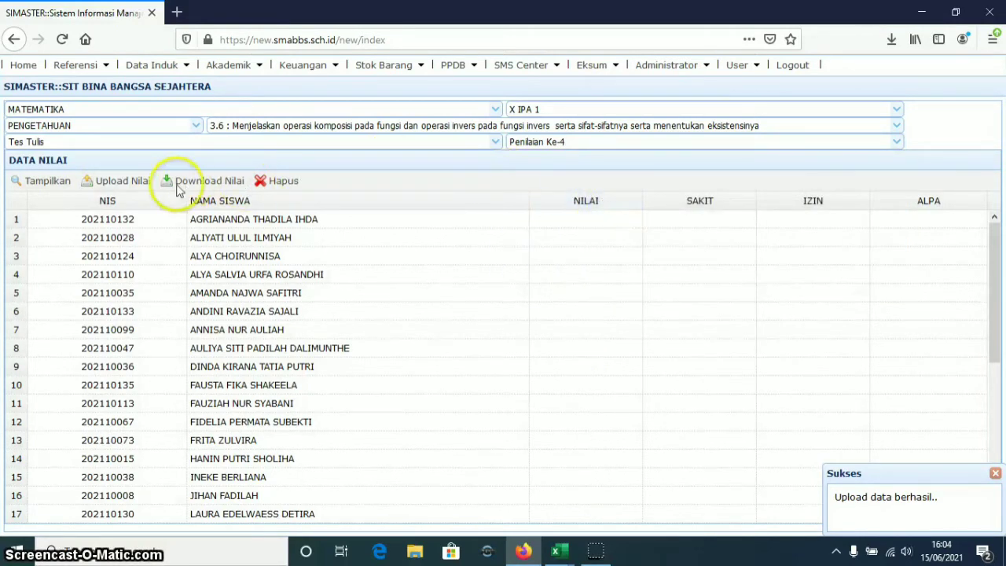
pyautogui.click(126, 186)
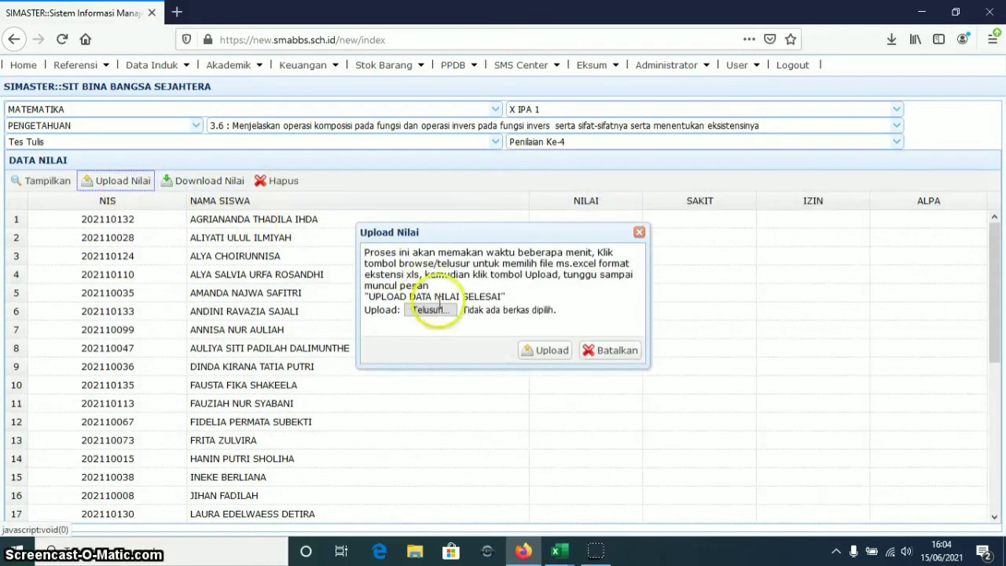
pyautogui.click(440, 312)
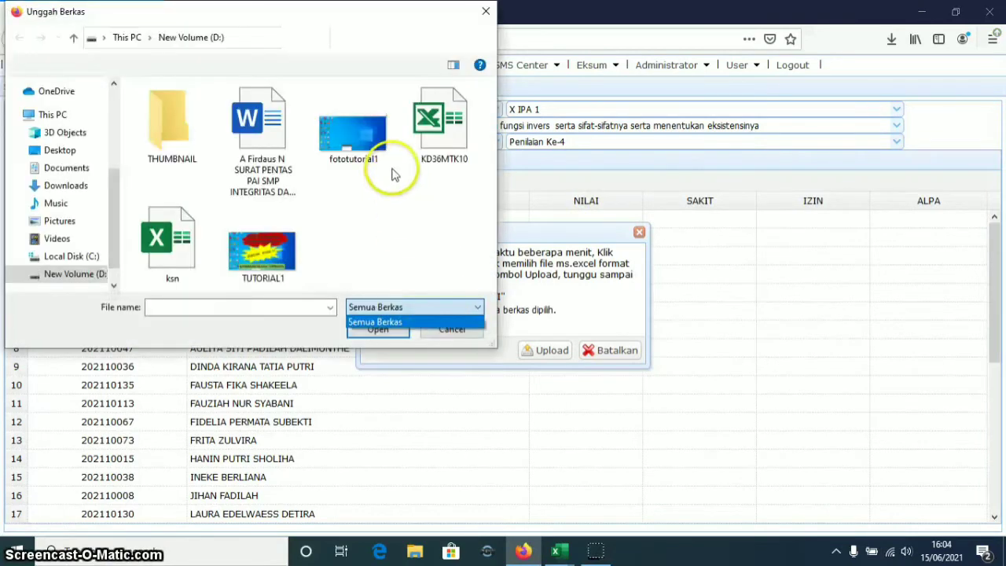
pyautogui.click(430, 122)
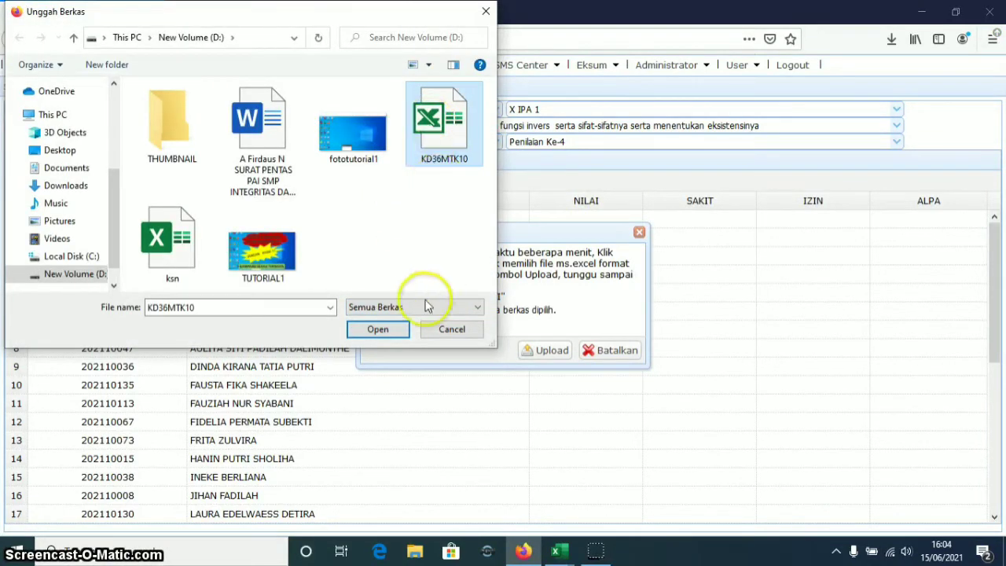
pyautogui.click(393, 331)
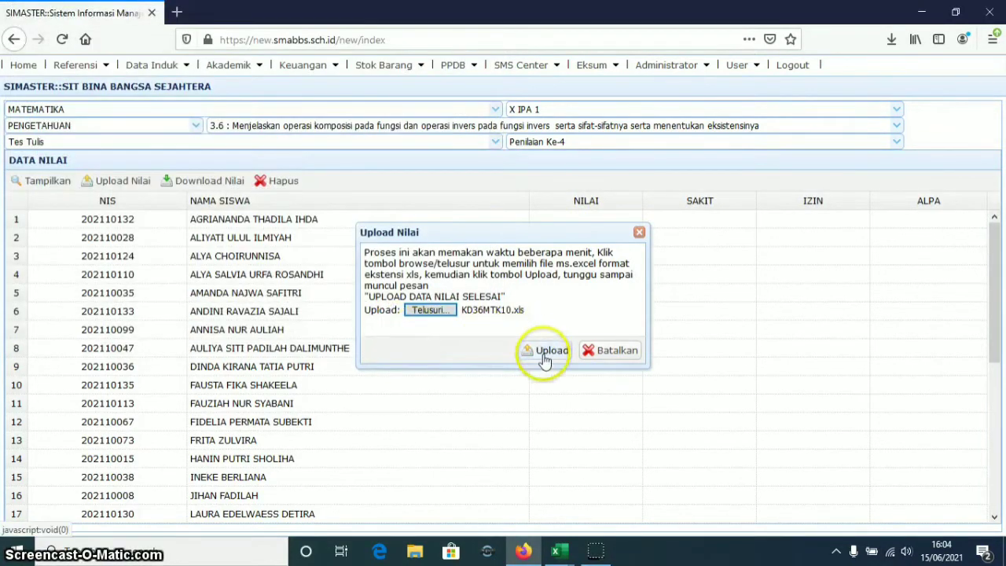
pyautogui.click(549, 353)
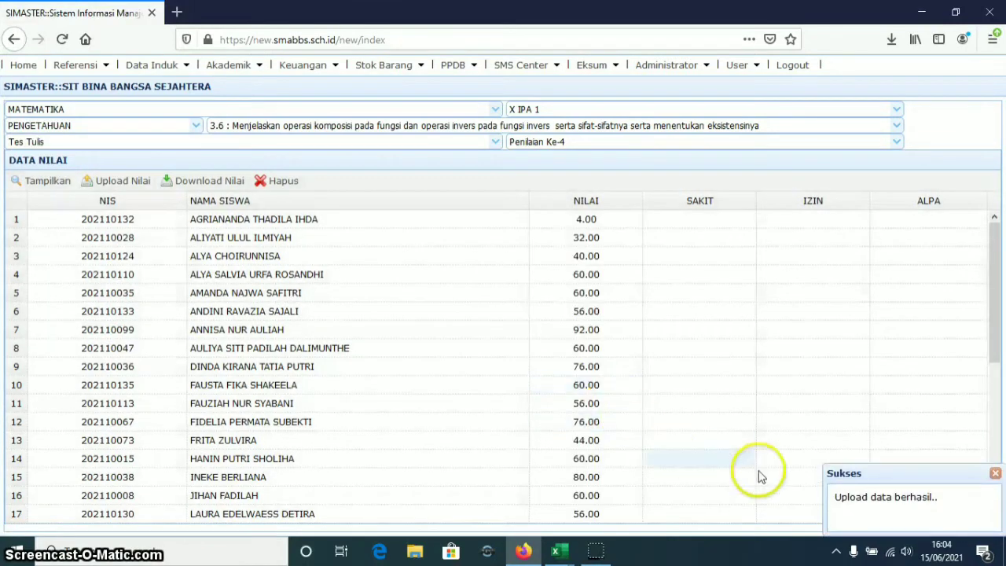
# - Switch to the mathematics gradebook in Excel and examine the KD 3.6 and KD 3.7 score columns of sheet X IPA1
pyautogui.click(778, 364)
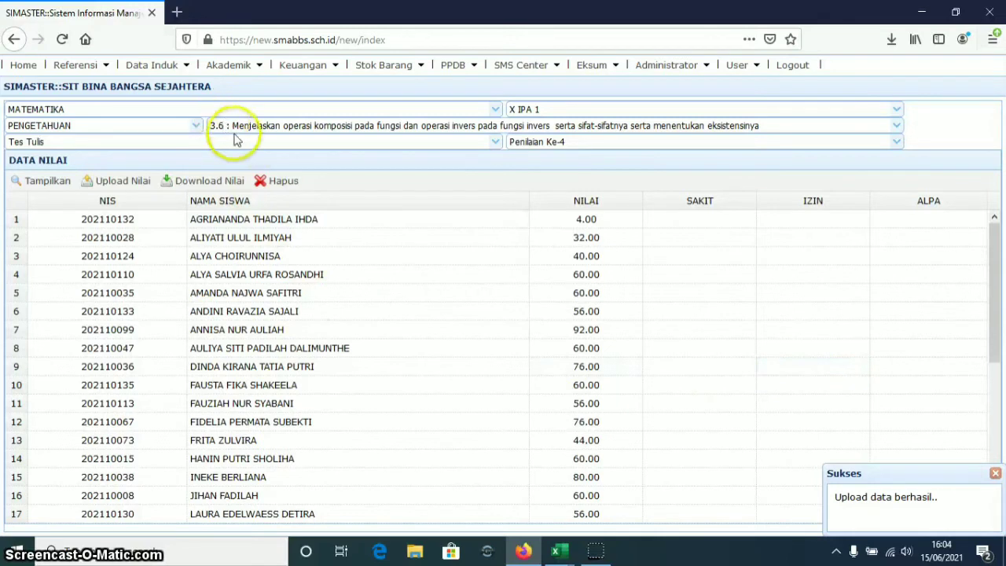
pyautogui.click(710, 236)
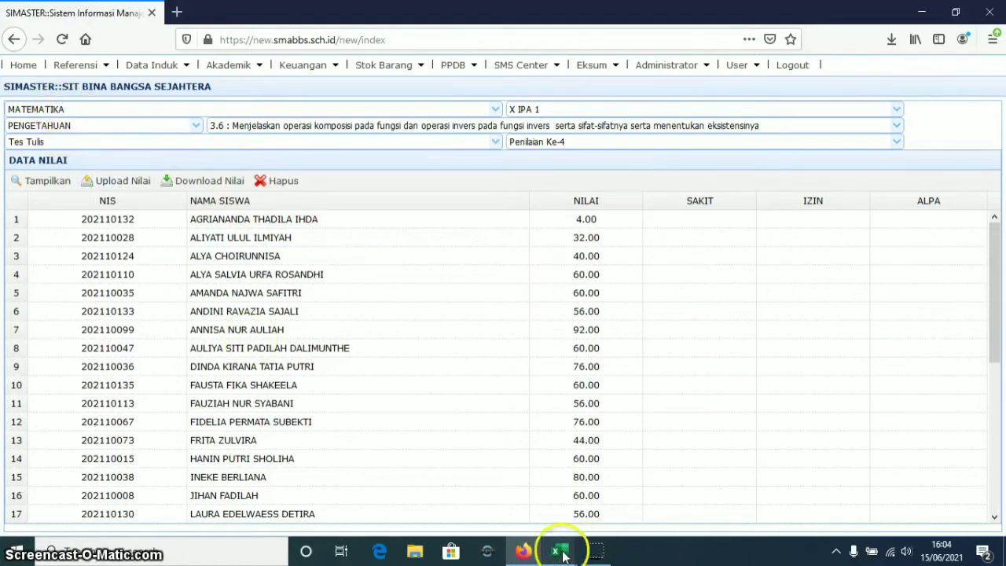
pyautogui.moveTo(564, 556)
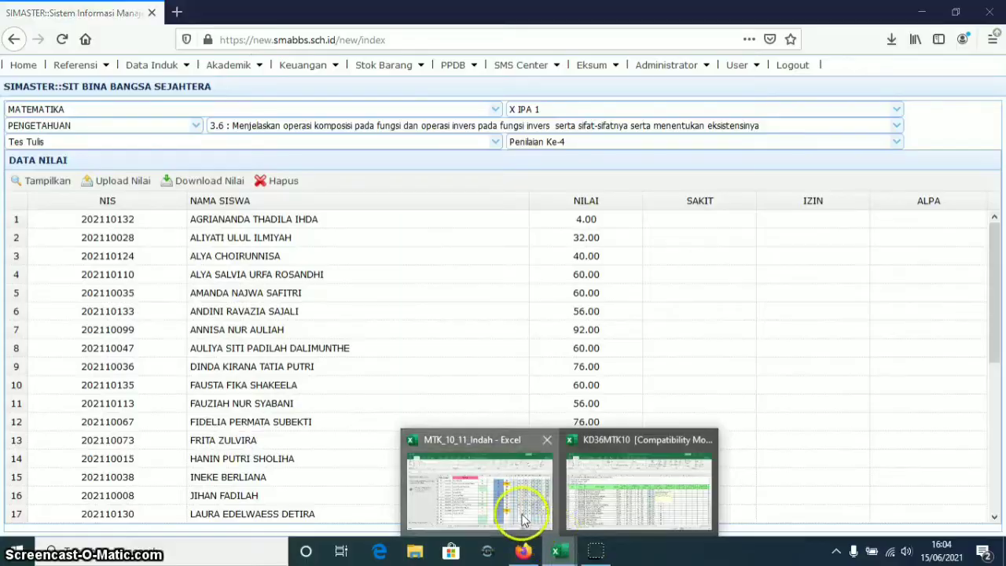
pyautogui.click(515, 507)
pyautogui.moveTo(1001, 418); pyautogui.dragTo(995, 196)
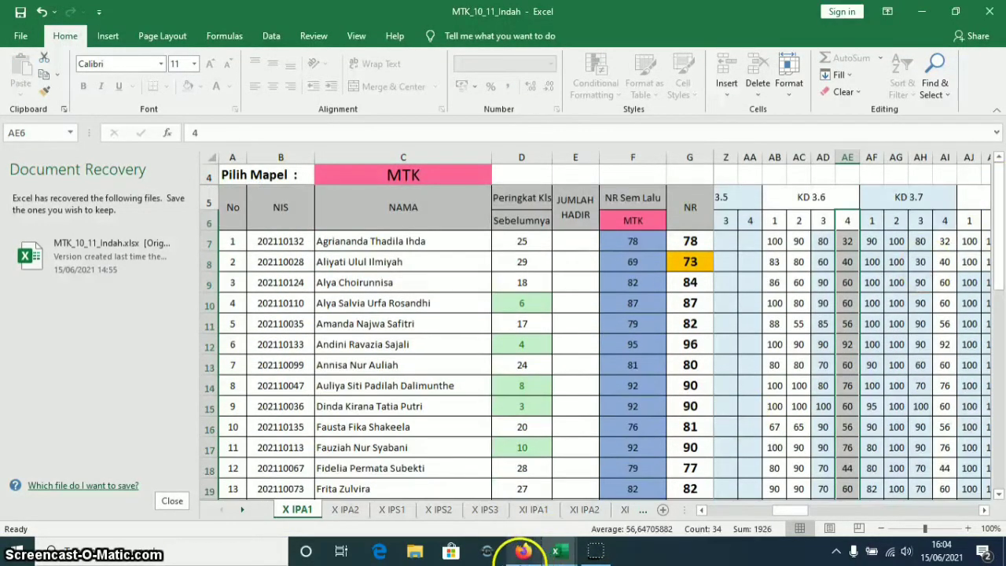
# - Return to SIMASTER in Firefox and select competency 3.7 on trigonometric ratios with Penilaian Ke-1 for X IPA 1
pyautogui.click(525, 552)
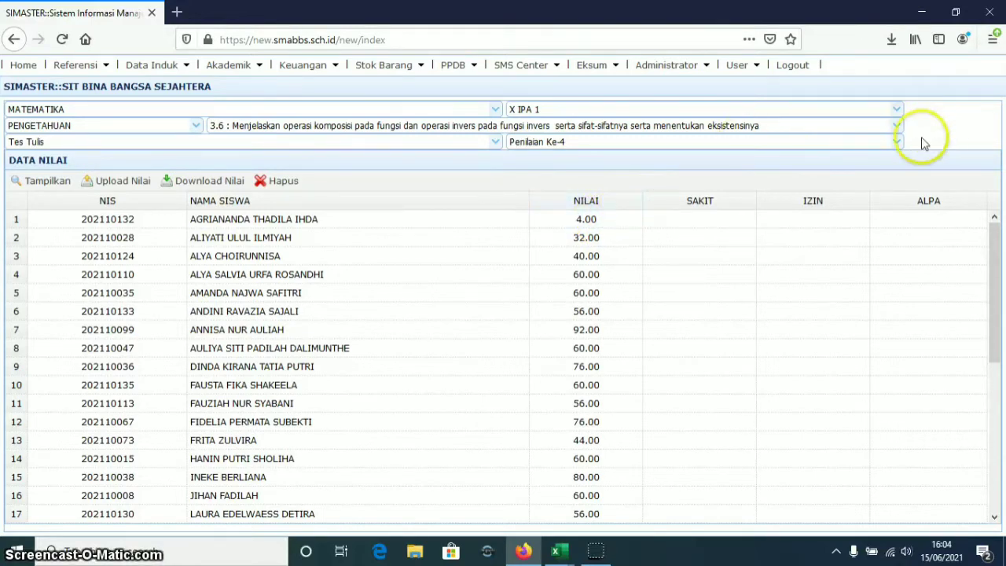
pyautogui.click(896, 127)
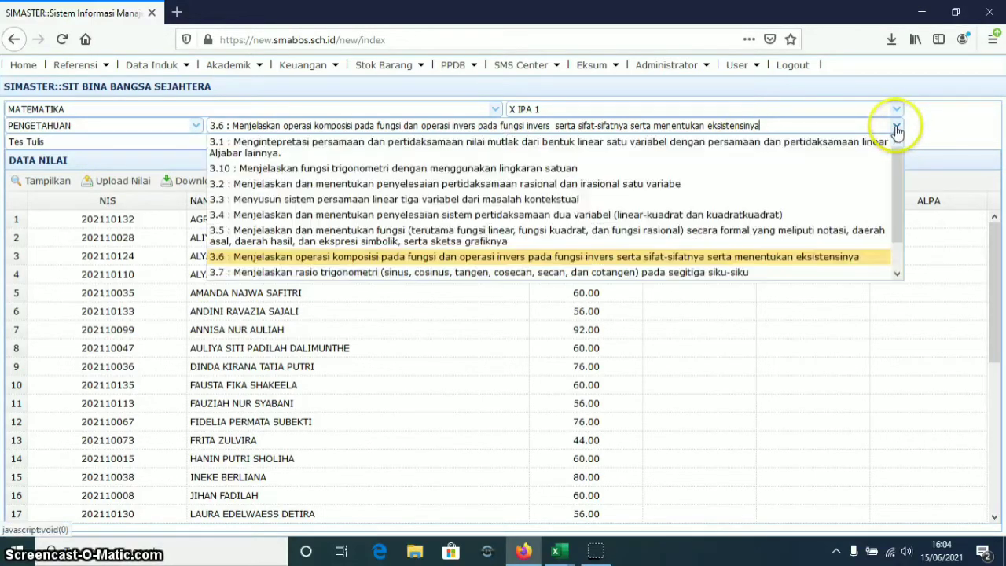
pyautogui.click(632, 273)
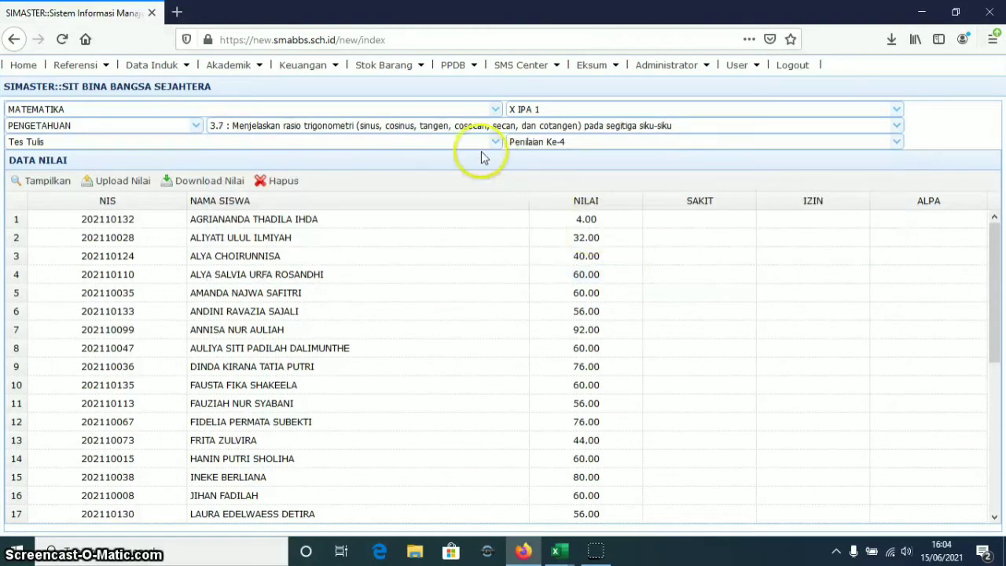
pyautogui.click(897, 143)
pyautogui.click(813, 163)
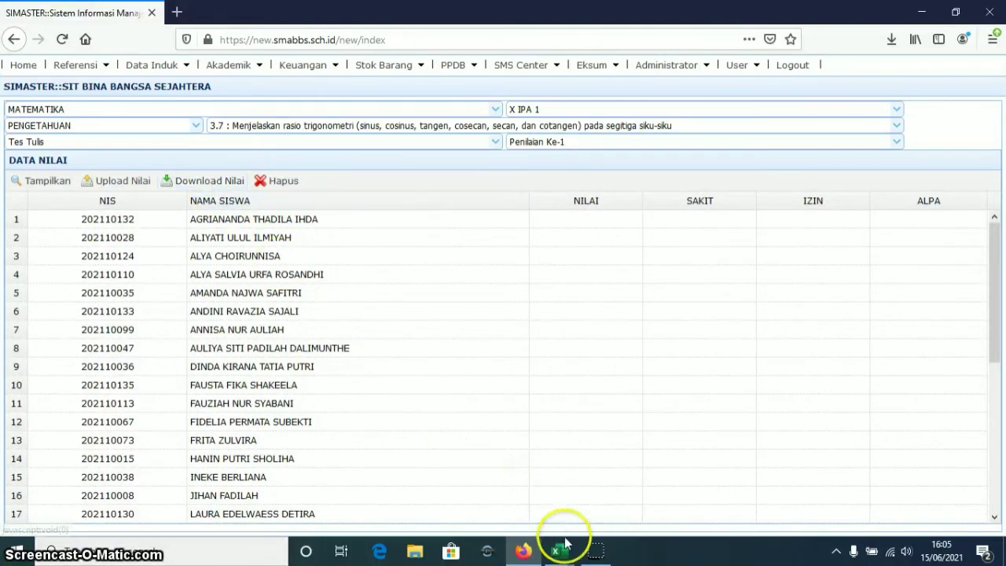
# - Switch to the KD36MTK10 workbook in Excel and set the first student's No.KD in E7 to 3,7
pyautogui.moveTo(560, 555)
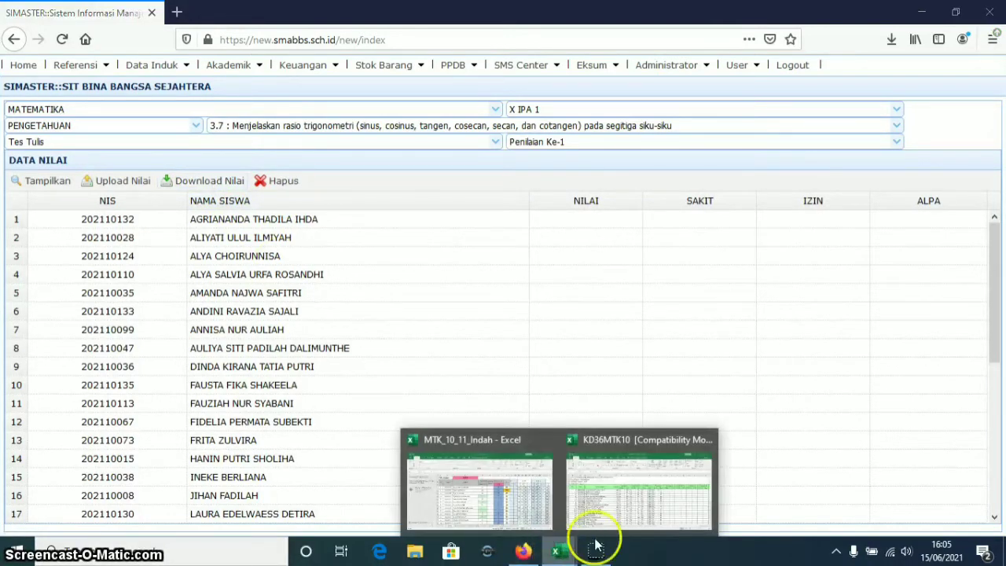
pyautogui.click(623, 500)
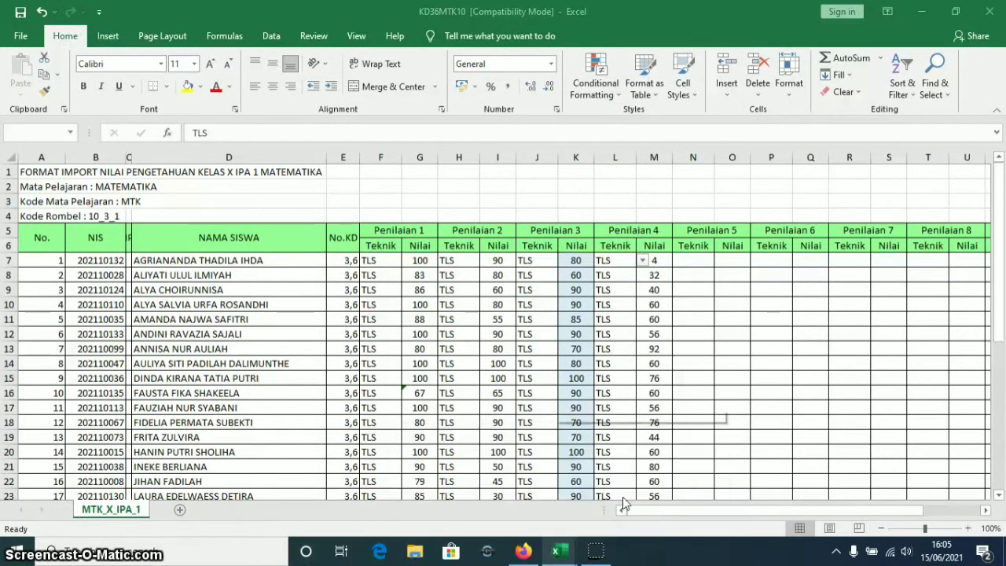
pyautogui.click(345, 261)
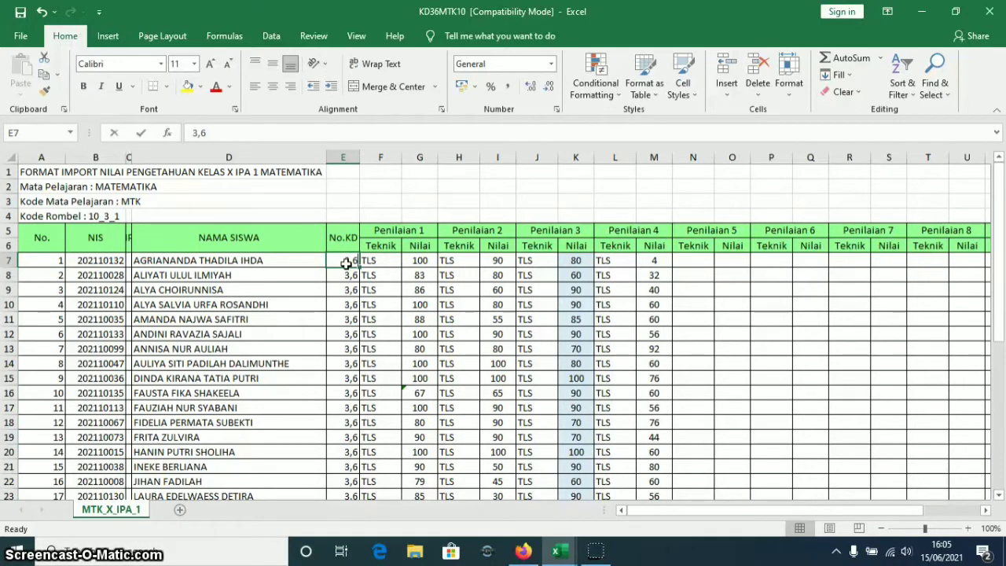
pyautogui.write('3')
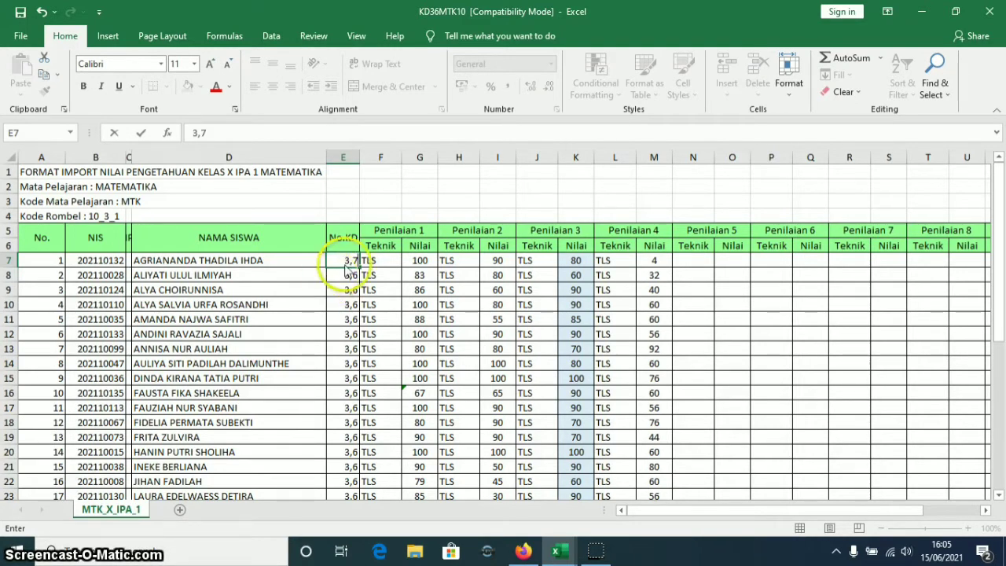
pyautogui.click(346, 259)
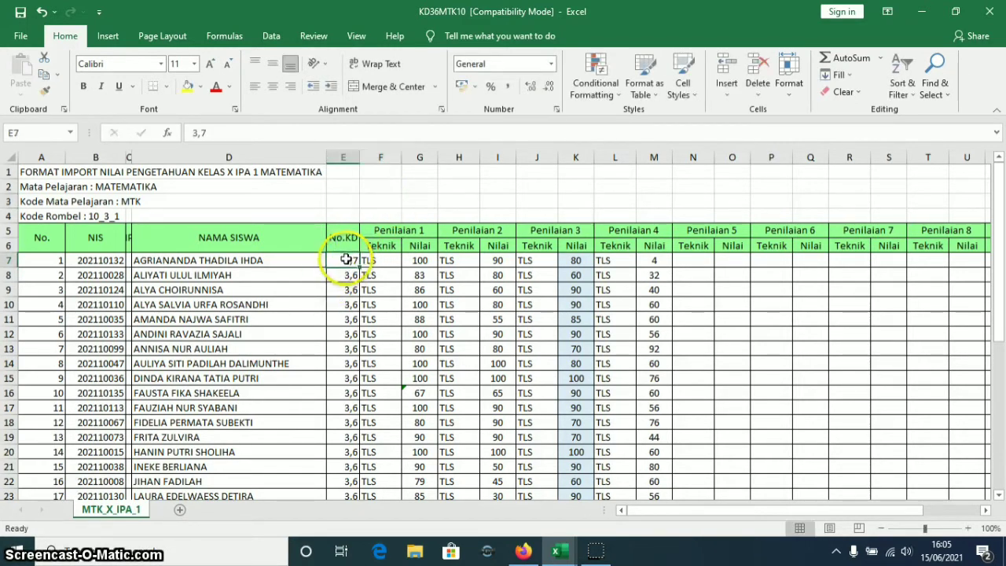
# - Copy the No.KD value from E7 to all remaining student rows, E8:E39
pyautogui.rightClick(348, 261)
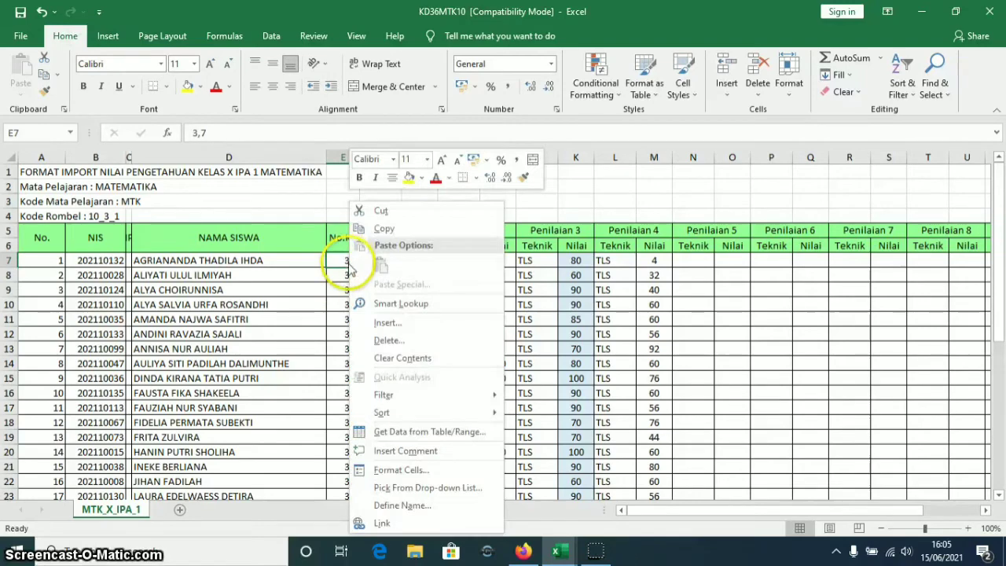
pyautogui.click(390, 232)
pyautogui.moveTo(347, 275); pyautogui.dragTo(351, 452)
pyautogui.rightClick(351, 334)
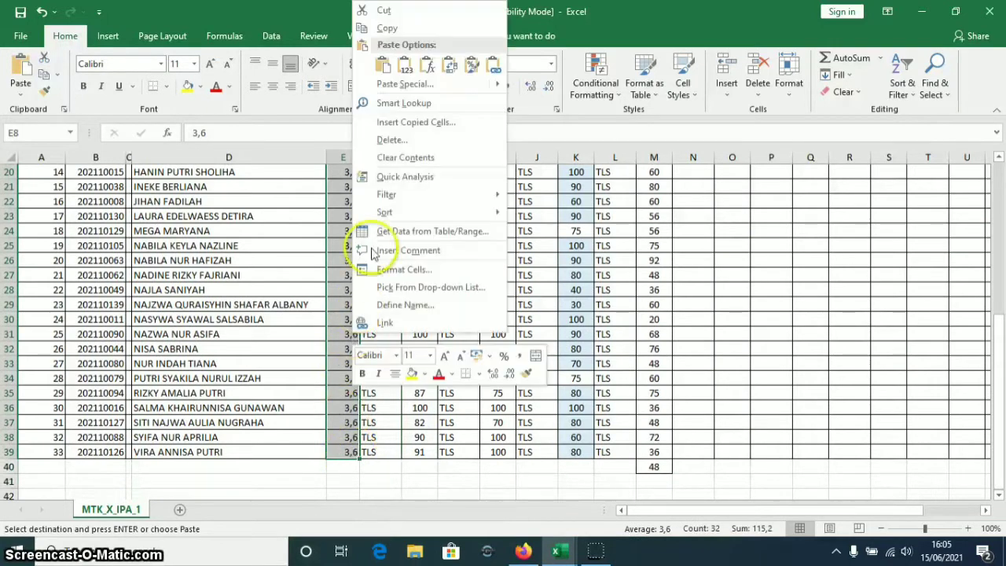
pyautogui.click(384, 69)
pyautogui.scroll(2, 348, 207)
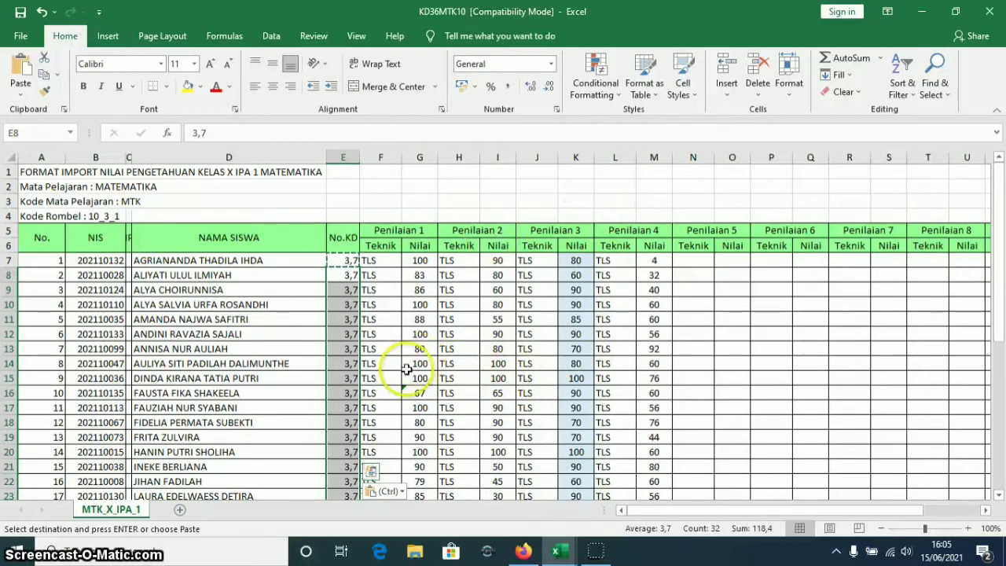
# - In the mathematics gradebook, copy the KD 3.7 assessment 1 scores in AF7:AF39 of sheet X IPA1
pyautogui.moveTo(560, 553)
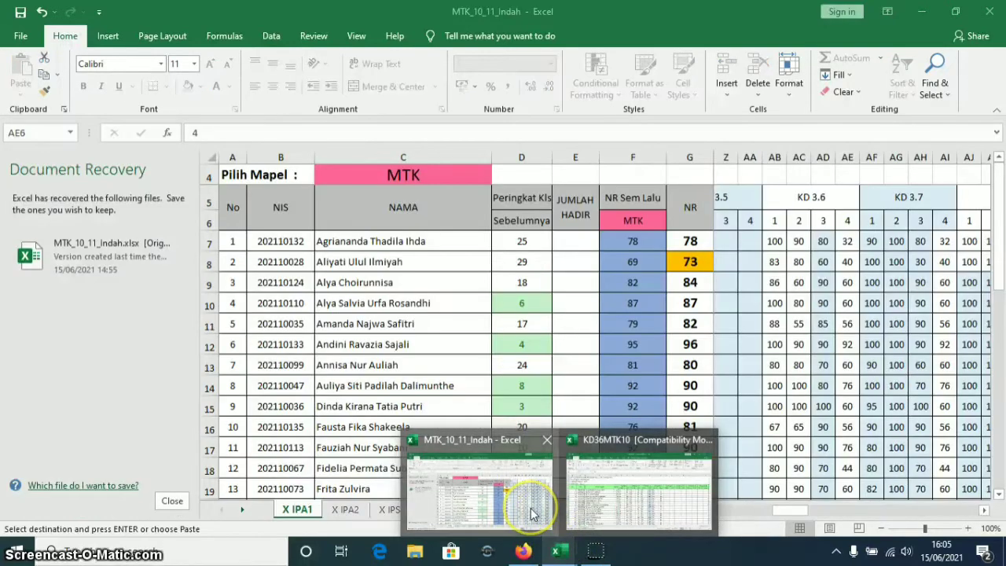
pyautogui.click(535, 507)
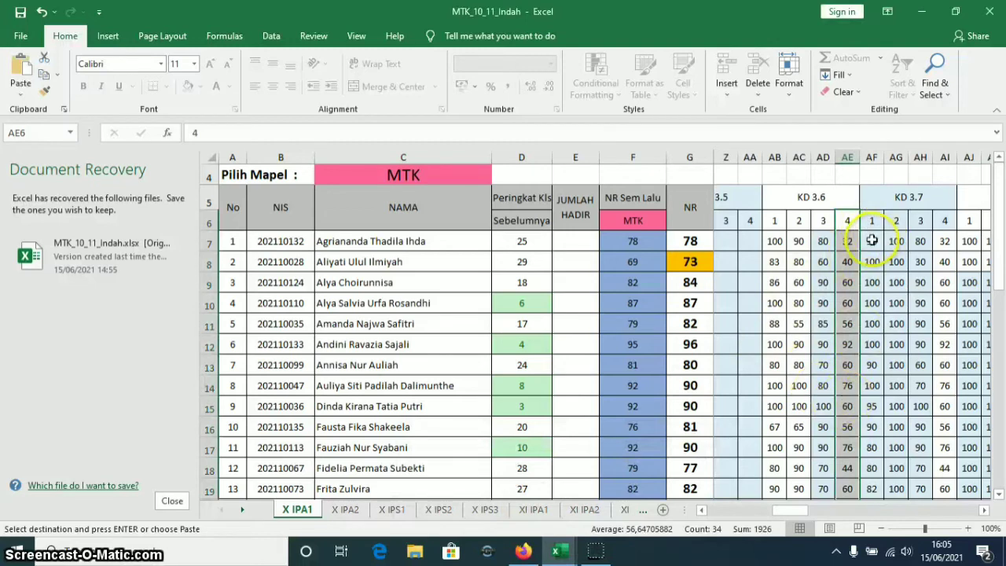
pyautogui.moveTo(872, 240); pyautogui.dragTo(873, 424)
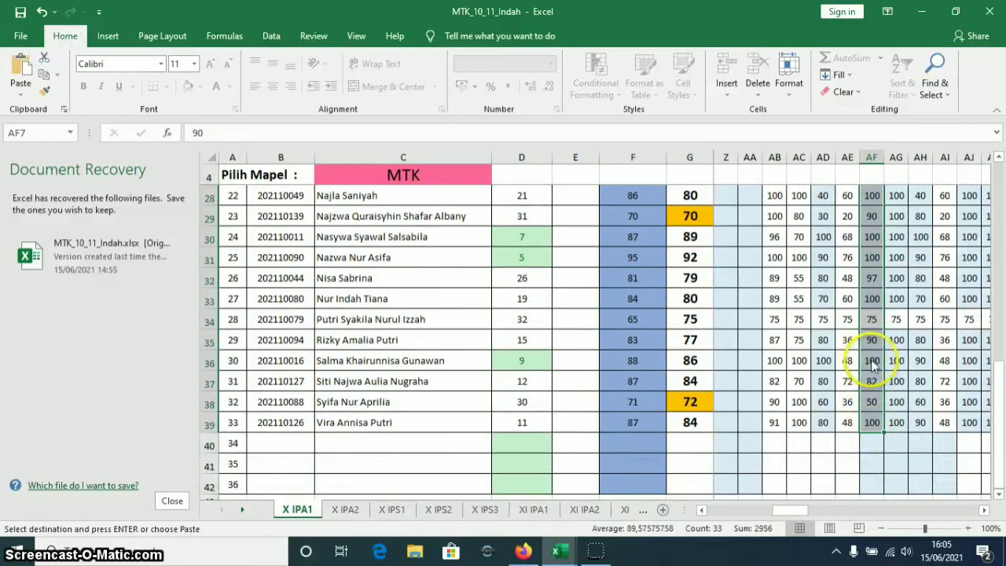
pyautogui.rightClick(872, 363)
pyautogui.click(754, 70)
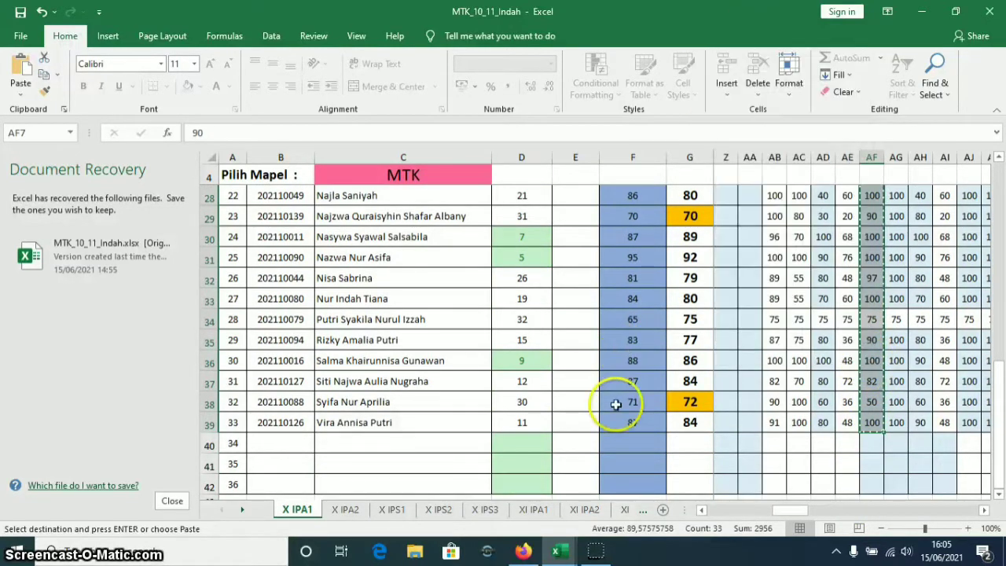
# - Paste the copied scores into the Penilaian 1 Nilai column of KD36MTK10, starting at G7
pyautogui.moveTo(566, 548)
pyautogui.click(637, 504)
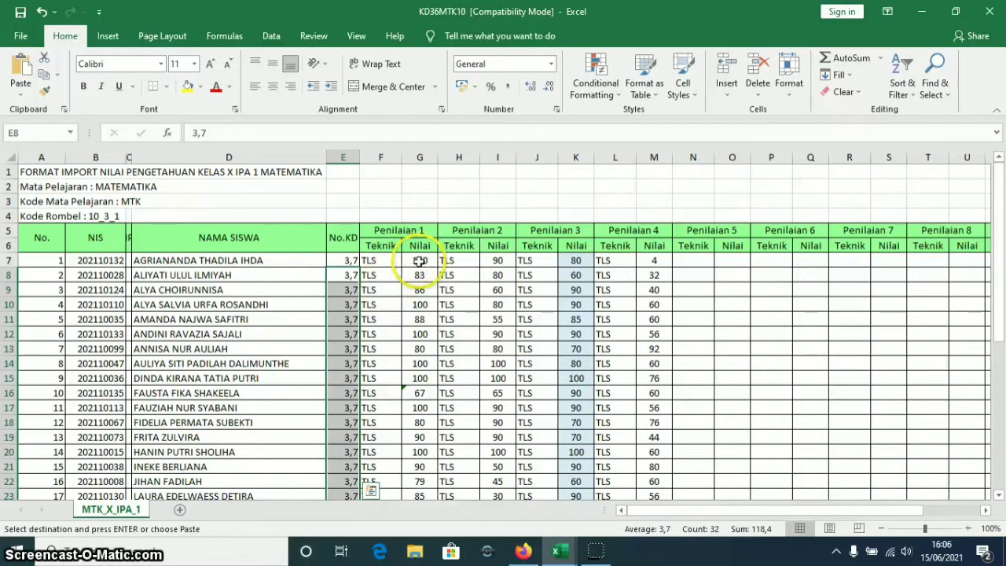
pyautogui.click(419, 262)
pyautogui.rightClick(420, 260)
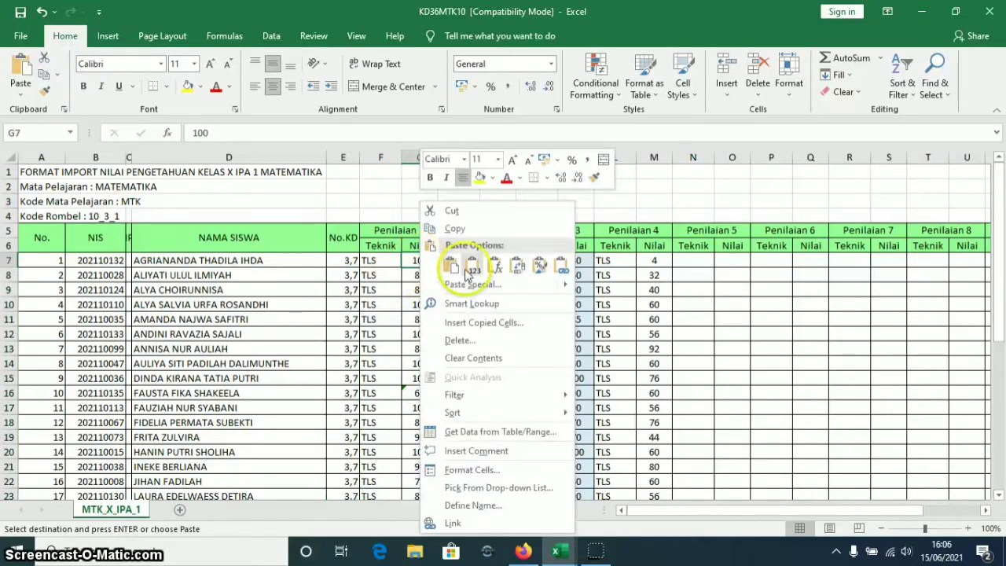
pyautogui.click(407, 228)
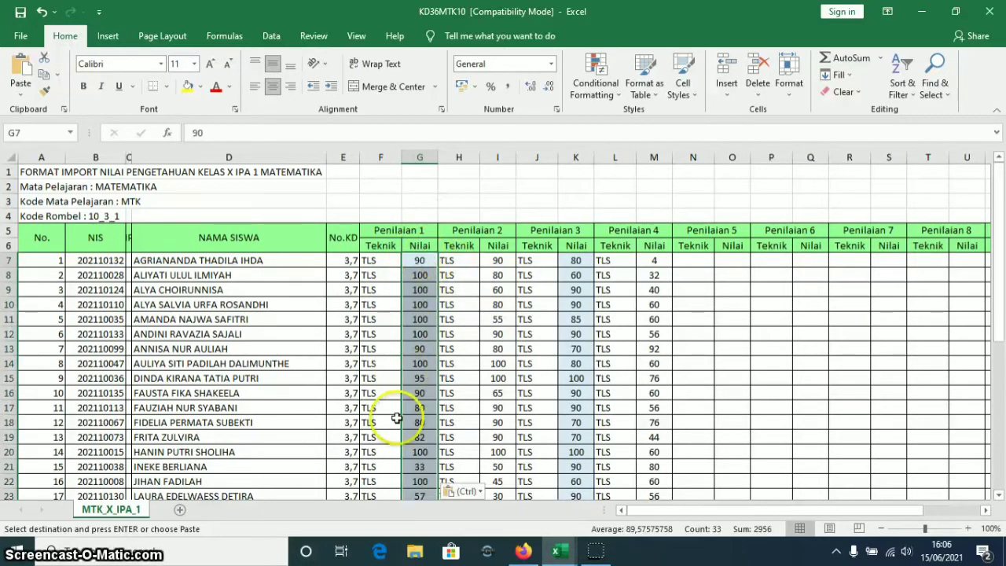
# - Return to the mathematics gradebook and copy the KD 3.7 assessment 2 scores in AG7:AG39
pyautogui.moveTo(560, 554)
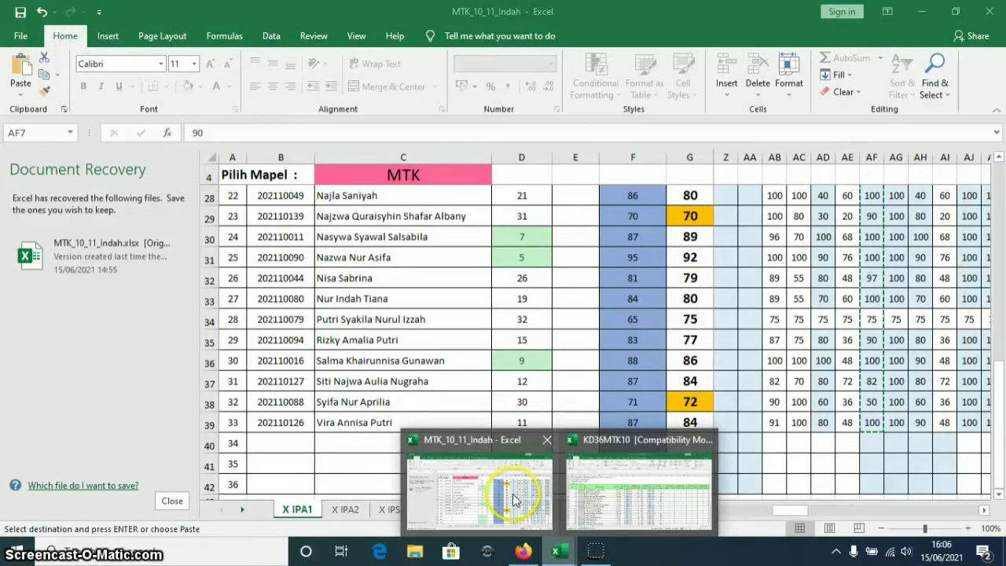
pyautogui.click(515, 499)
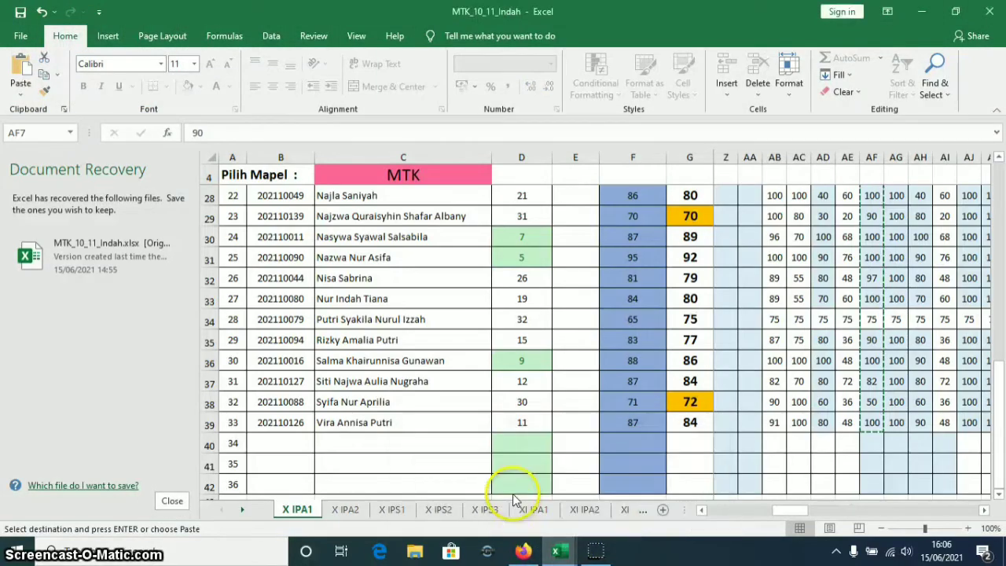
pyautogui.scroll(7, 916, 346)
pyautogui.scroll(1, 919, 327)
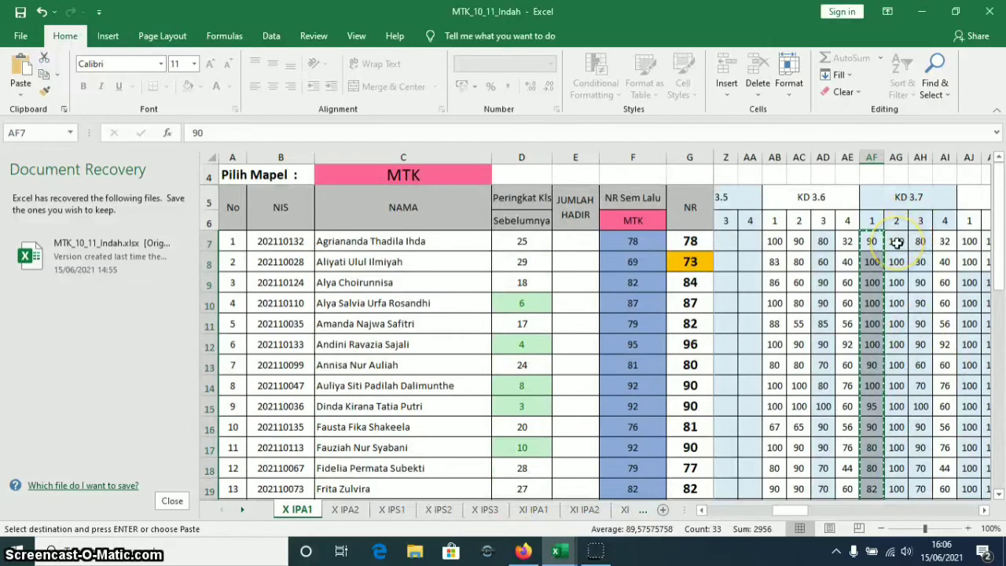
pyautogui.moveTo(897, 243); pyautogui.dragTo(892, 404)
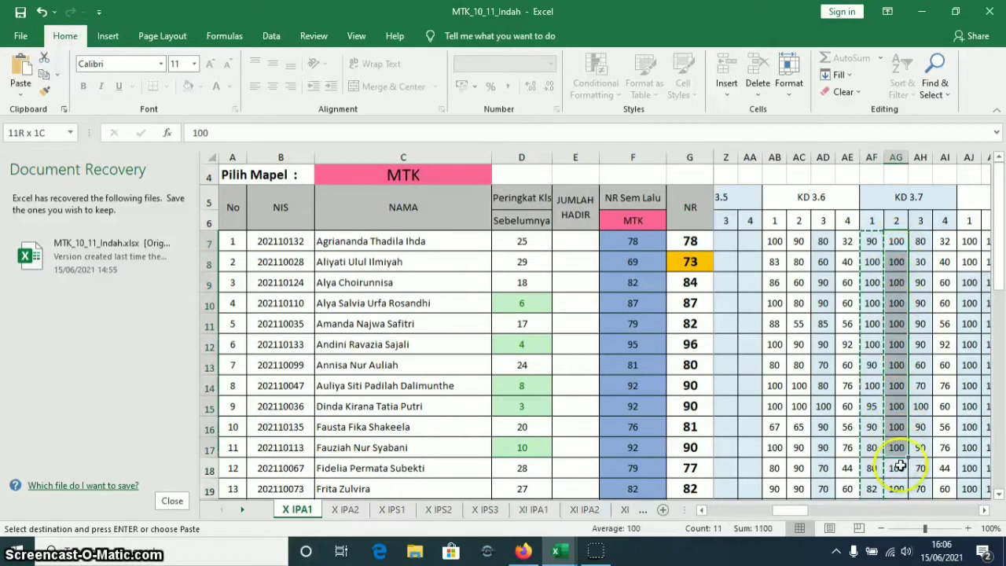
pyautogui.moveTo(899, 465); pyautogui.dragTo(898, 402)
pyautogui.rightClick(894, 318)
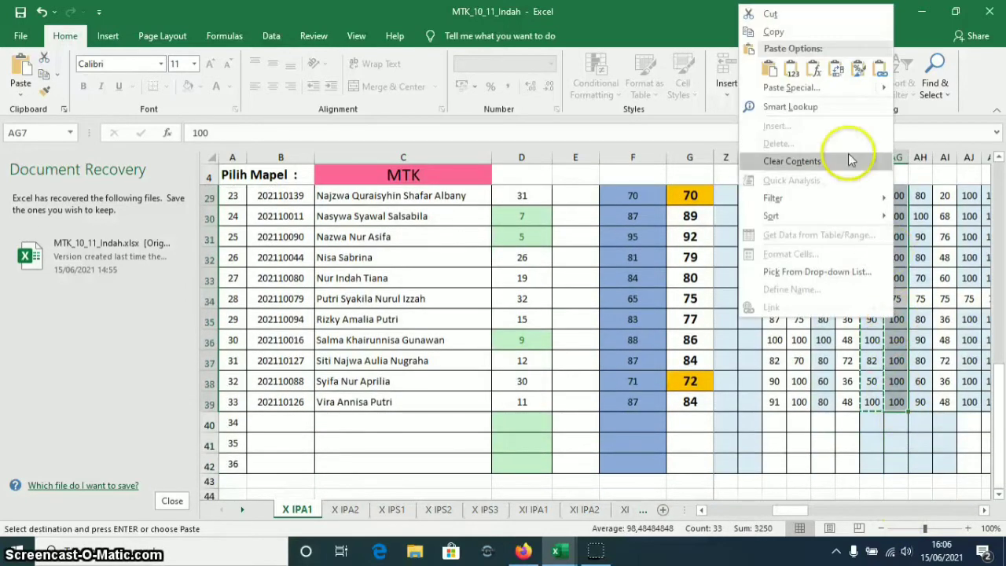
pyautogui.click(774, 31)
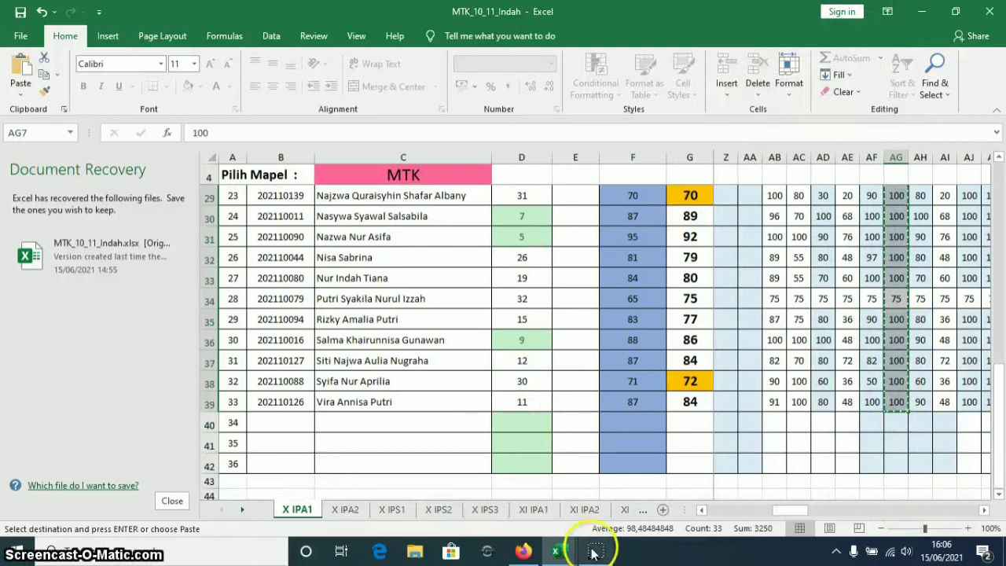
# - Paste the assessment 2 scores into the Penilaian 2 Nilai column of KD36MTK10, starting at I7
pyautogui.click(562, 551)
pyautogui.click(594, 520)
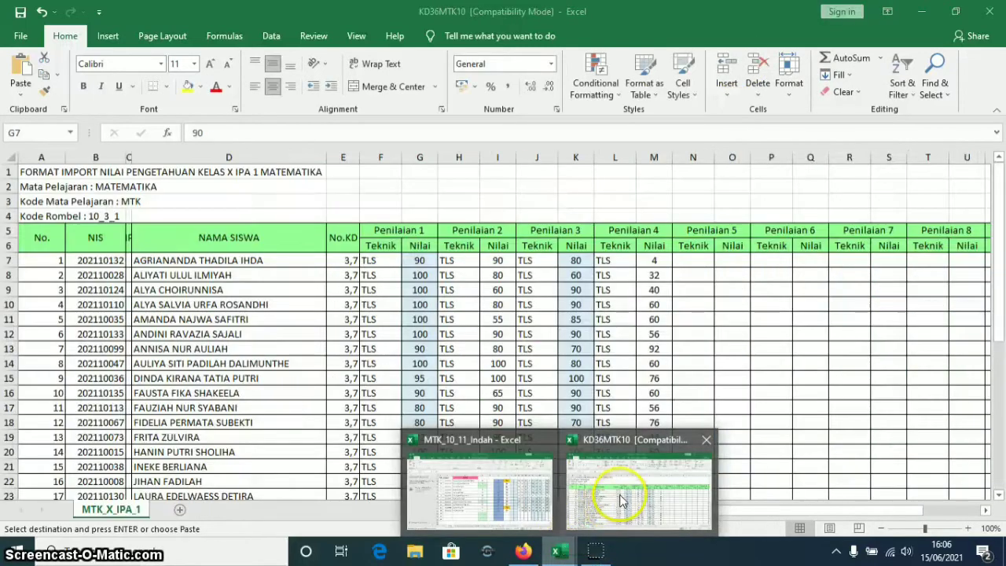
pyautogui.click(498, 262)
pyautogui.rightClick(499, 262)
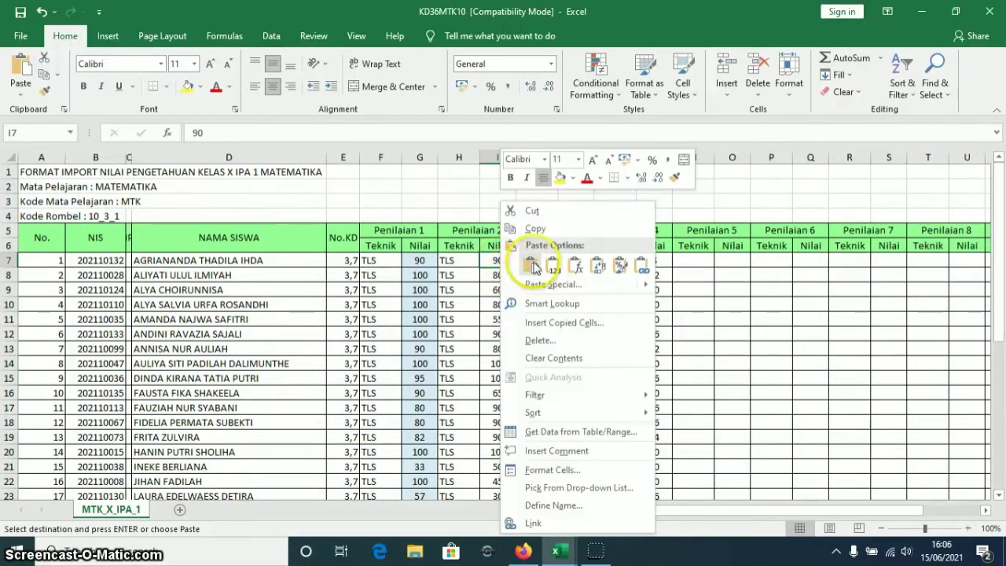
pyautogui.click(531, 259)
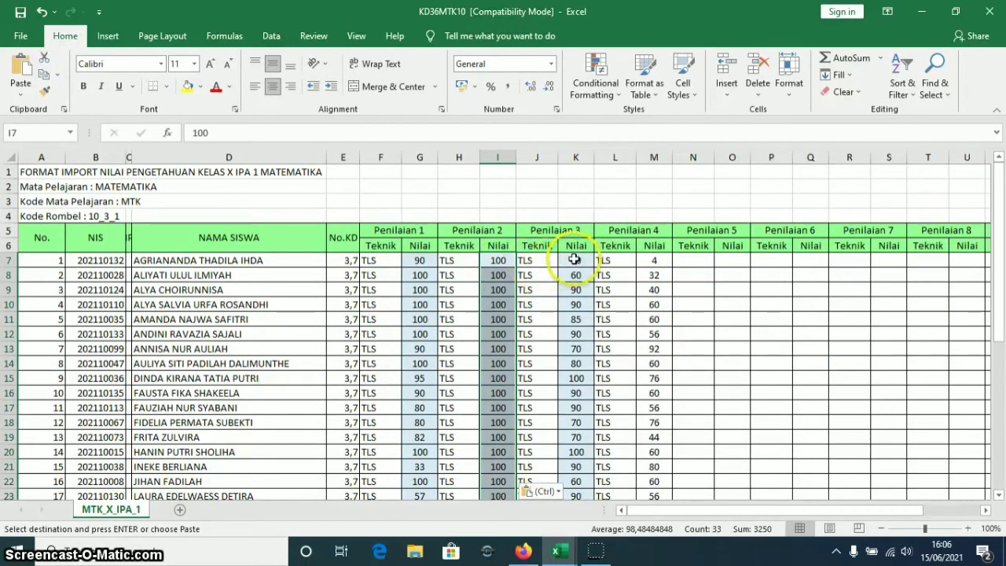
# - Copy the KD 3.7 assessment 3 scores in AH7:AH39 from the mathematics gradebook
pyautogui.moveTo(566, 554)
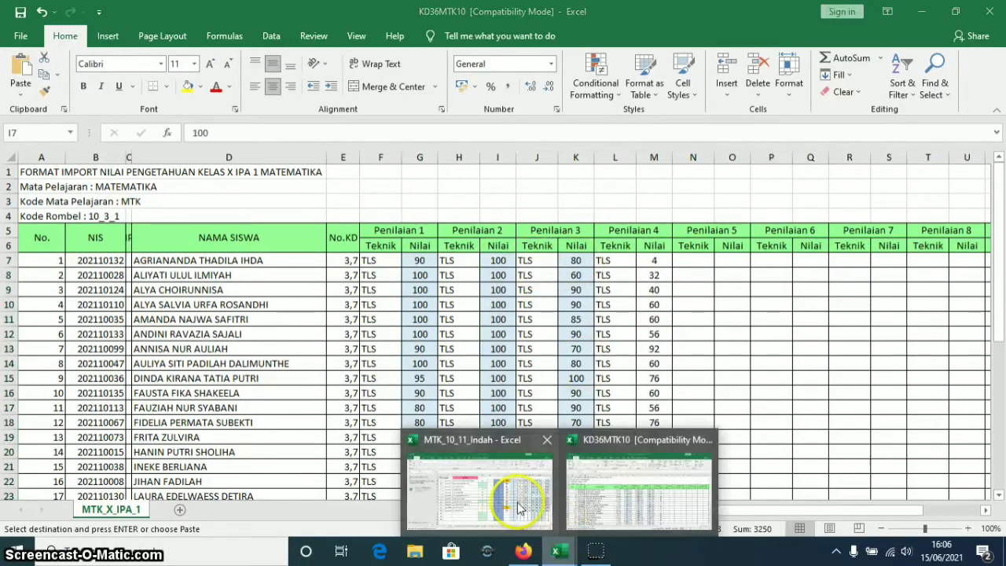
pyautogui.click(519, 504)
pyautogui.scroll(8, 919, 339)
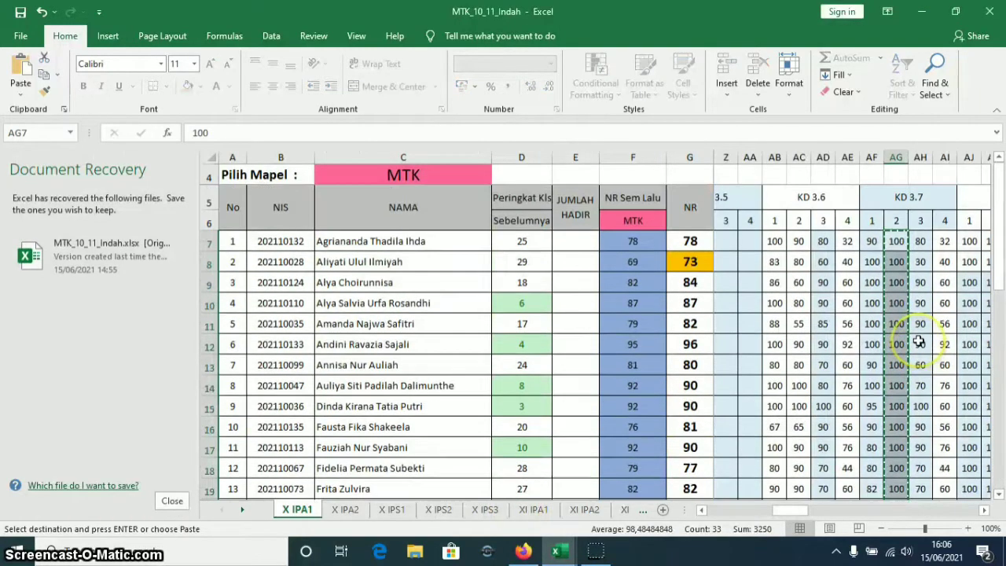
pyautogui.moveTo(920, 246); pyautogui.dragTo(914, 448)
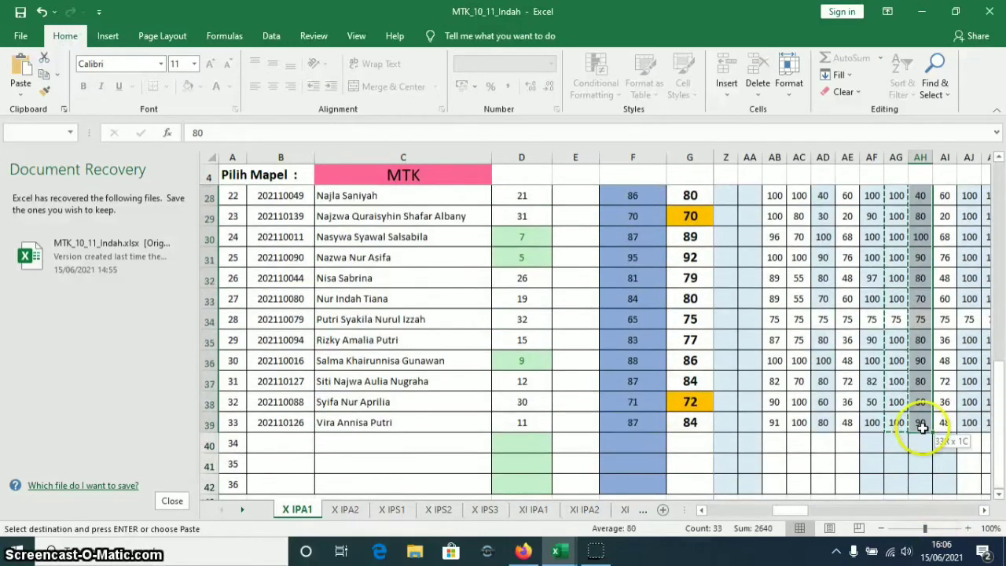
pyautogui.rightClick(925, 336)
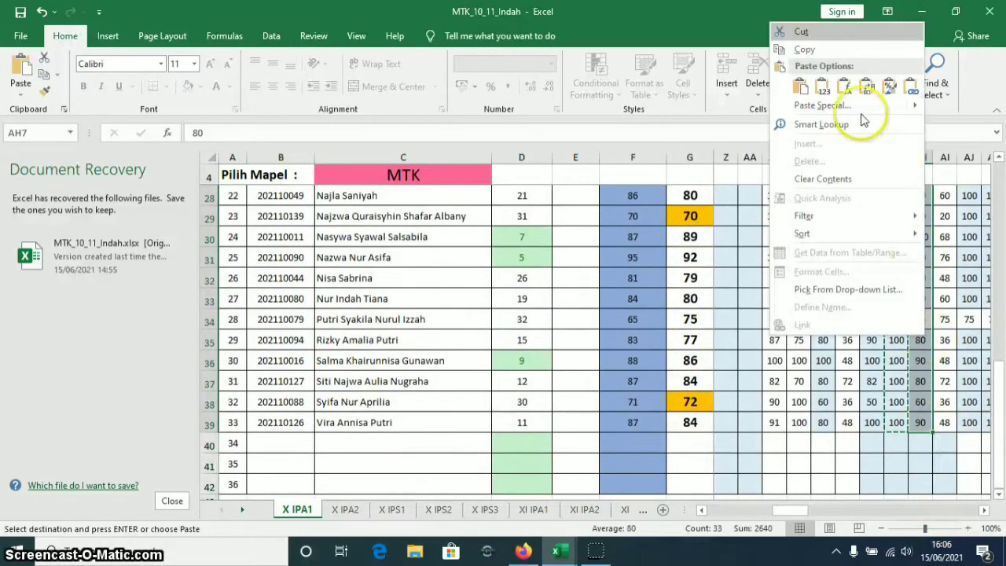
pyautogui.click(799, 52)
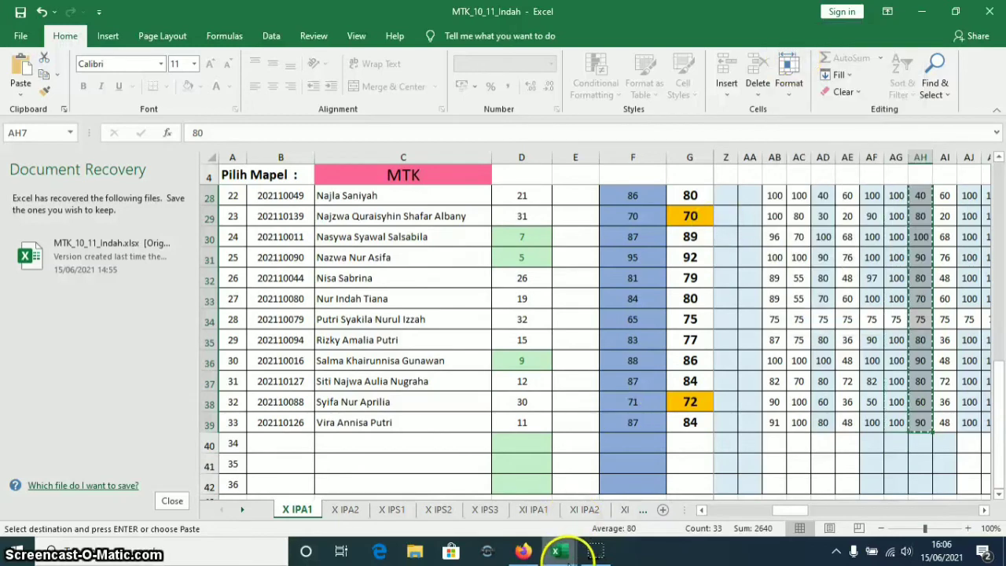
# - Paste the assessment 3 scores into the Penilaian 3 Nilai column of KD36MTK10, starting at K7
pyautogui.moveTo(558, 553)
pyautogui.click(606, 472)
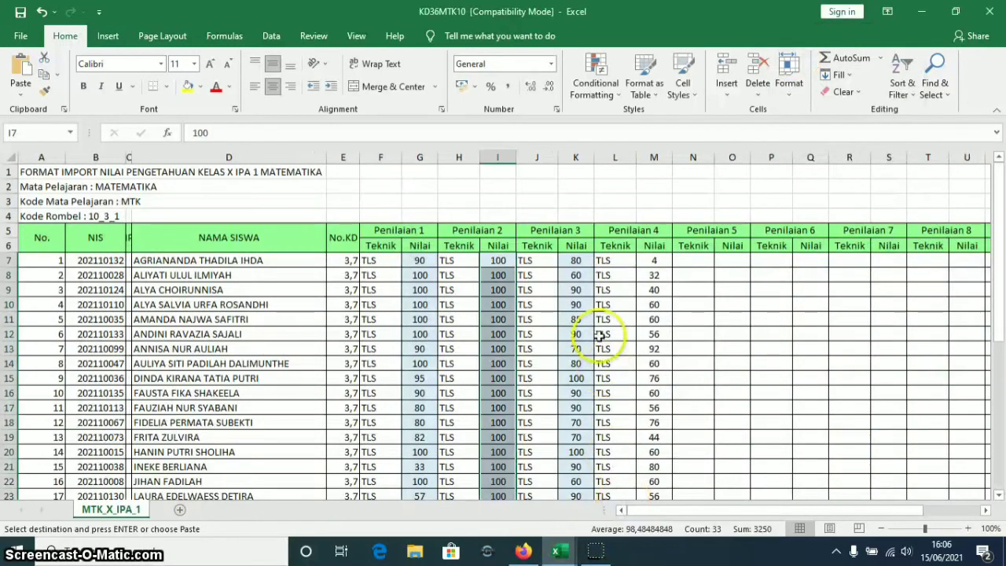
pyautogui.click(578, 261)
pyautogui.rightClick(577, 262)
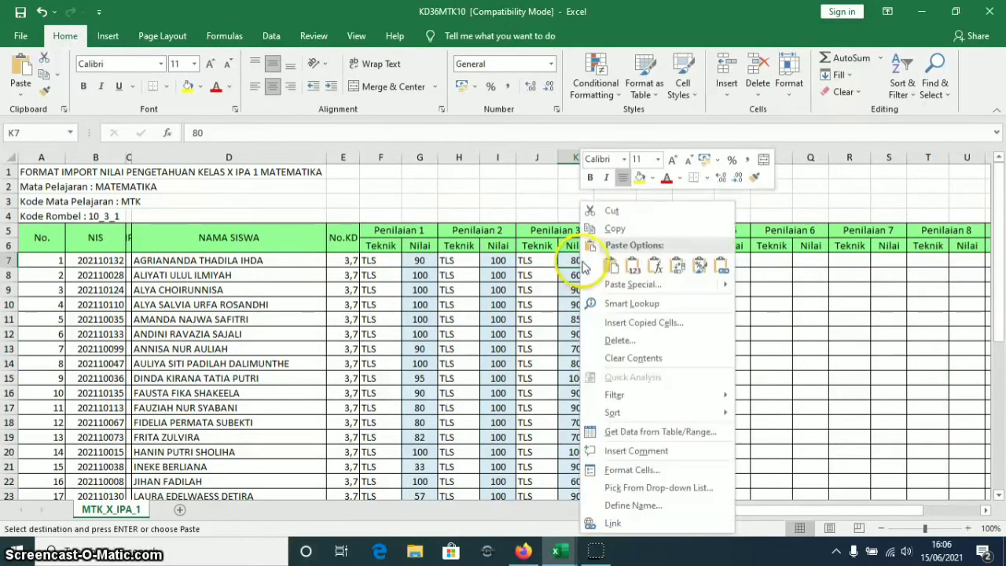
pyautogui.click(613, 263)
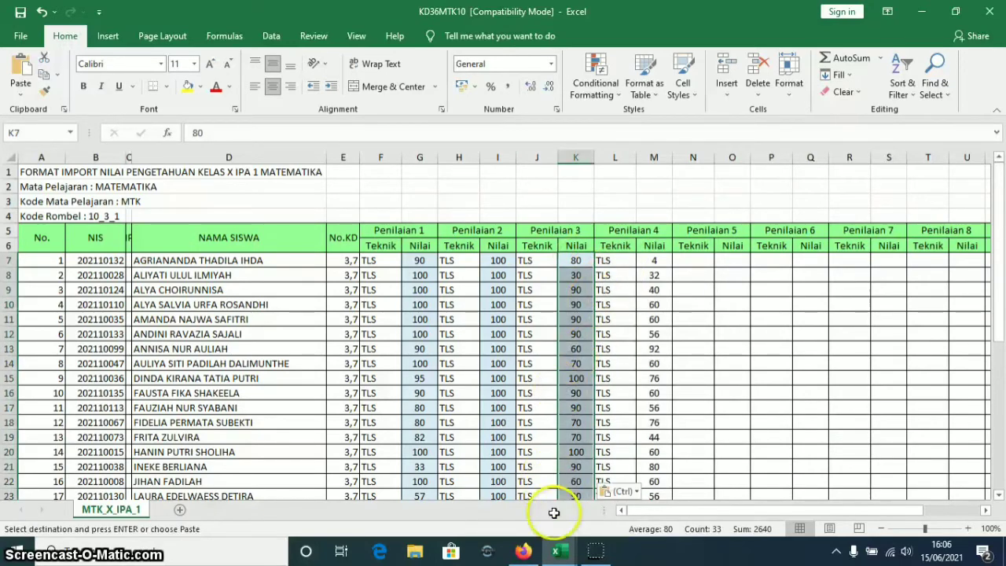
# - Return to the mathematics gradebook and copy the KD 3.7 assessment 4 scores in AI7:AI39
pyautogui.moveTo(566, 554)
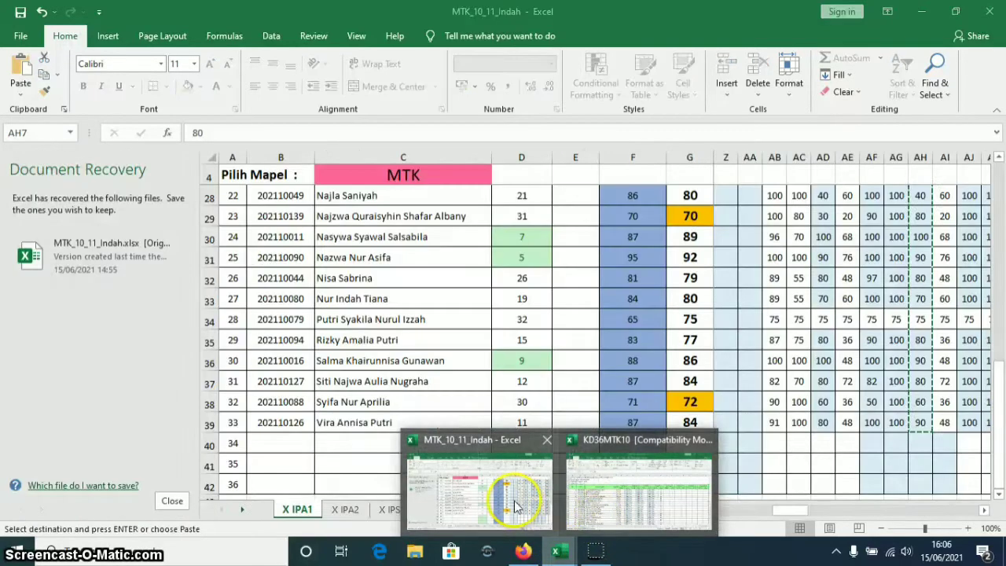
pyautogui.click(479, 492)
pyautogui.scroll(7, 989, 323)
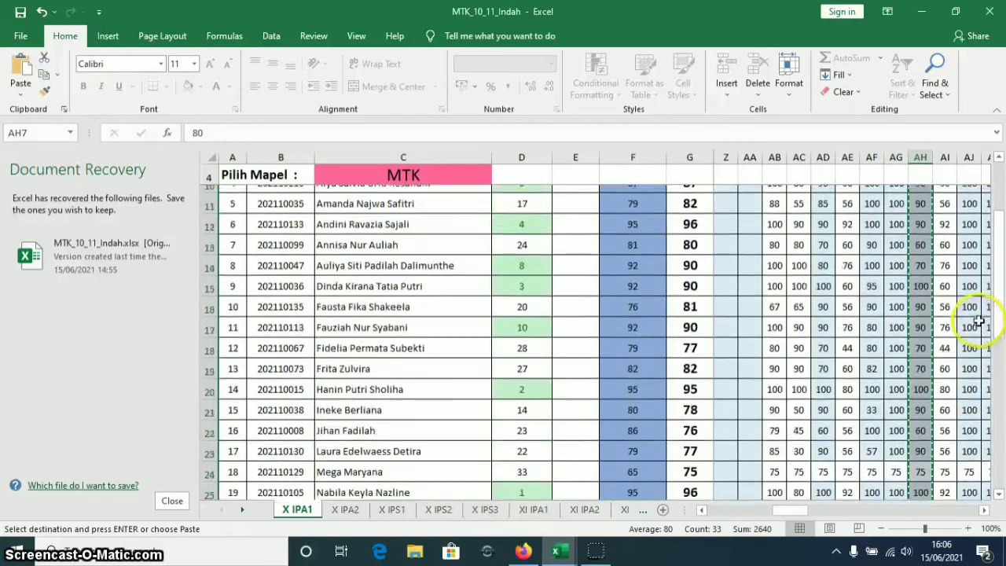
pyautogui.moveTo(945, 241); pyautogui.dragTo(944, 426)
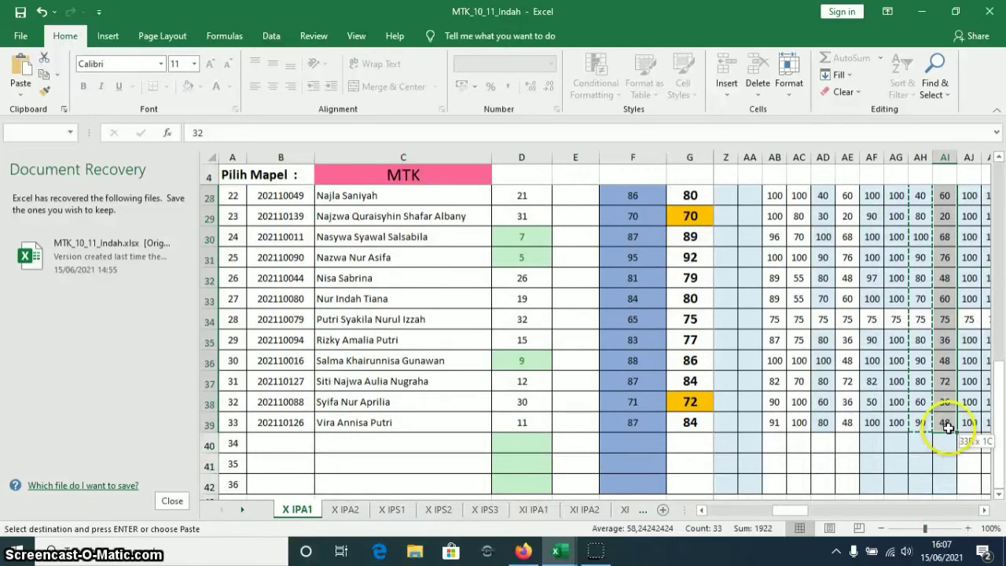
pyautogui.rightClick(946, 350)
pyautogui.click(842, 63)
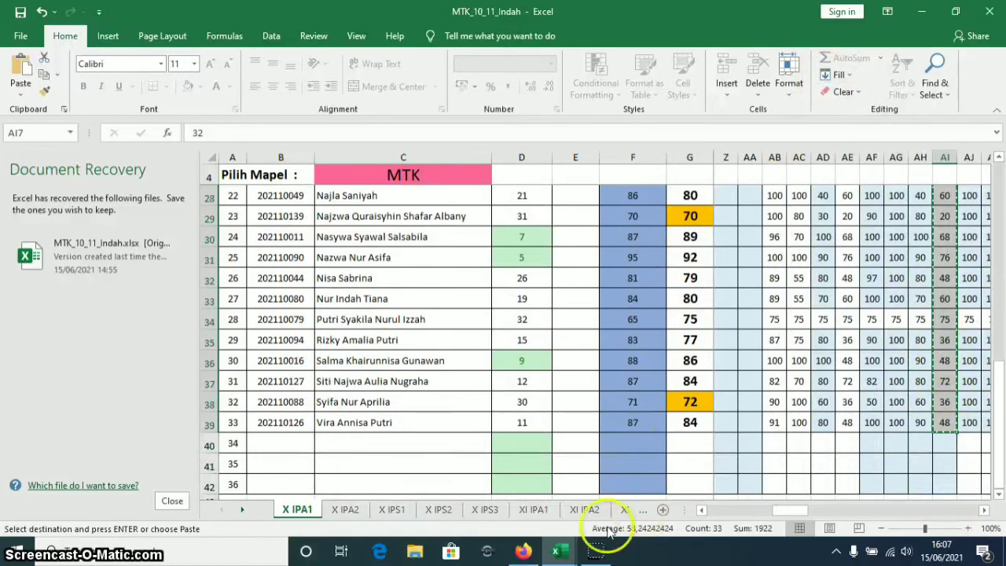
# - Paste the assessment 4 scores into the Penilaian 4 Nilai column of KD36MTK10, starting at M7
pyautogui.moveTo(557, 550)
pyautogui.click(591, 503)
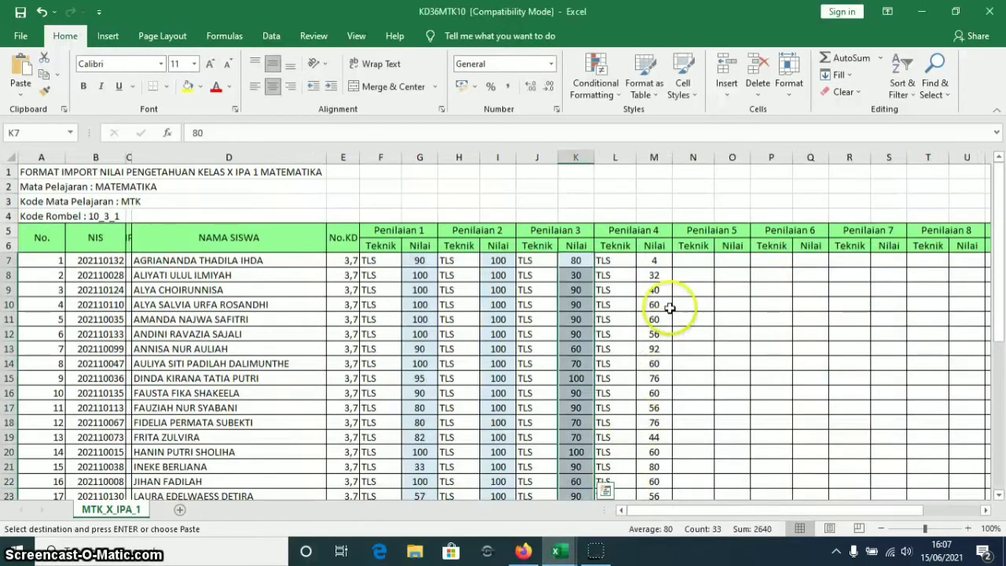
pyautogui.click(654, 258)
pyautogui.rightClick(654, 258)
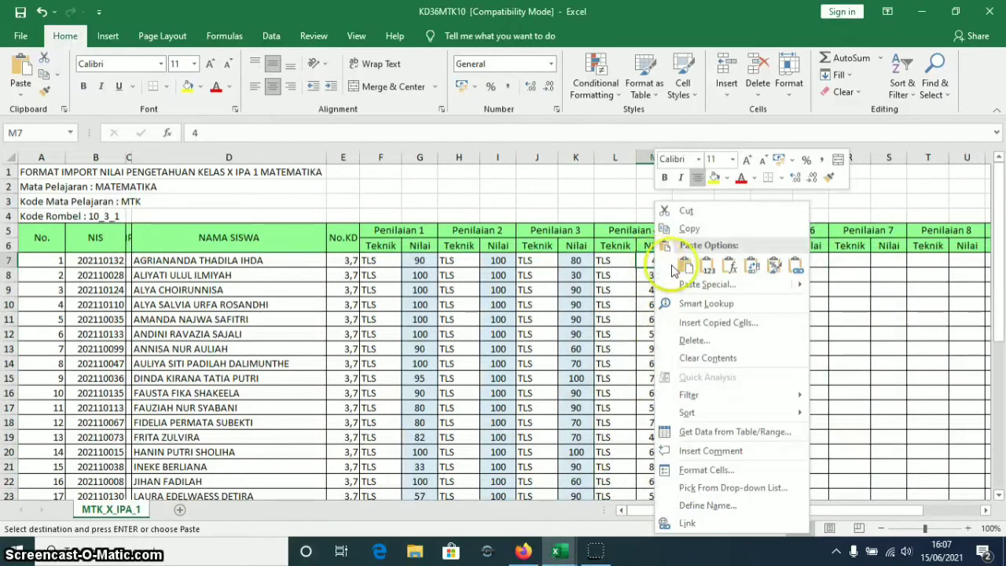
pyautogui.click(685, 259)
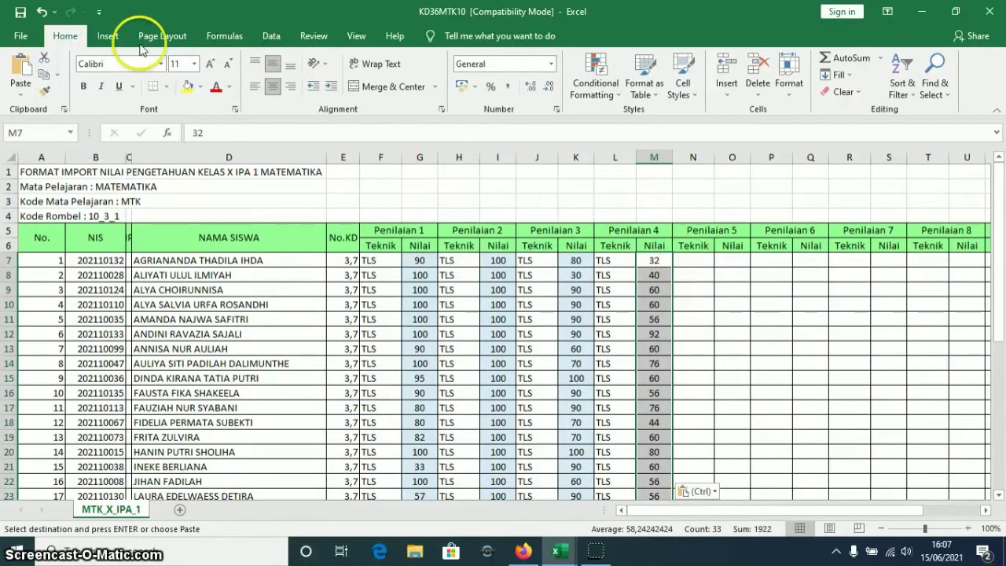
# - Save a copy of the workbook as KD37MTK10 in Documents, keeping the Excel 97-2003 format and accepting the compatibility notice
pyautogui.click(22, 38)
pyautogui.click(46, 234)
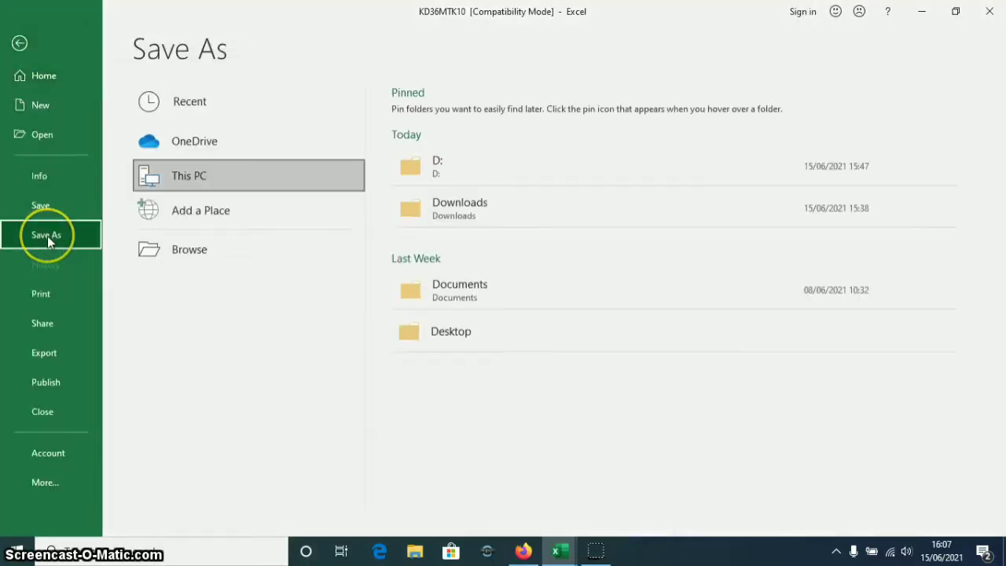
pyautogui.click(236, 184)
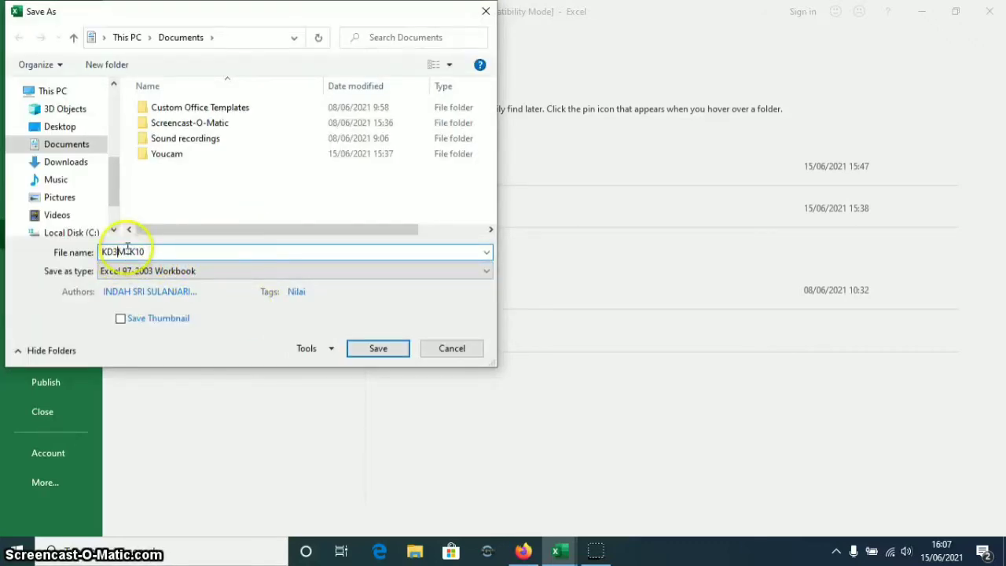
pyautogui.click(371, 351)
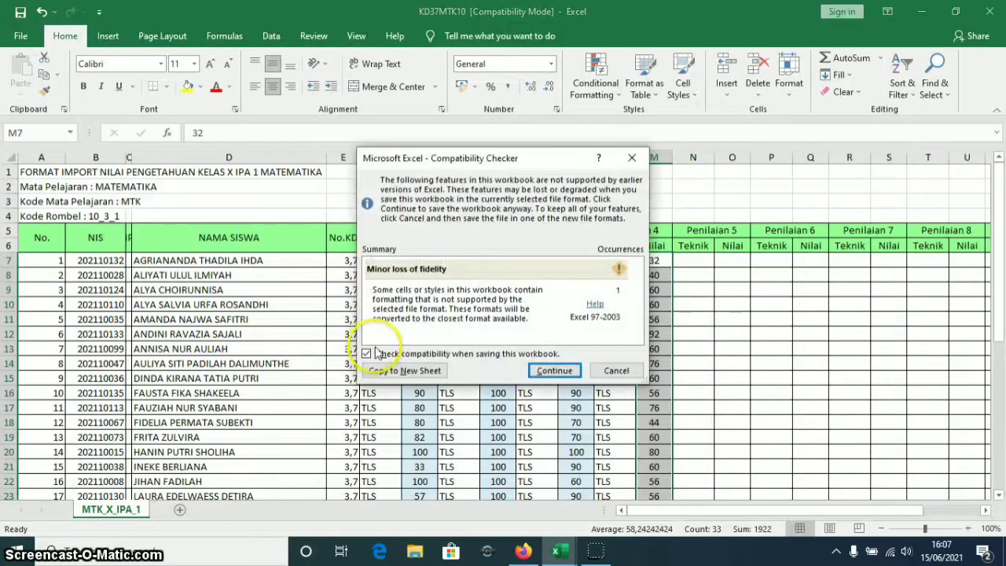
pyautogui.click(555, 378)
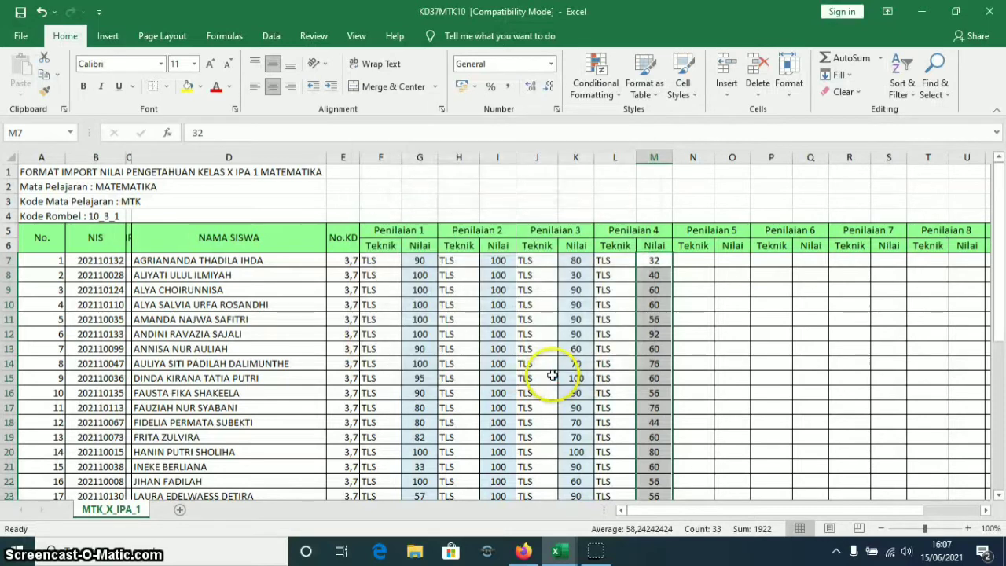
# - Switch to SIMASTER in Firefox and upload KD37MTK10 from Documents as the KD 3.7 scores for Penilaian Ke-1
pyautogui.click(525, 552)
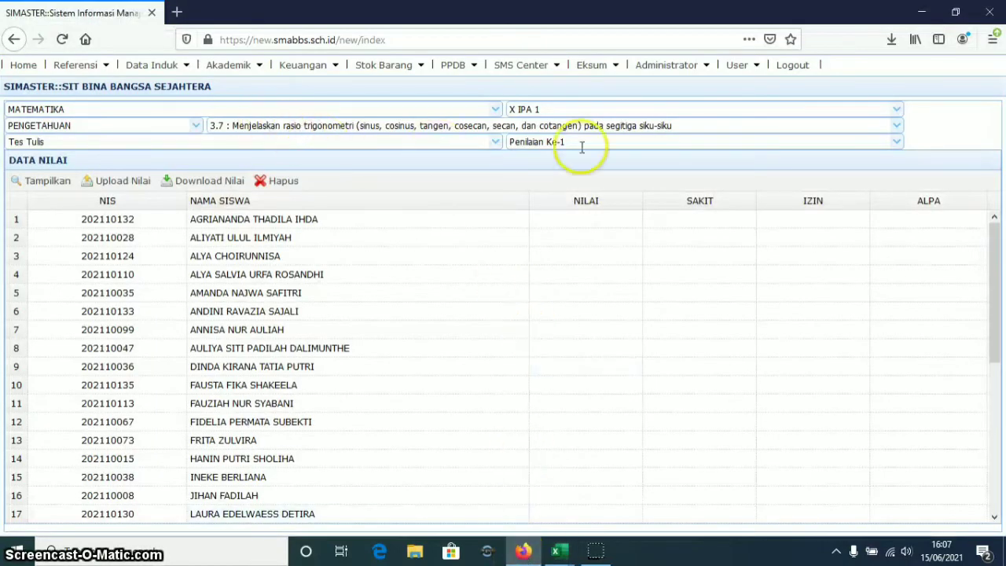
pyautogui.click(134, 189)
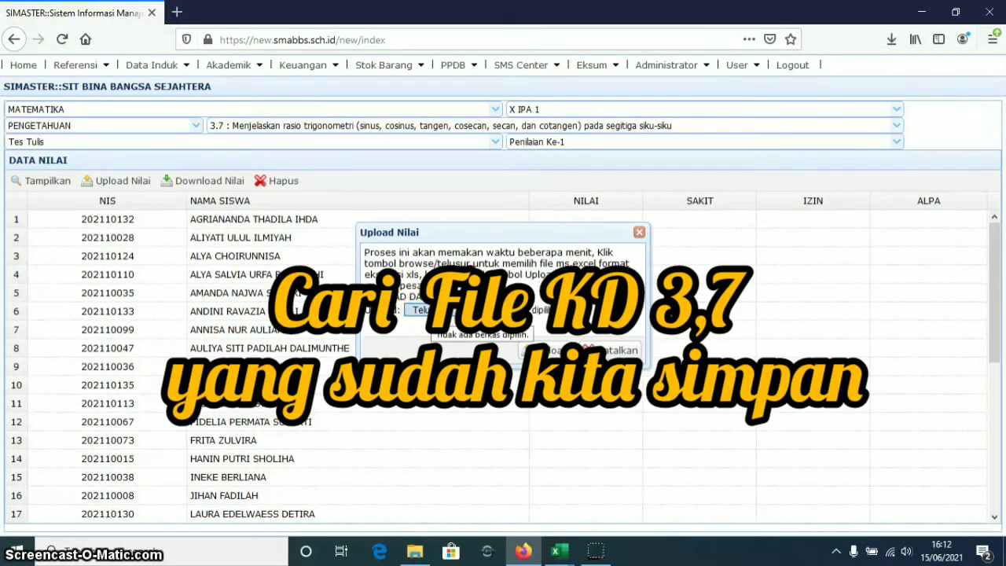
pyautogui.click(417, 309)
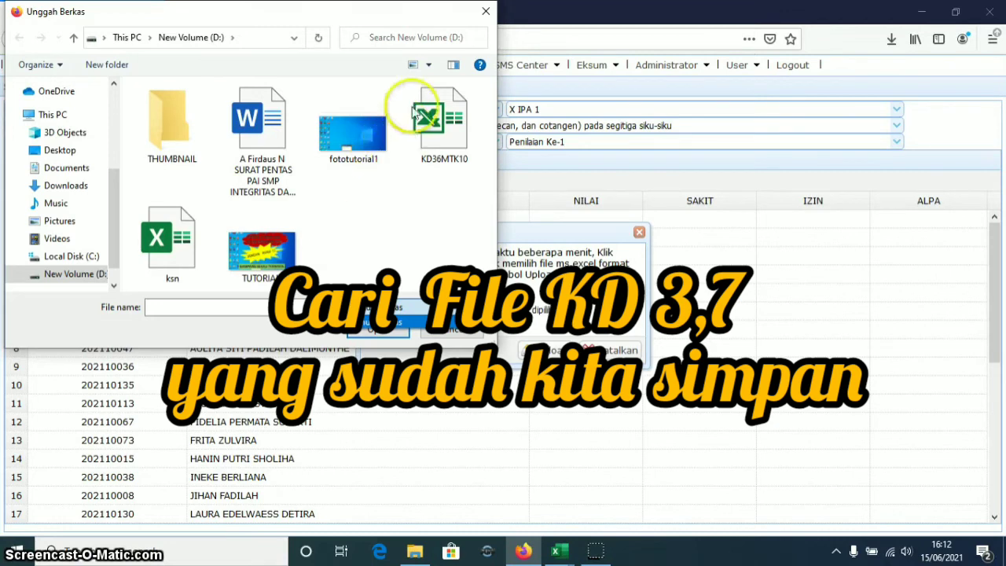
pyautogui.click(69, 170)
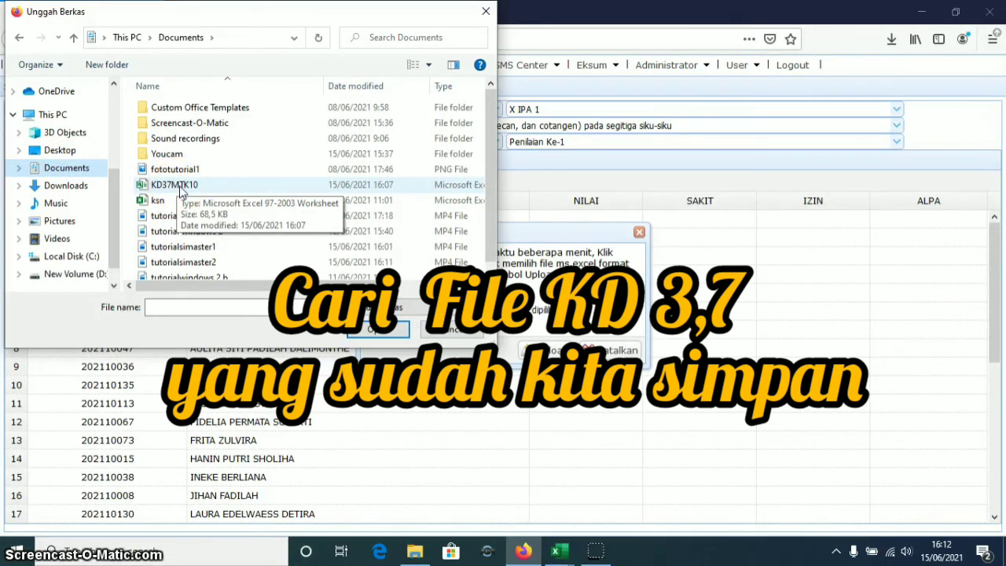
pyautogui.doubleClick(175, 184)
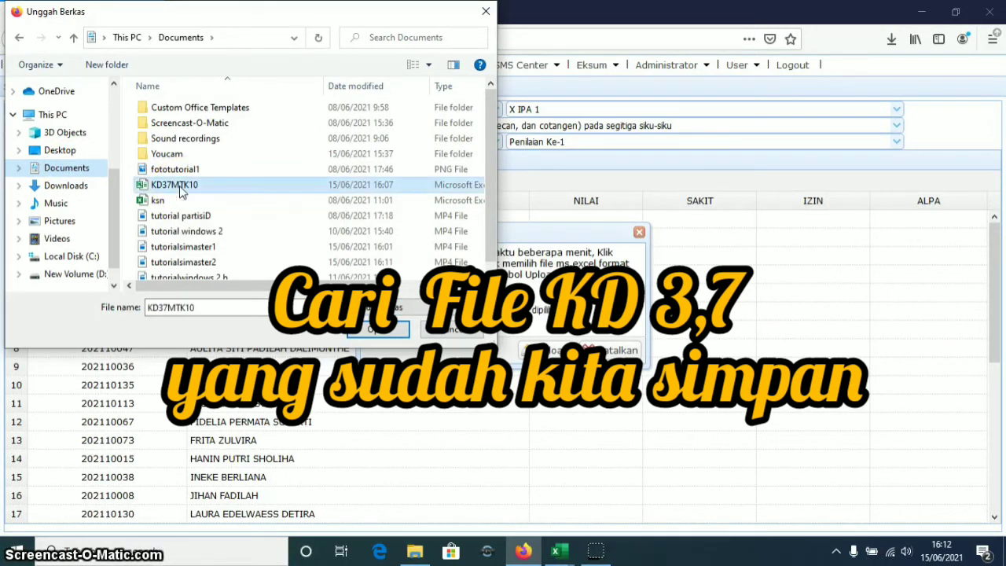
pyautogui.click(545, 350)
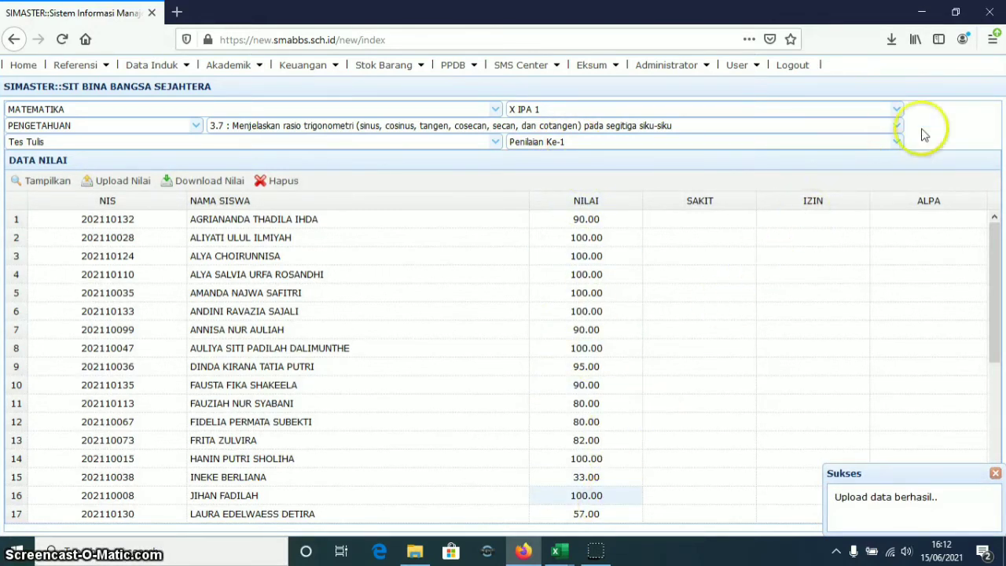
# - Select Penilaian Ke-2 and upload KD37MTK10 as its KD 3.7 scores
pyautogui.click(897, 146)
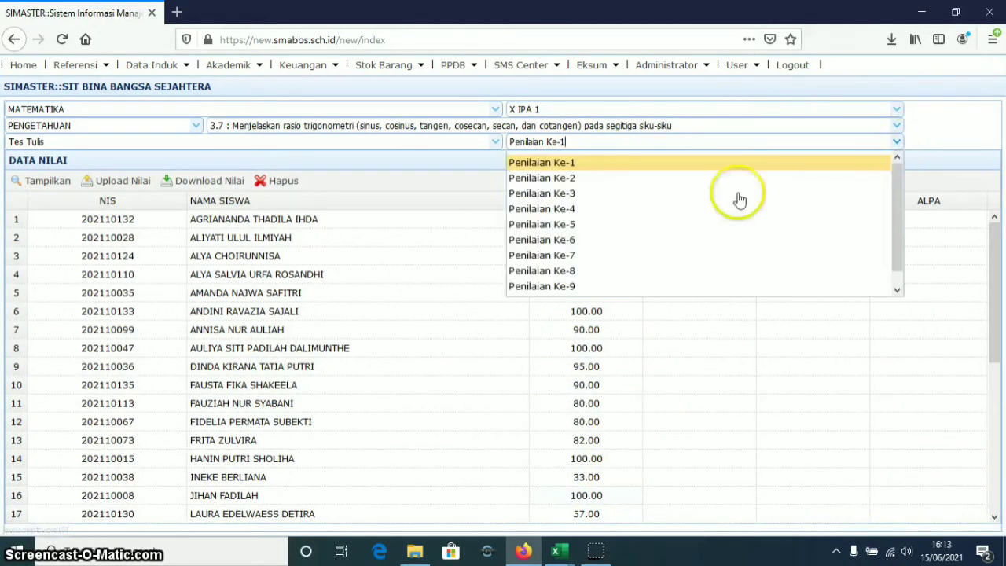
pyautogui.click(629, 184)
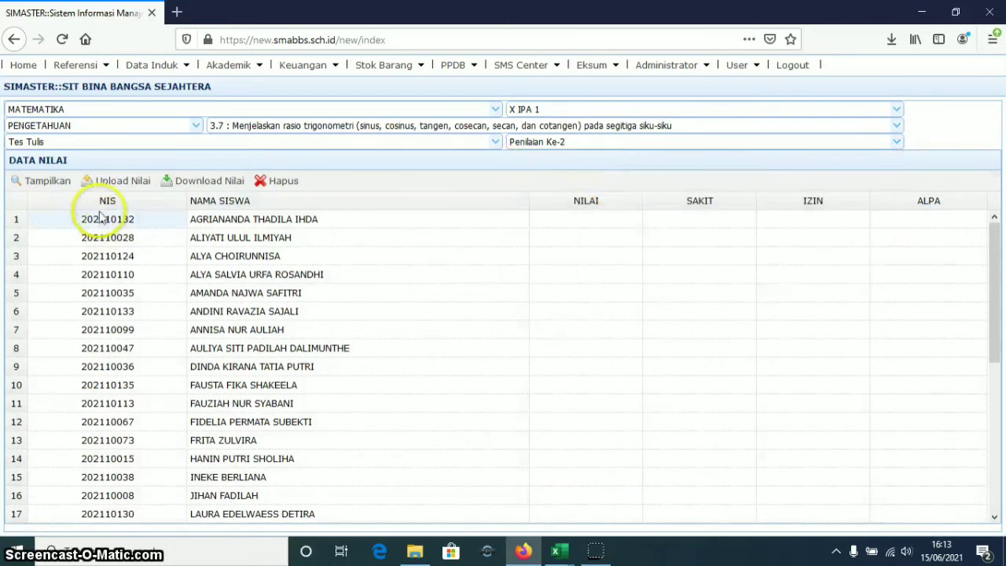
pyautogui.click(116, 182)
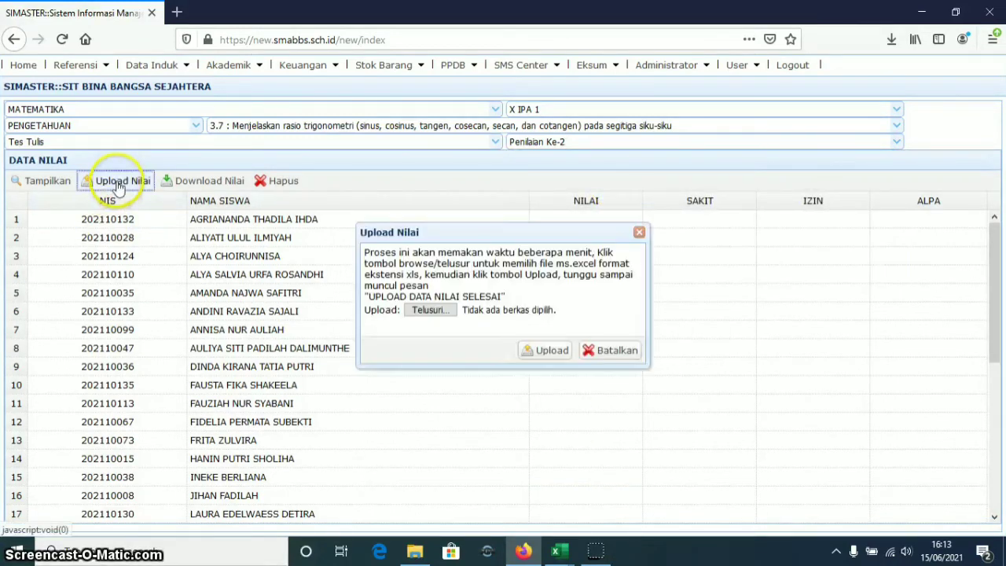
pyautogui.click(429, 311)
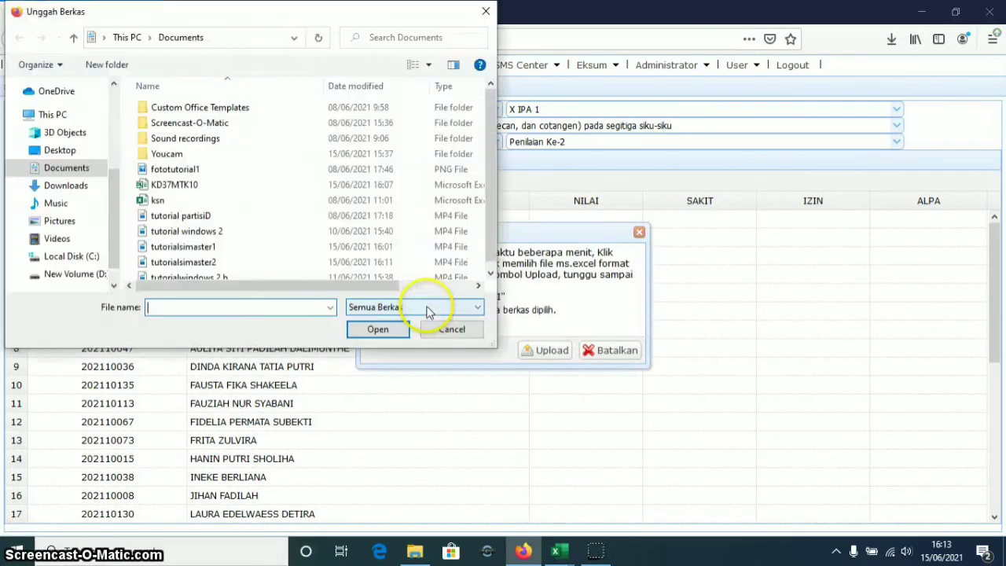
pyautogui.doubleClick(177, 185)
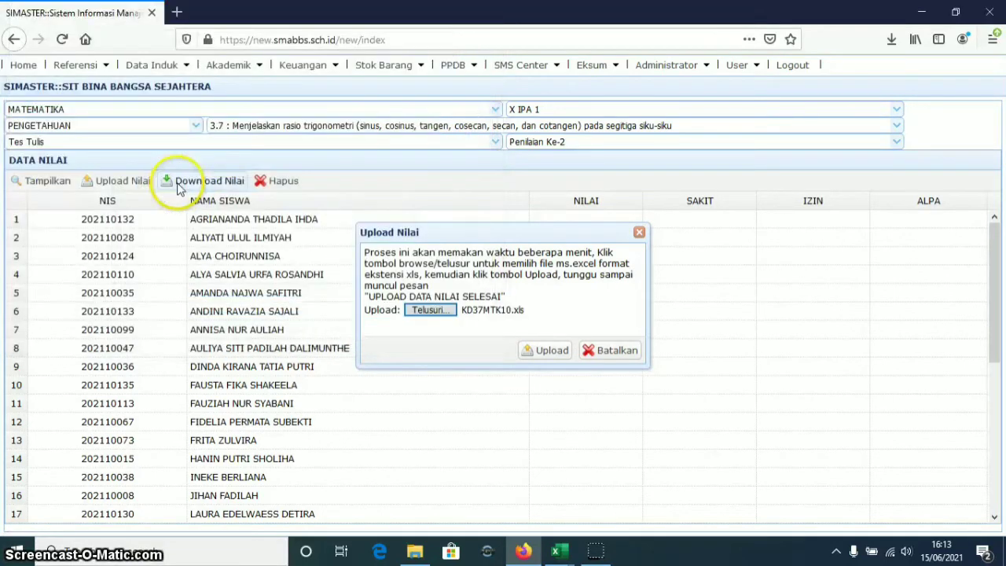
pyautogui.click(554, 351)
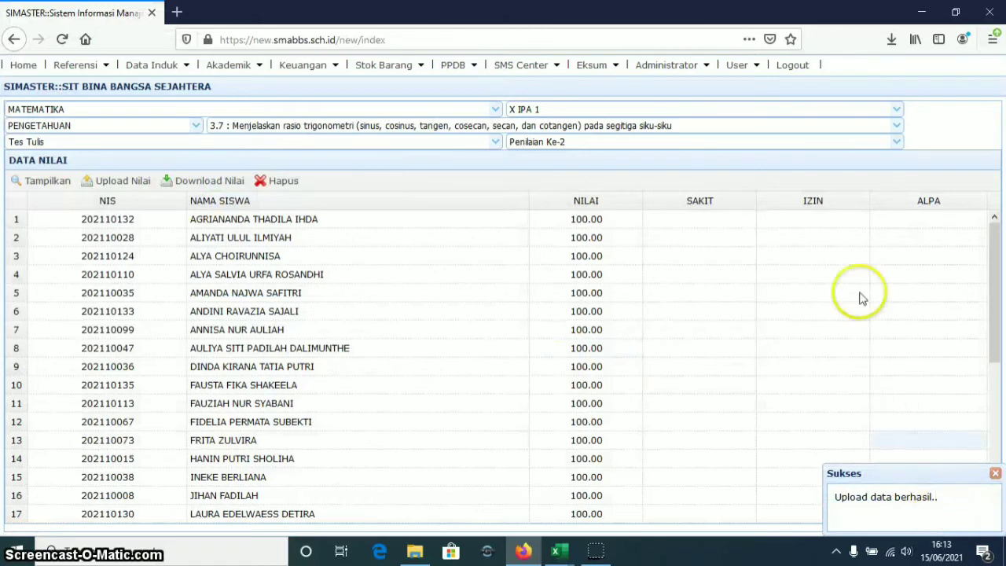
# - Select Penilaian Ke-3 and upload the scores from KD37MTK10 for it
pyautogui.click(896, 143)
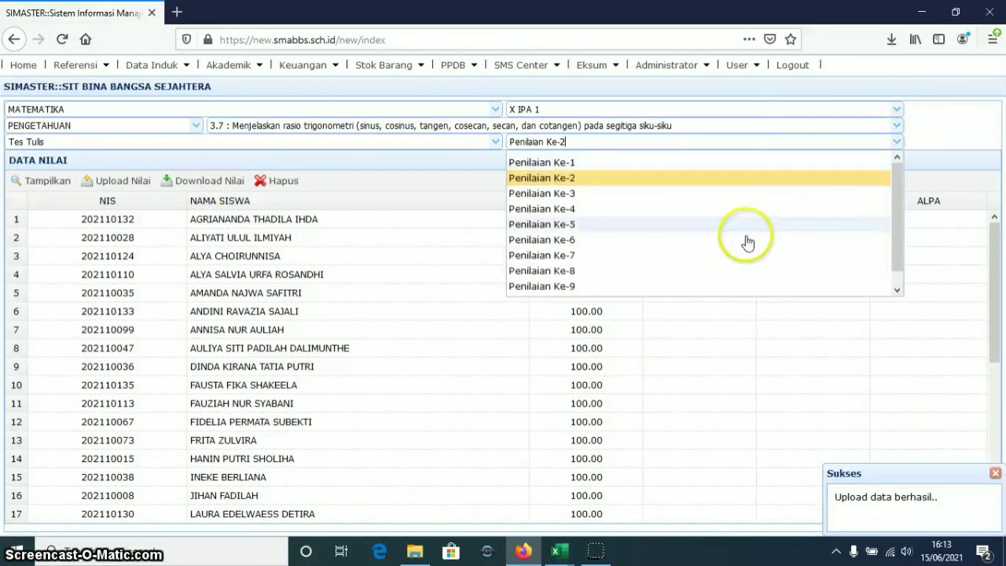
pyautogui.click(664, 197)
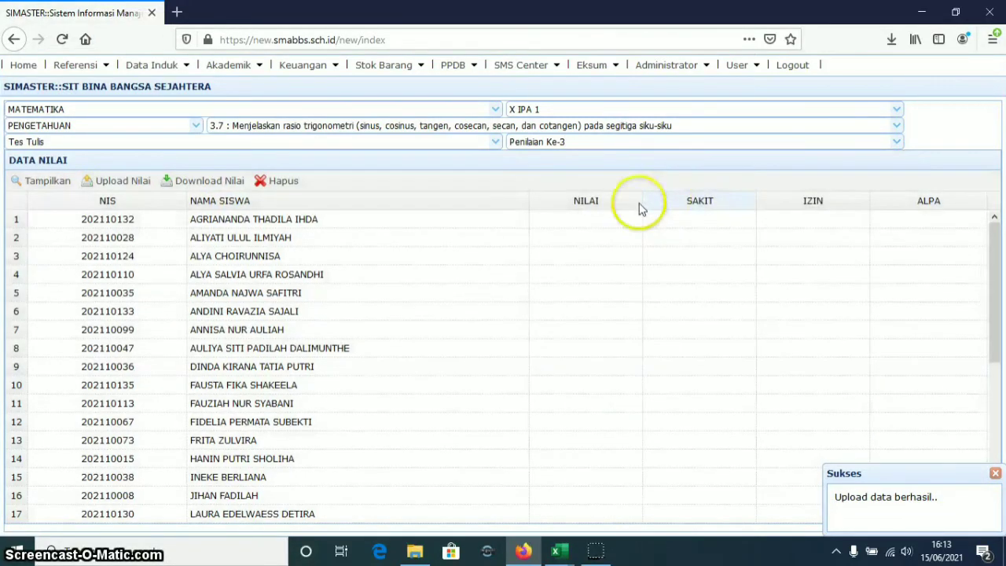
pyautogui.click(118, 181)
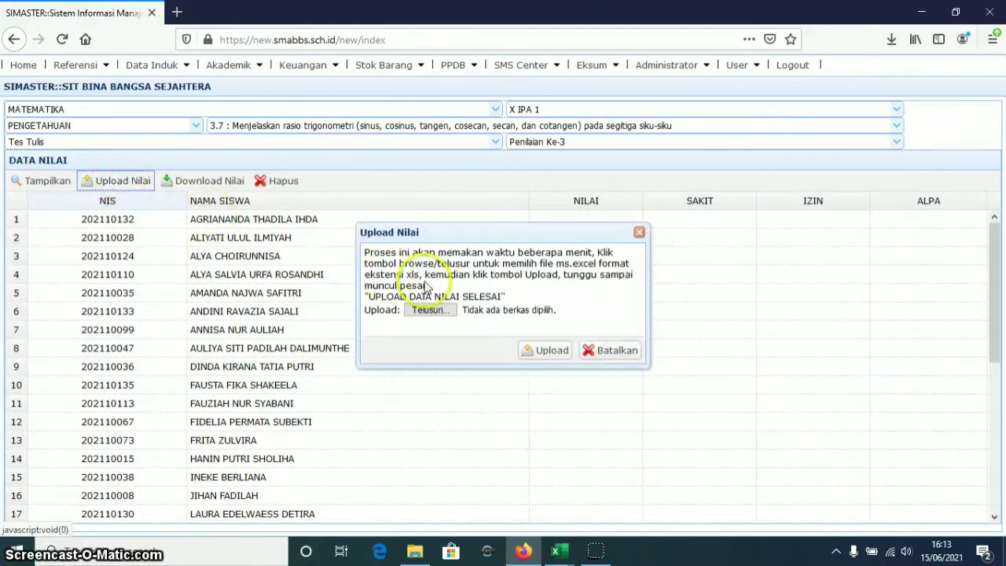
pyautogui.click(431, 310)
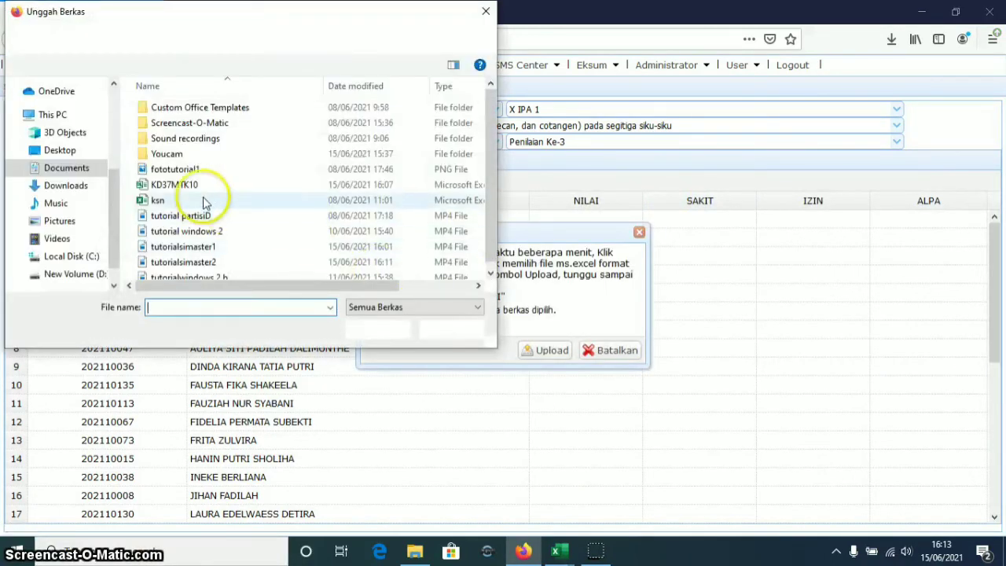
pyautogui.doubleClick(182, 189)
pyautogui.click(555, 350)
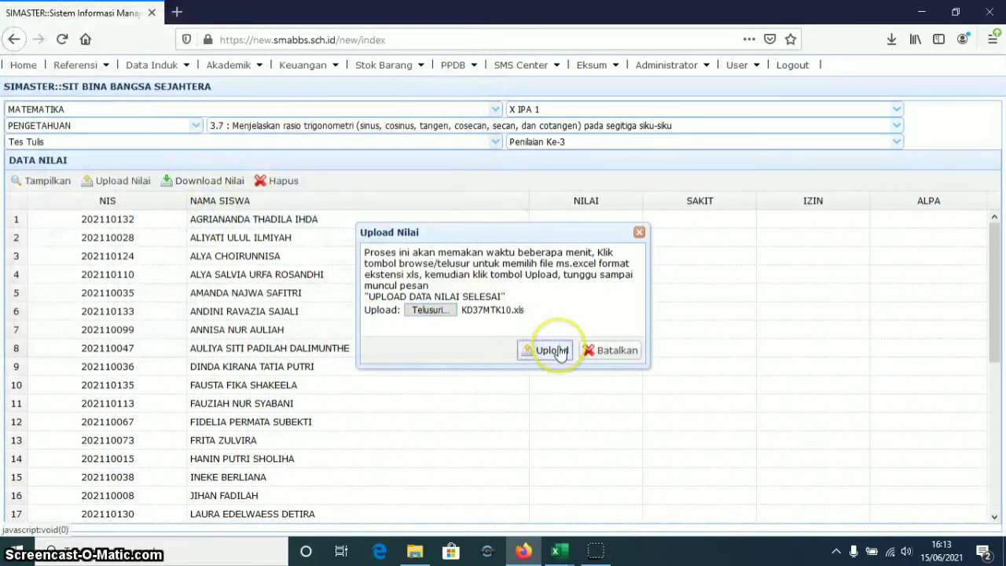
# - Select Penilaian Ke-4 and choose KD37MTK10 as the score file to upload
pyautogui.click(896, 146)
pyautogui.click(595, 208)
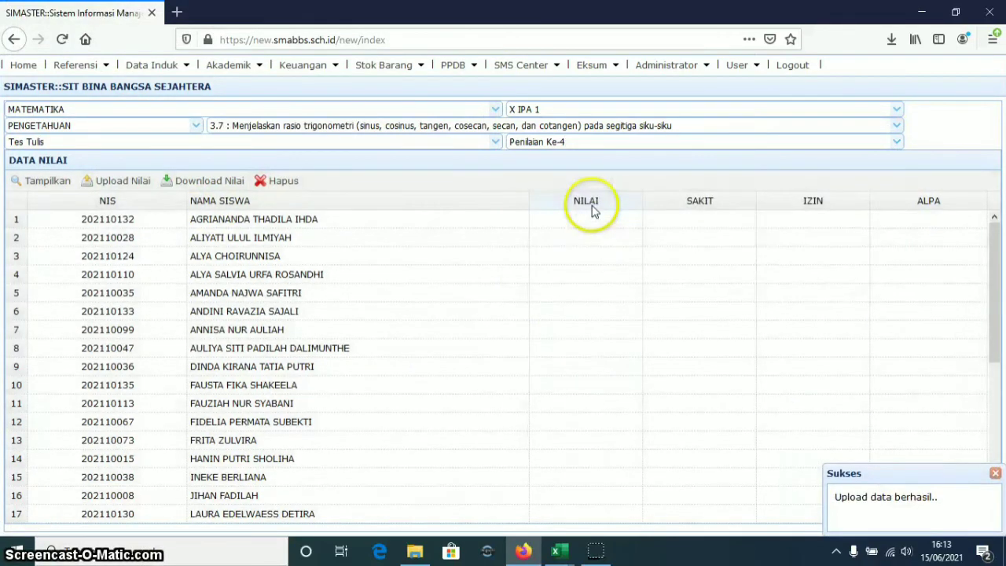
pyautogui.click(109, 186)
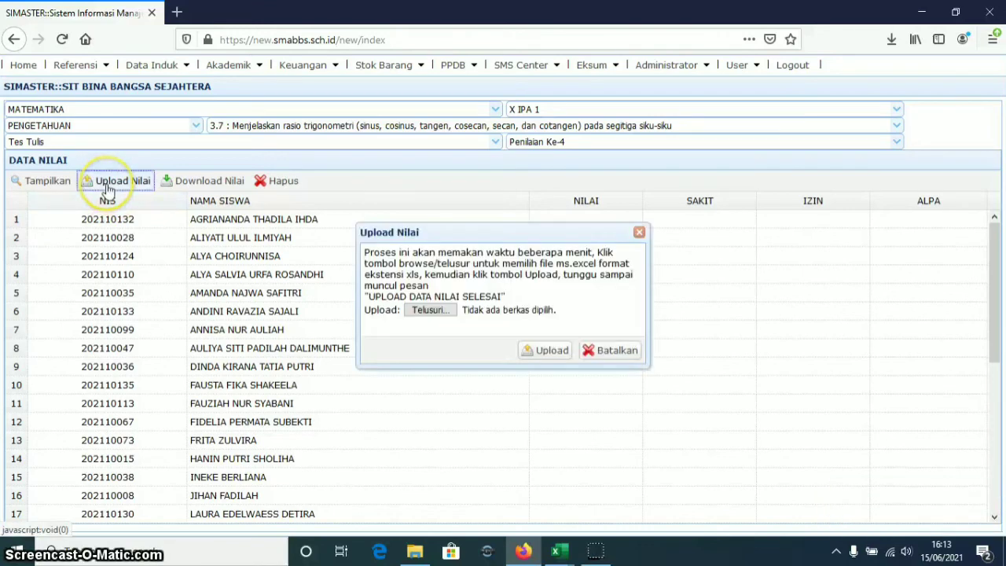
pyautogui.click(425, 310)
pyautogui.doubleClick(189, 183)
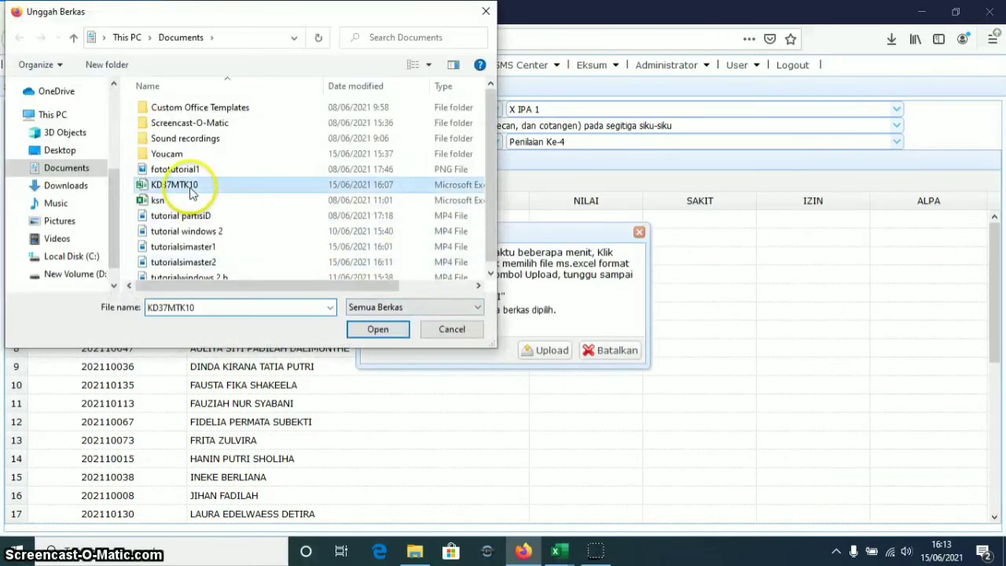